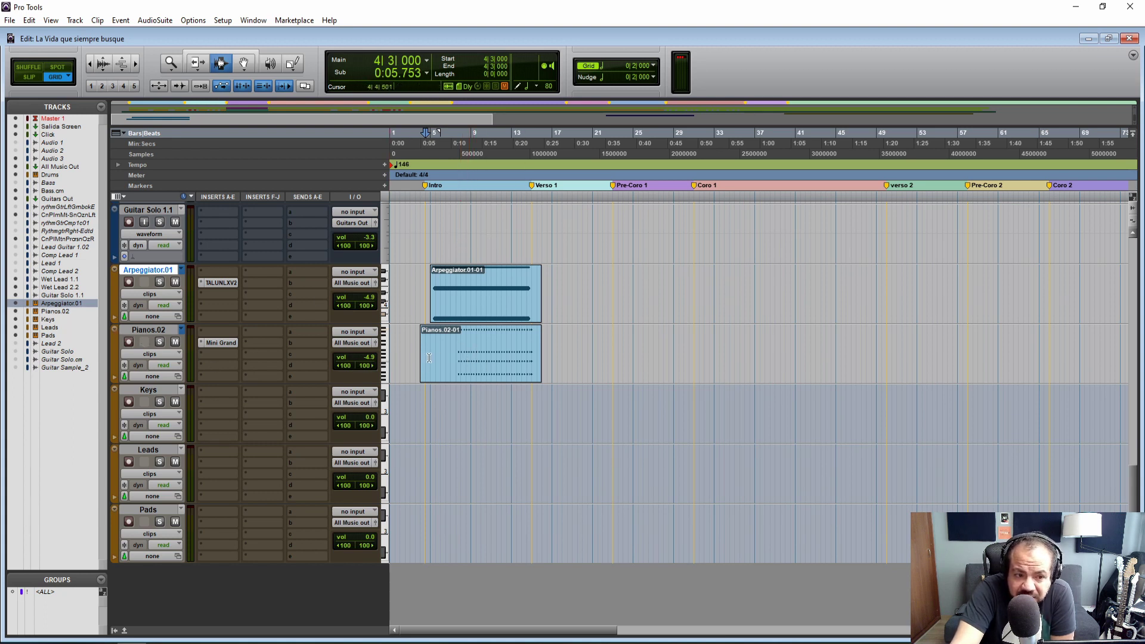
Select the Leads track and place the edit cursor on it at bar 12.
left_click(158, 394)
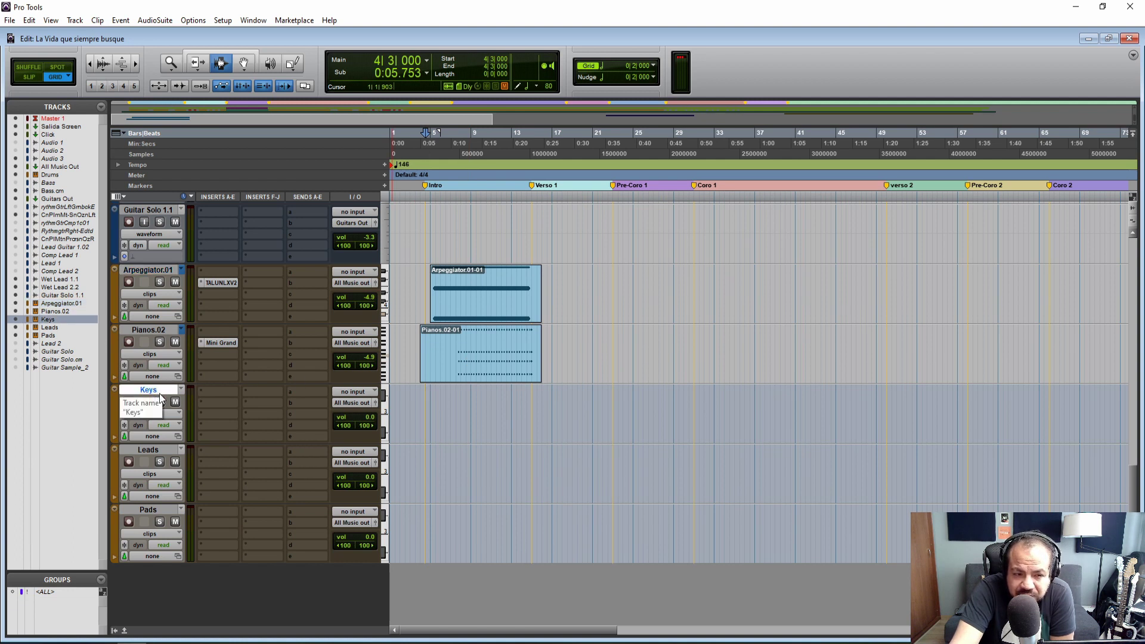
left_click(151, 452)
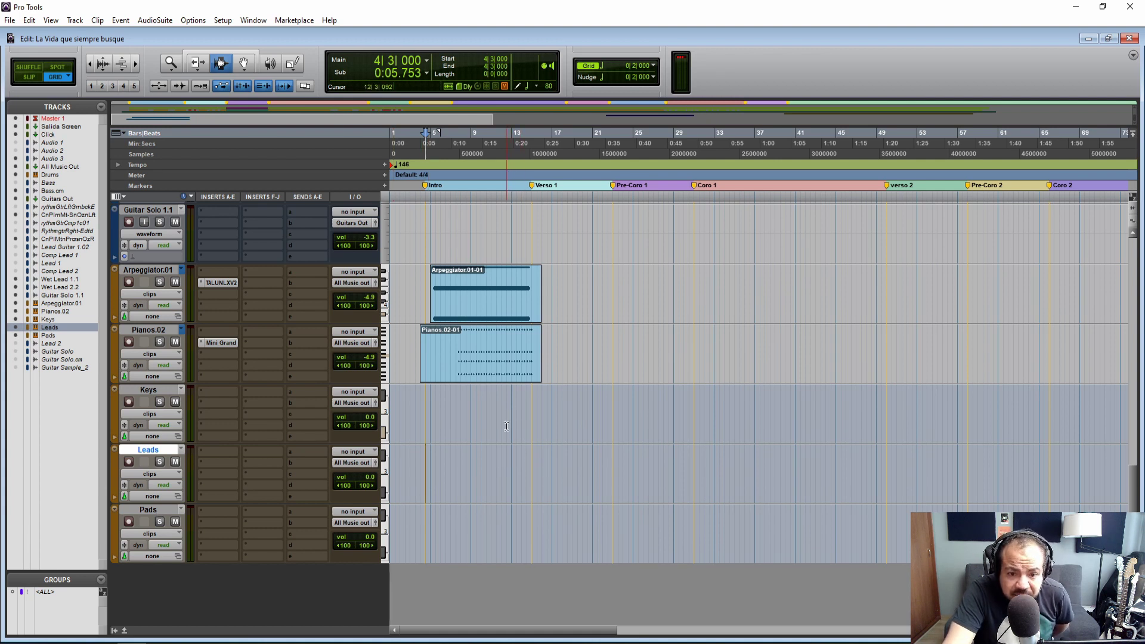
left_click(493, 508)
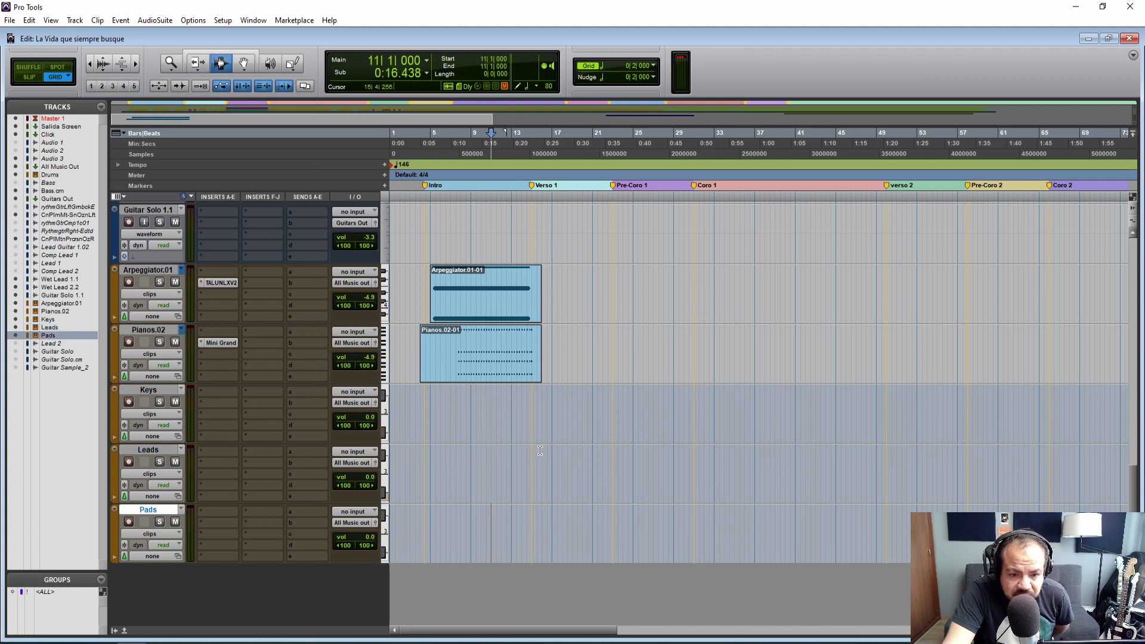
left_click(500, 460)
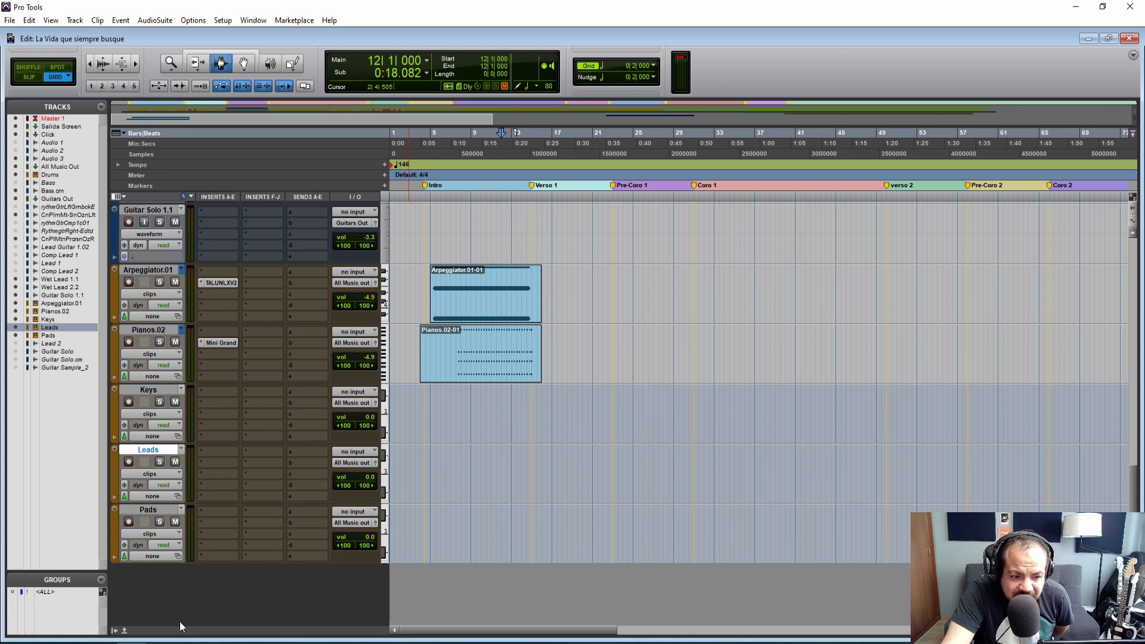
Review the Google Docs synth sound notes from the pads to the lead chord strings for a sound suited to Leads.
key("alt+Tab")
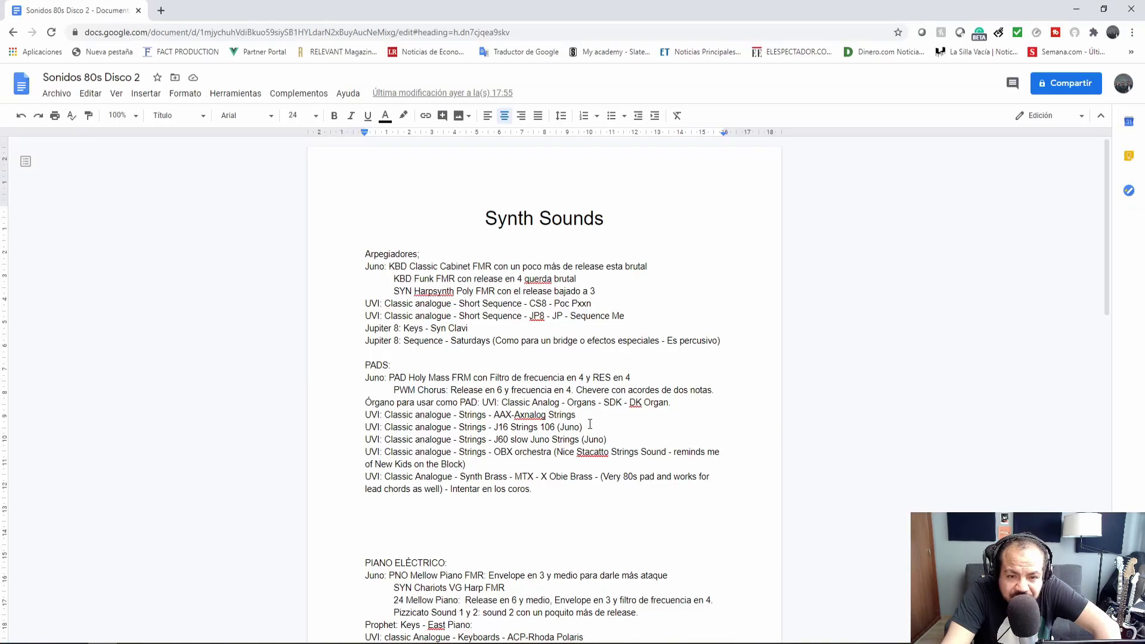
scroll(598, 415, "down", 5)
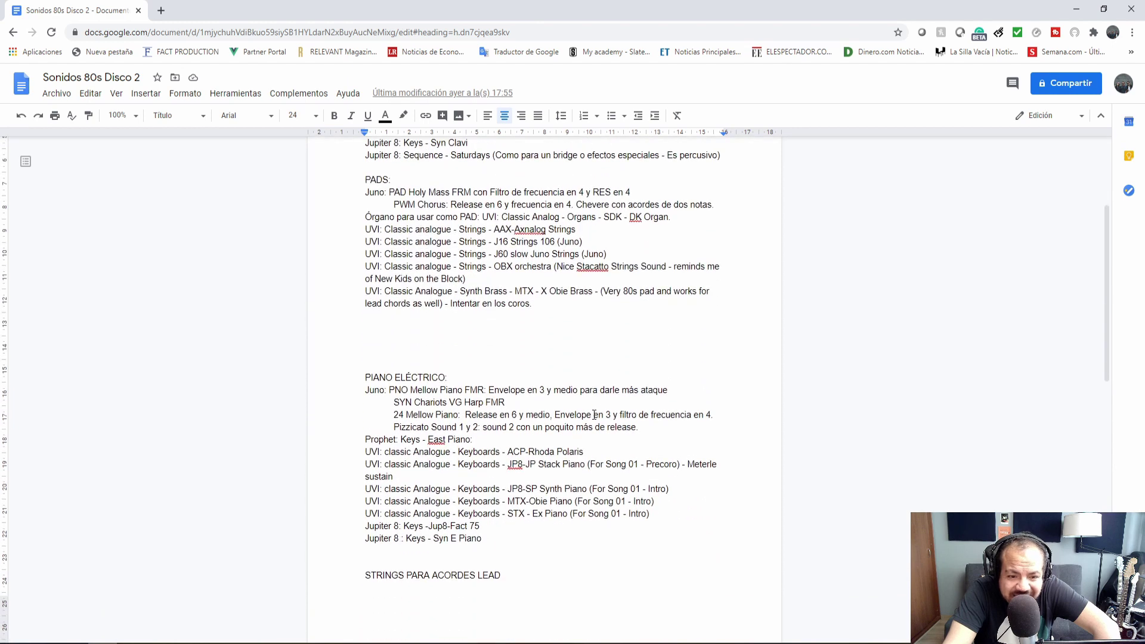
key("alt+Tab")
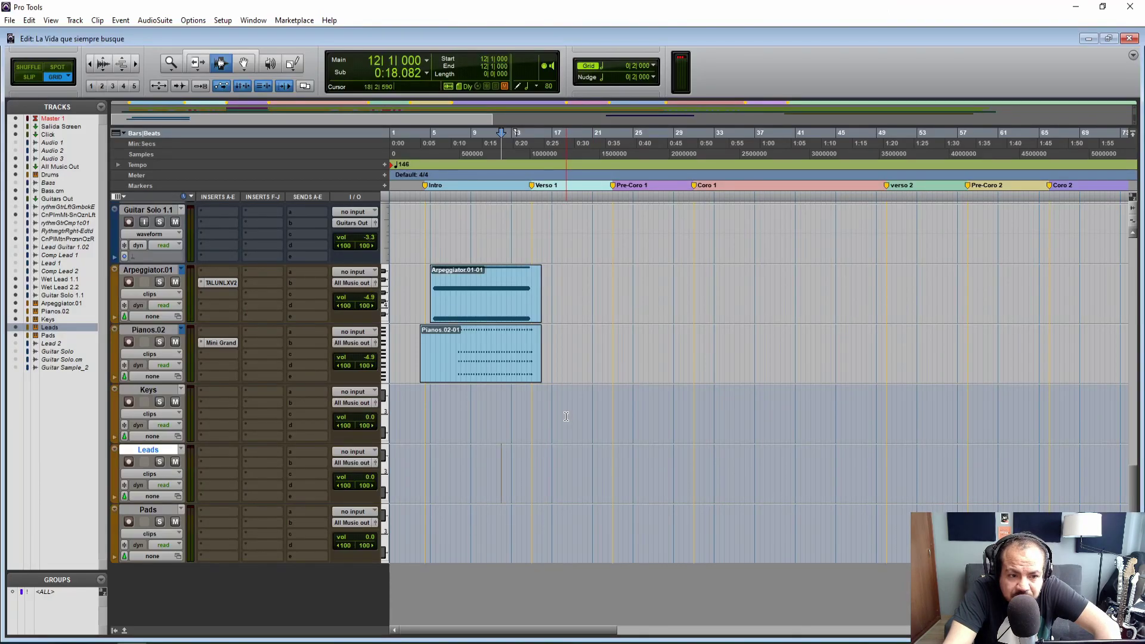
key("alt+Tab")
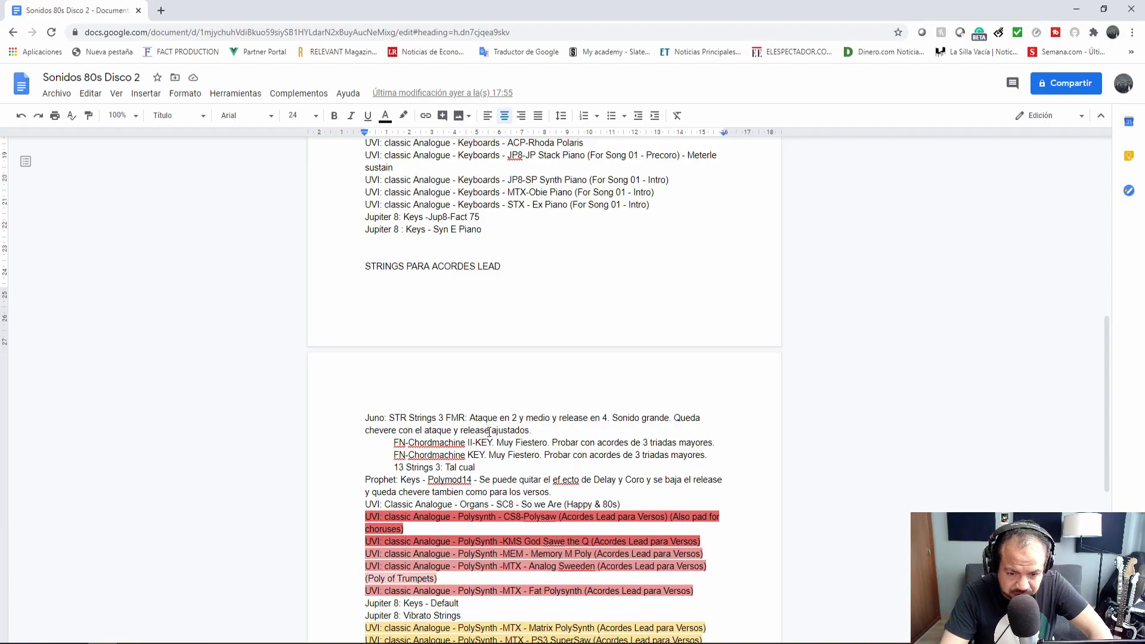
key("alt+Tab")
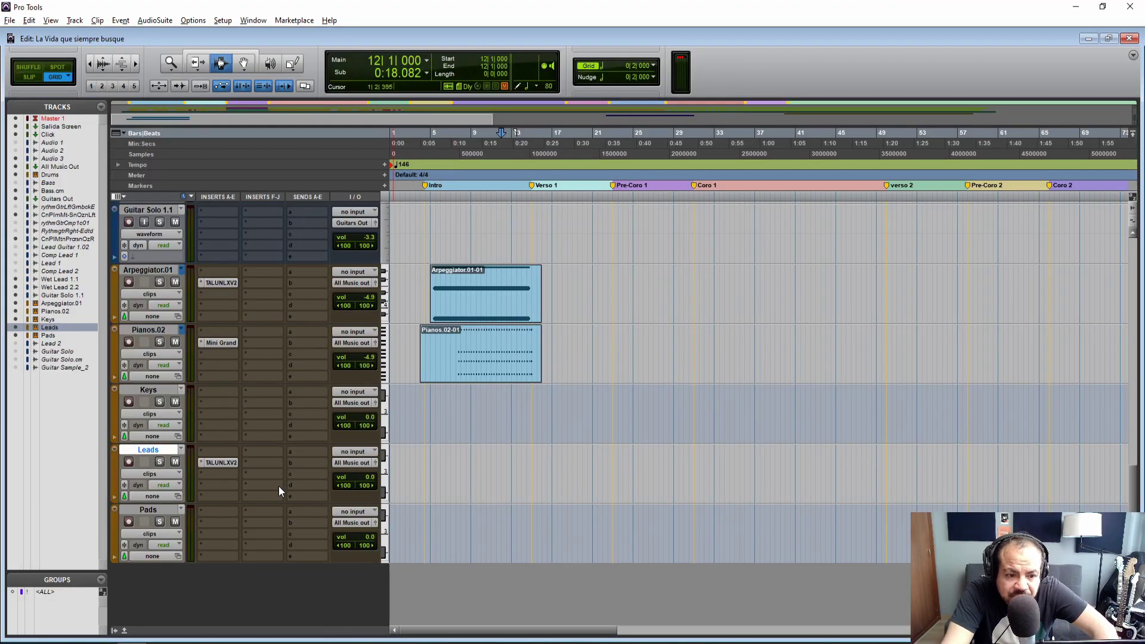
key("alt+Tab")
scroll(483, 425, "up", 1)
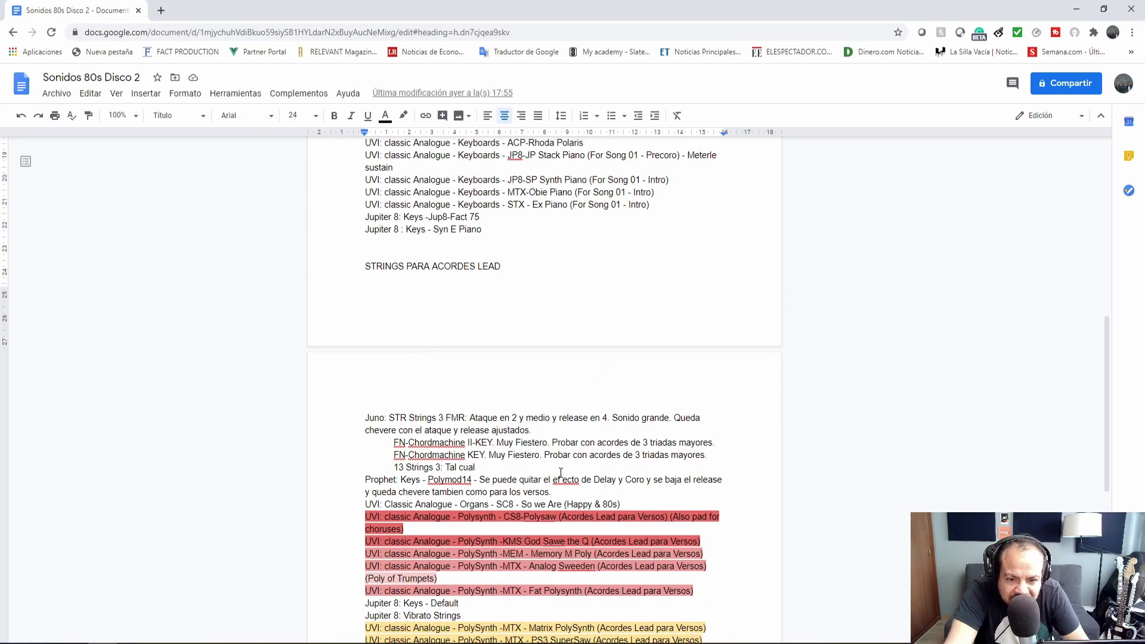
Switch to Pro Tools and load the FN-Chordmachine II-KEY preset from the FN Presets Bank into the TAL U-No-LX on Leads.
key("alt+Tab")
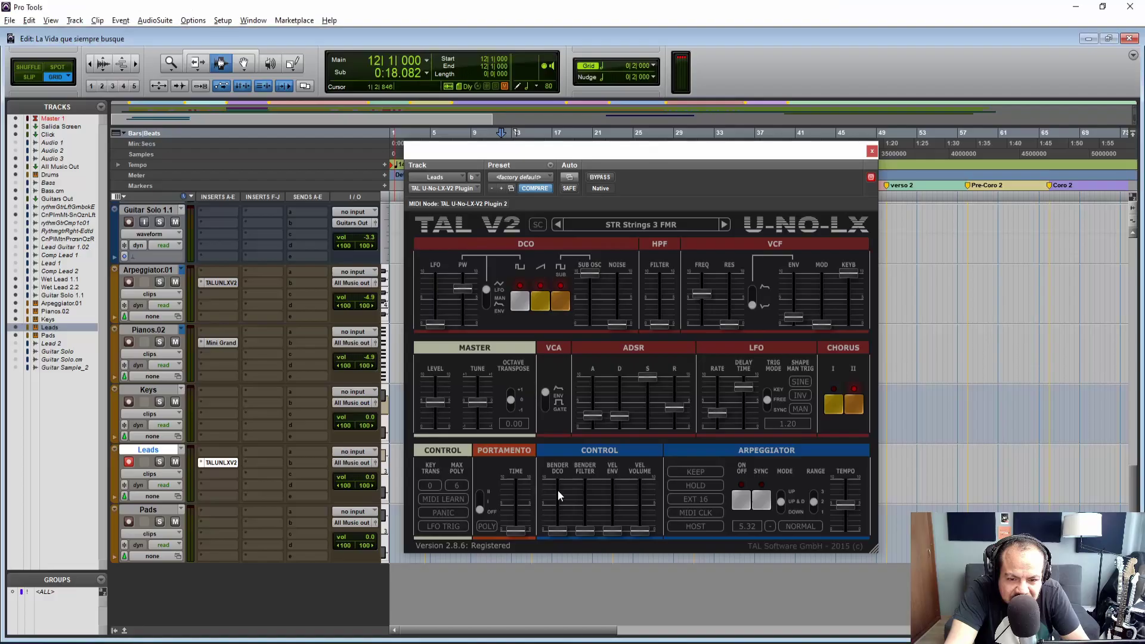
left_click(643, 229)
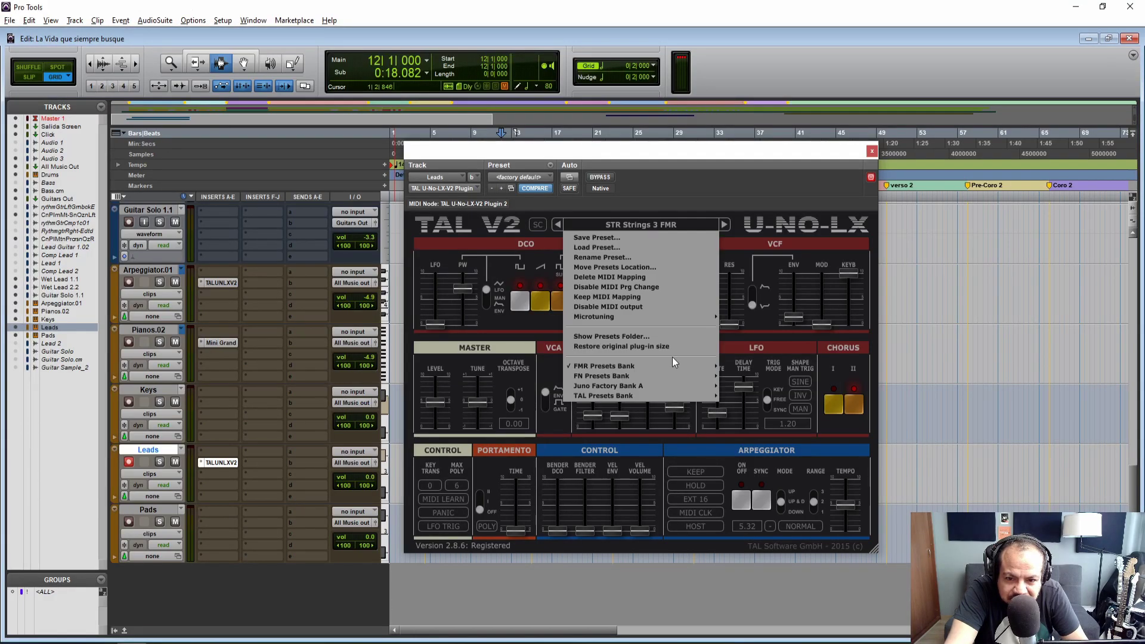
mouse_move(672, 376)
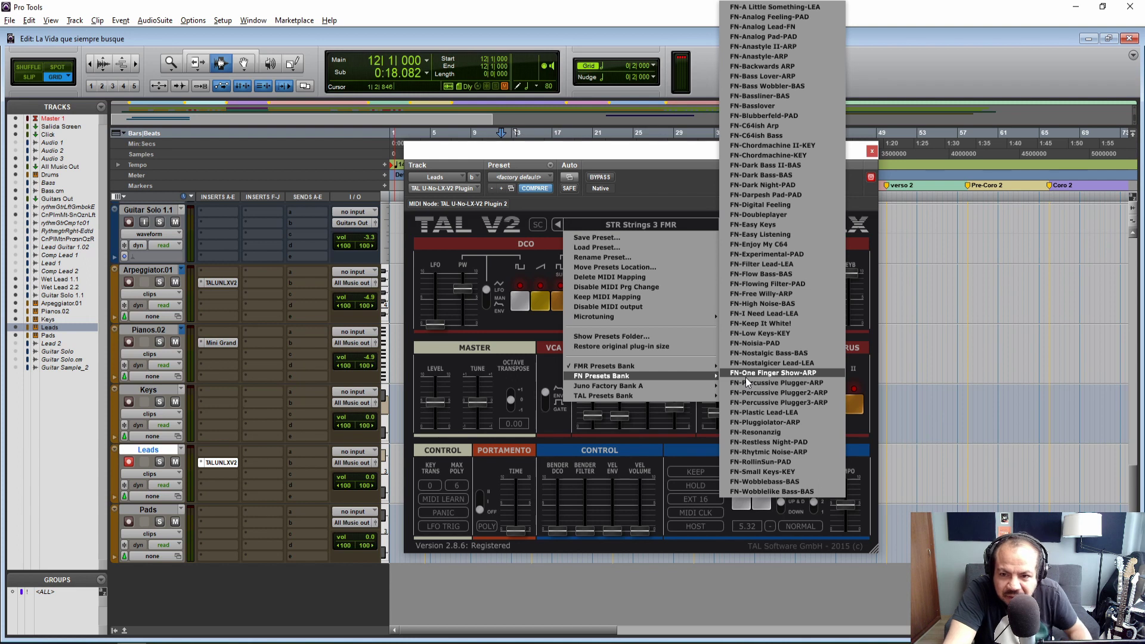
left_click(795, 145)
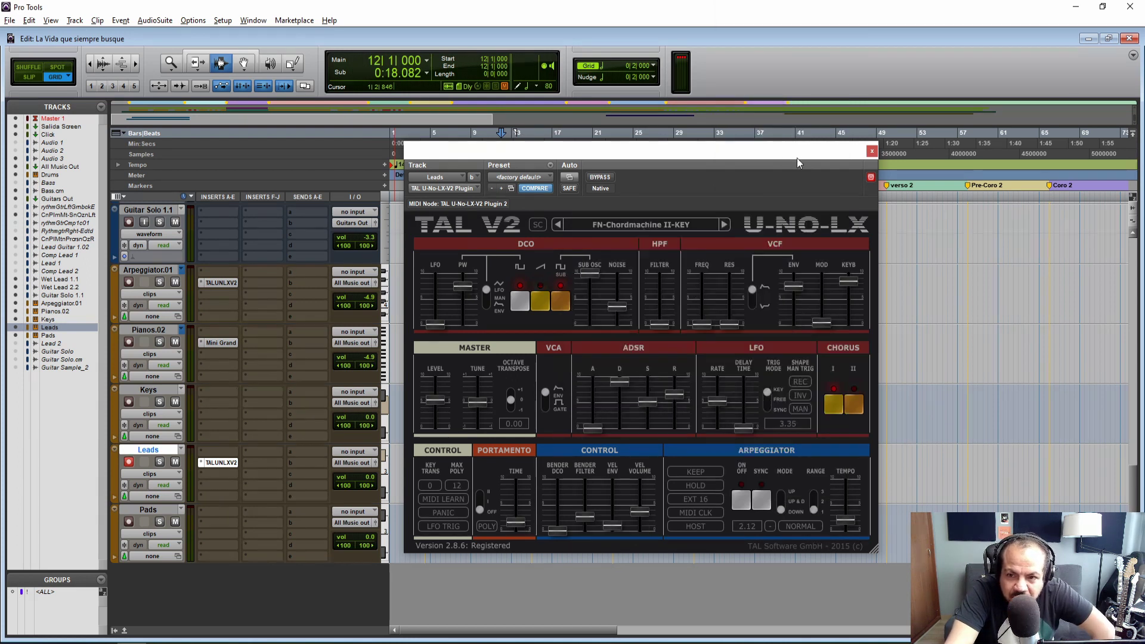
Recheck the Google Docs sound notes and load the FN-Chordmachine-KEY preset into the TAL U-No-LX on the Leads track in Pro Tools.
key("alt+Tab")
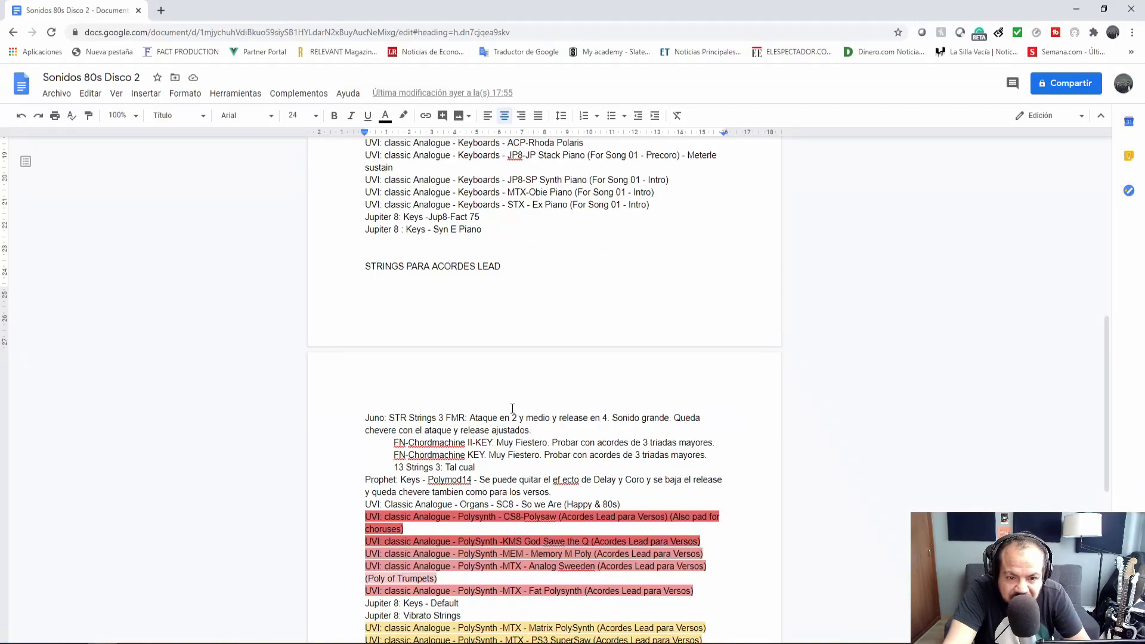
key("alt+Tab")
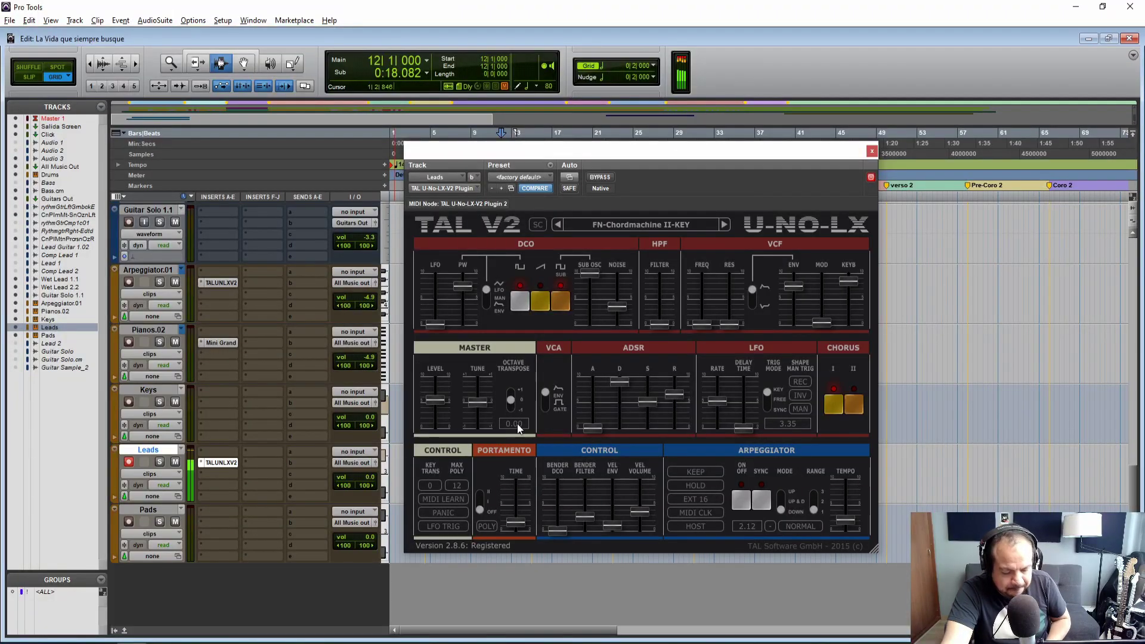
left_click(685, 226)
mouse_move(684, 374)
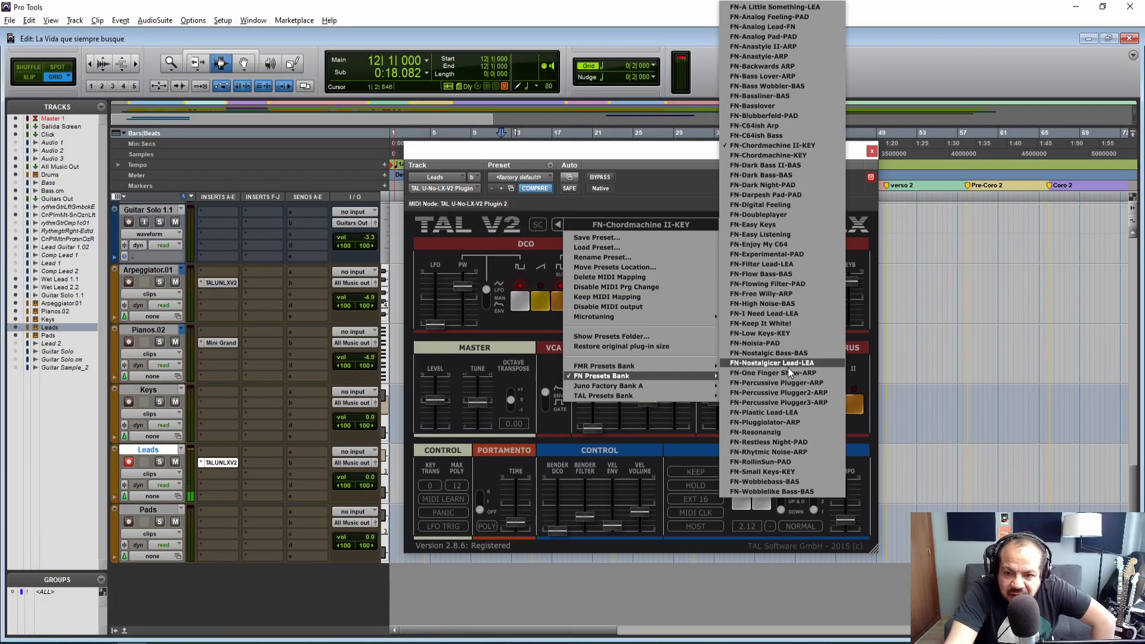
left_click(792, 155)
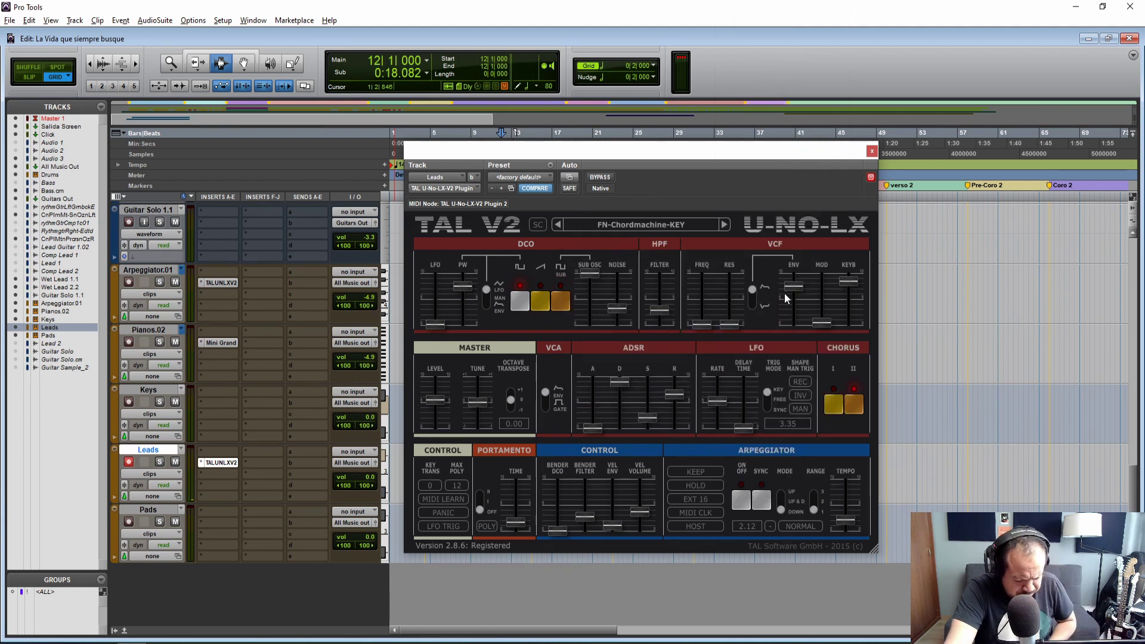
left_click(871, 152)
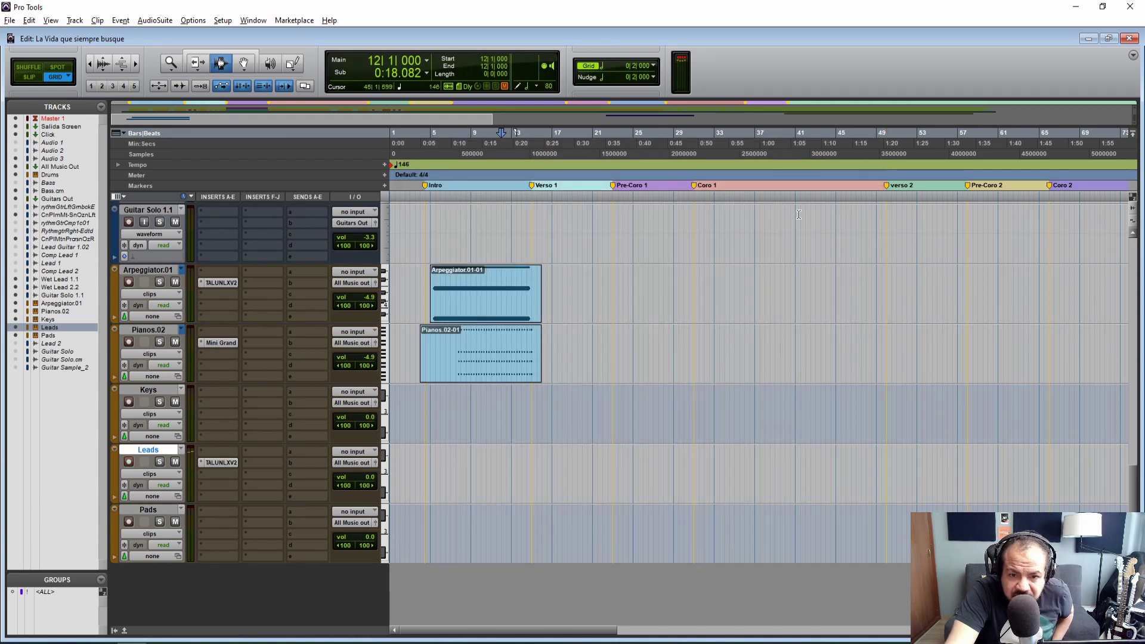
Listen to the transition into Verse 1 from bar 14 and switch the Arpeggiator track to its "Arpeggiator" playlist.
left_click(519, 433)
key("space")
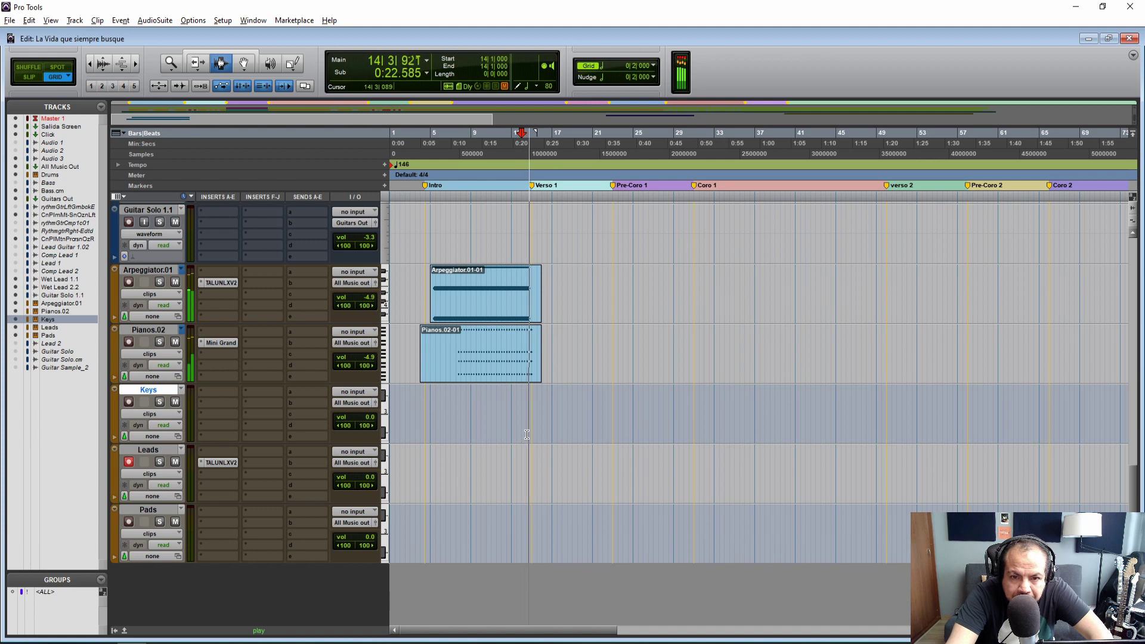
key("space")
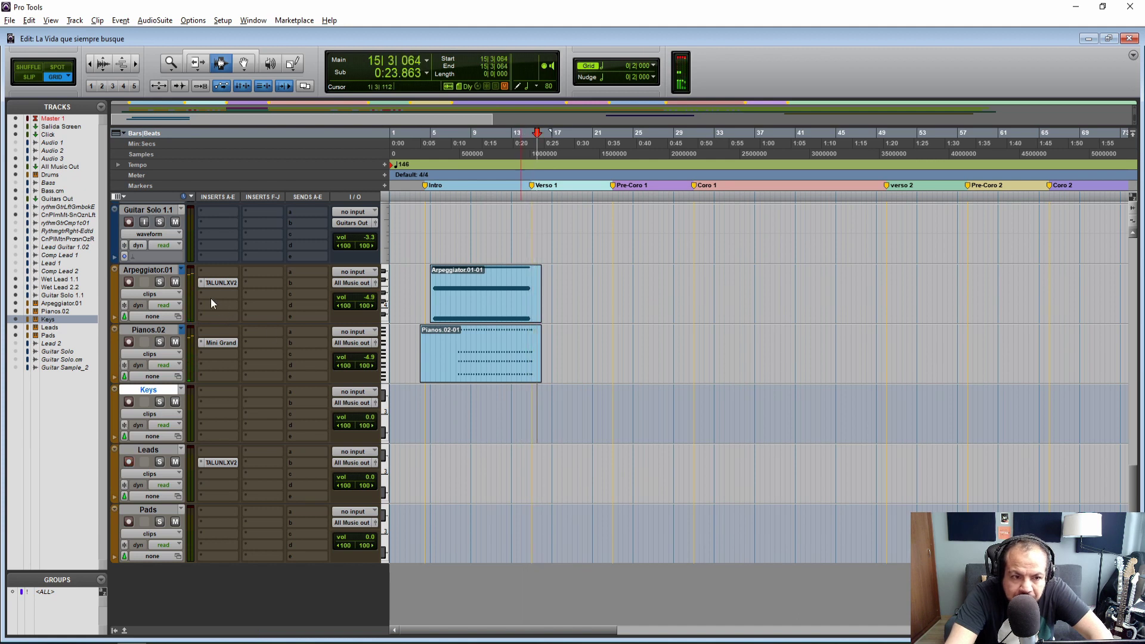
left_click(181, 270)
left_click(243, 352)
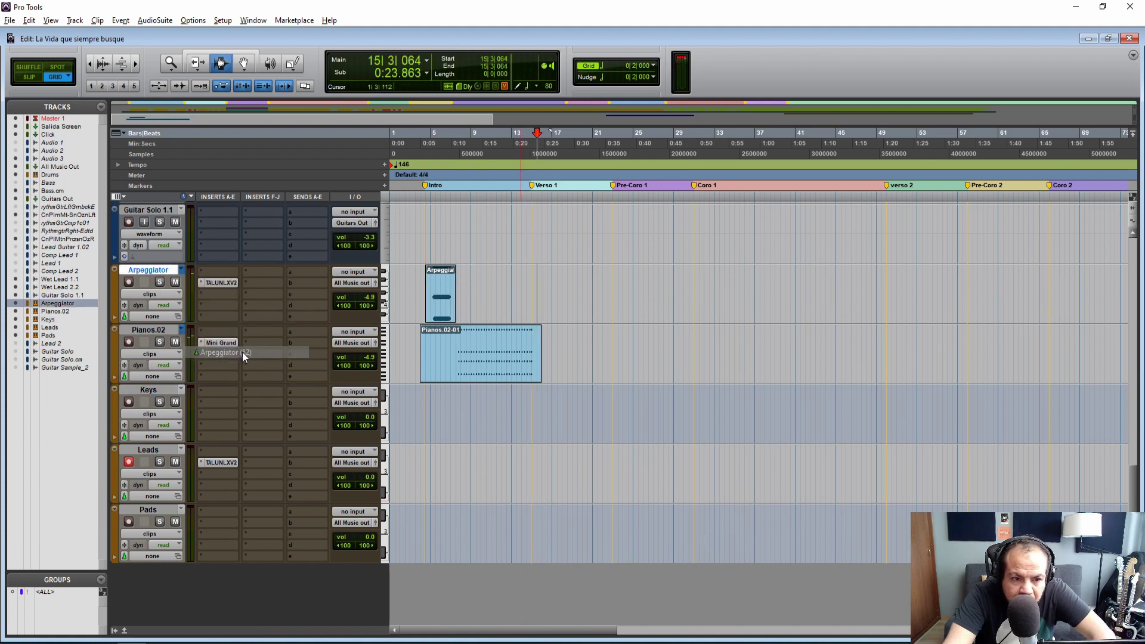
Play the session from around bar 14 into Verse 1 while trying out lead chords on the armed Leads track.
left_click(528, 423)
key("space")
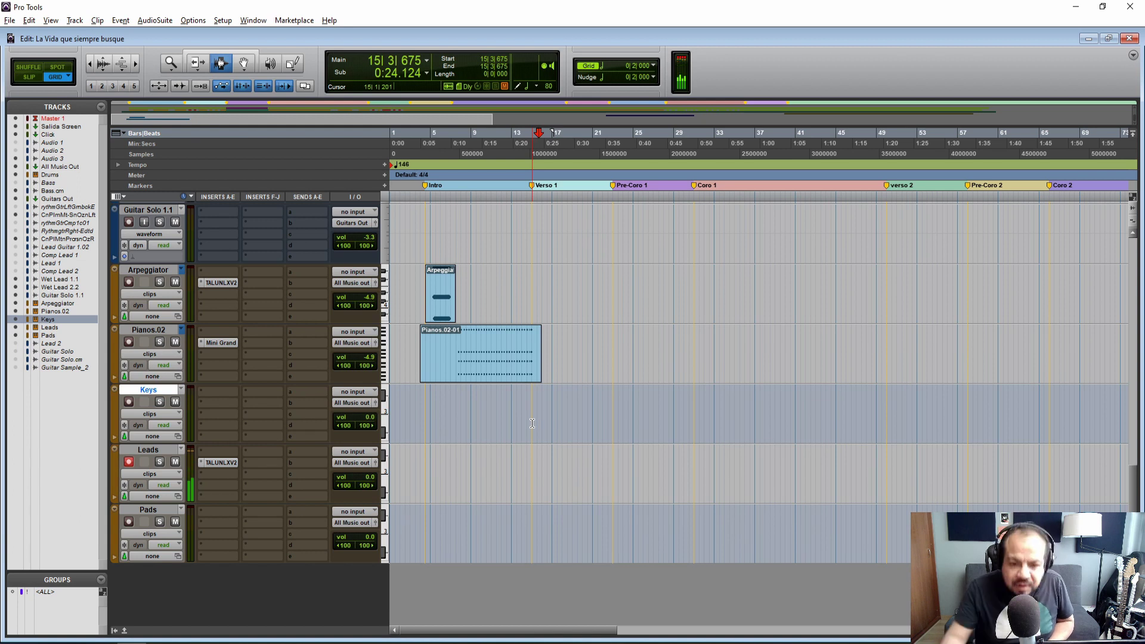
left_click(522, 414)
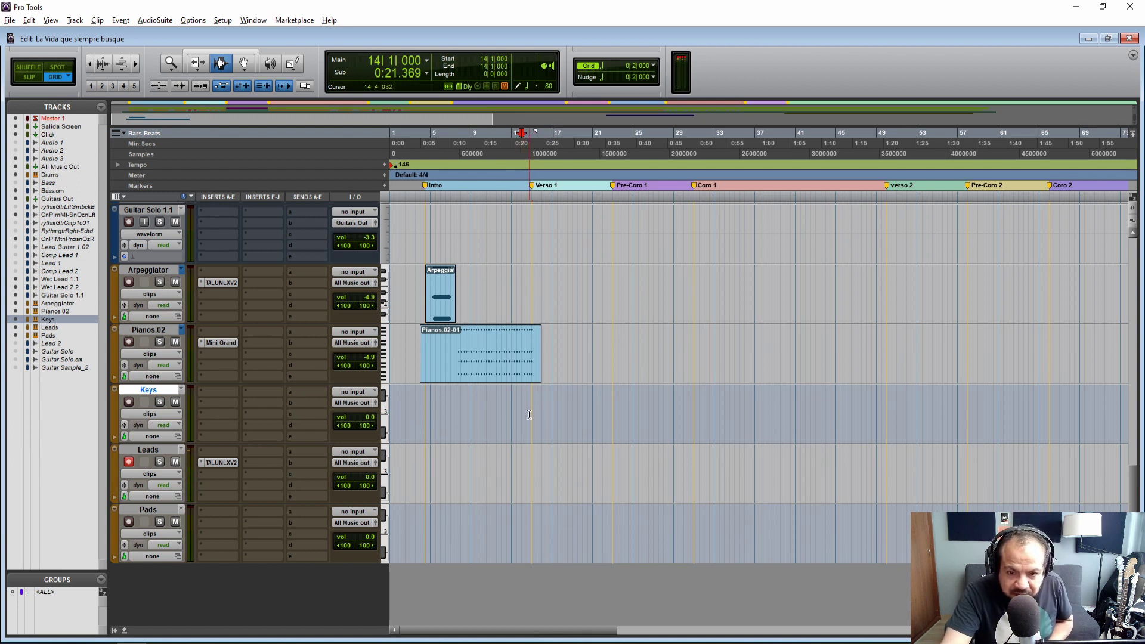
key("space")
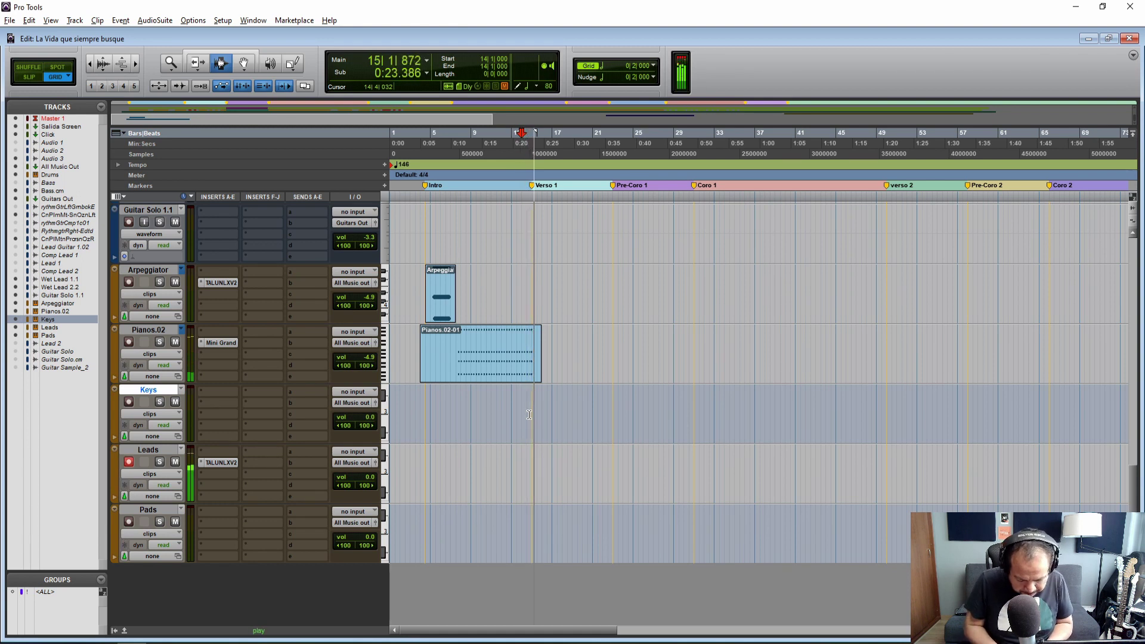
key("space")
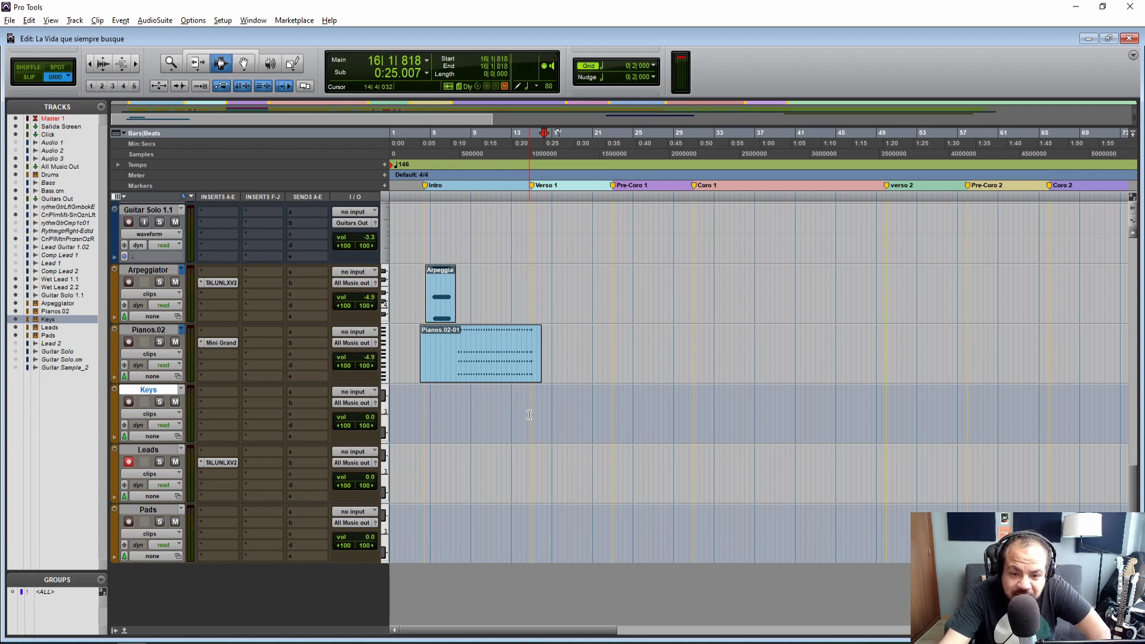
Record a first lead take on the Leads track, starting in bar 13 and running into Verse 1.
left_click(520, 414)
left_click(519, 416)
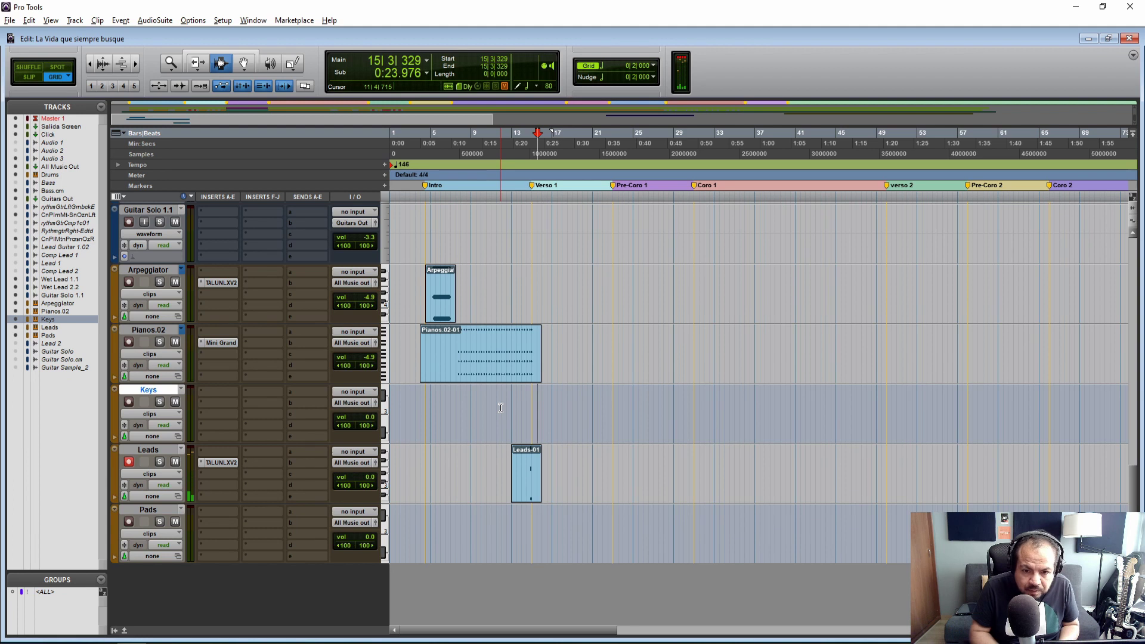
Rehearse and record additional lead chords on the Leads track from 13|3|000 into the start of Verse 1.
left_click(517, 468)
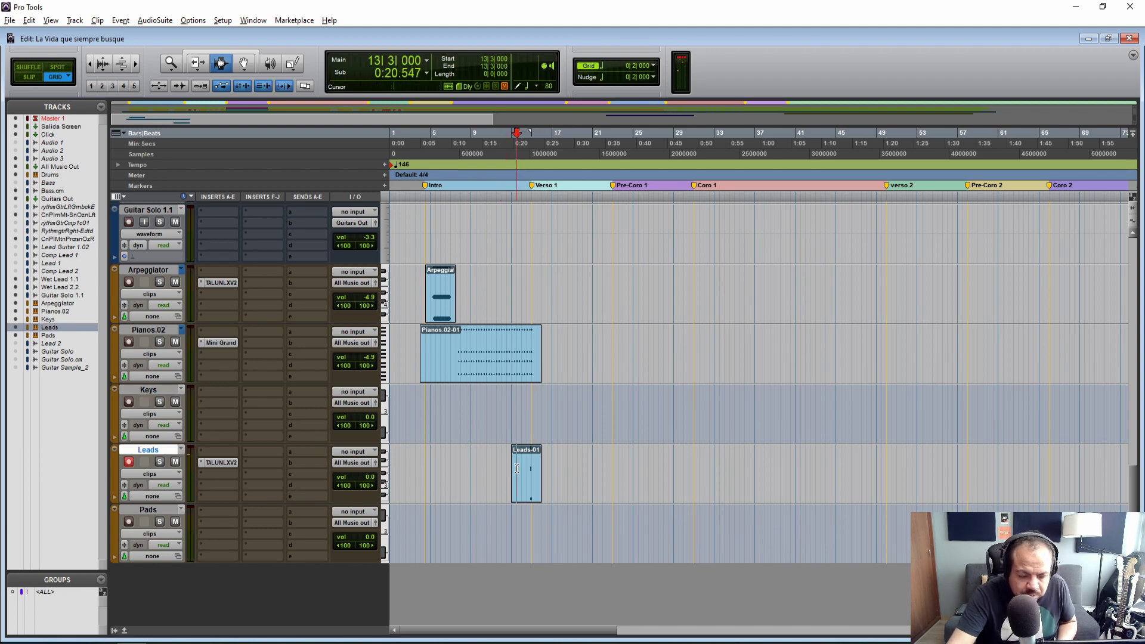
key("space")
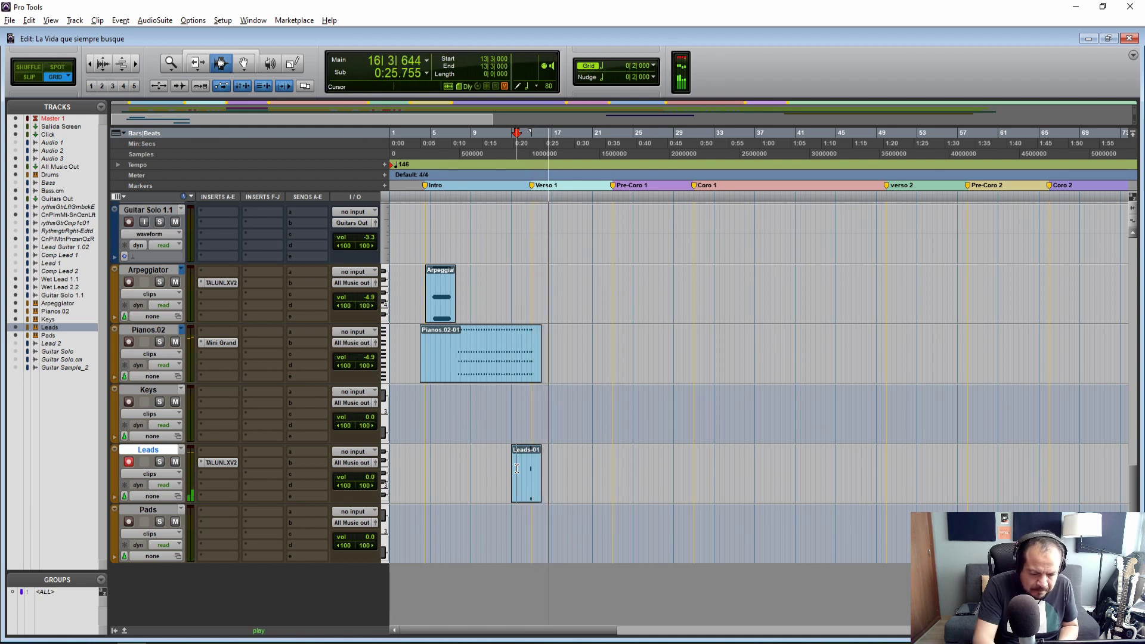
key("space")
key("ctrl+space")
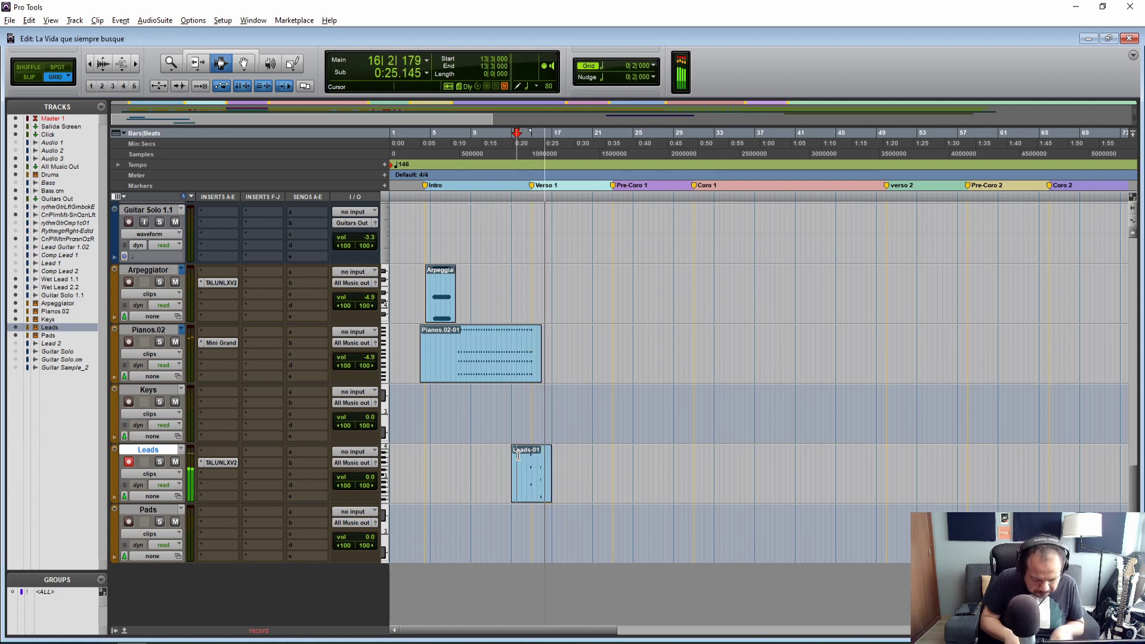
key("space")
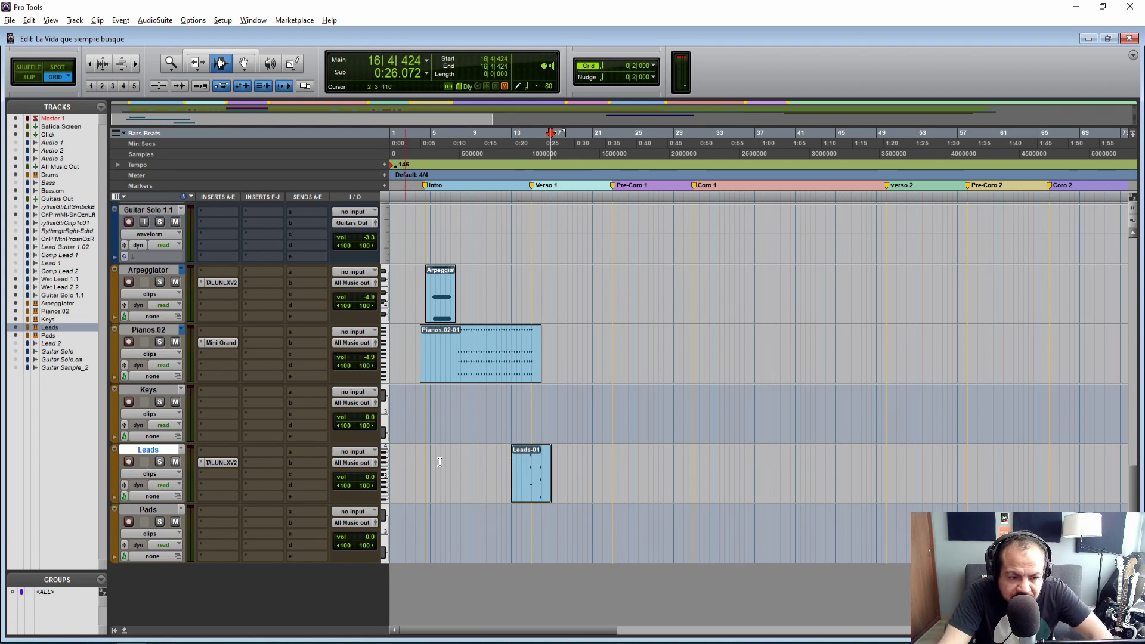
Play back the Leads take from 14|3|000 and undo the last recording.
left_click(530, 468)
key("space")
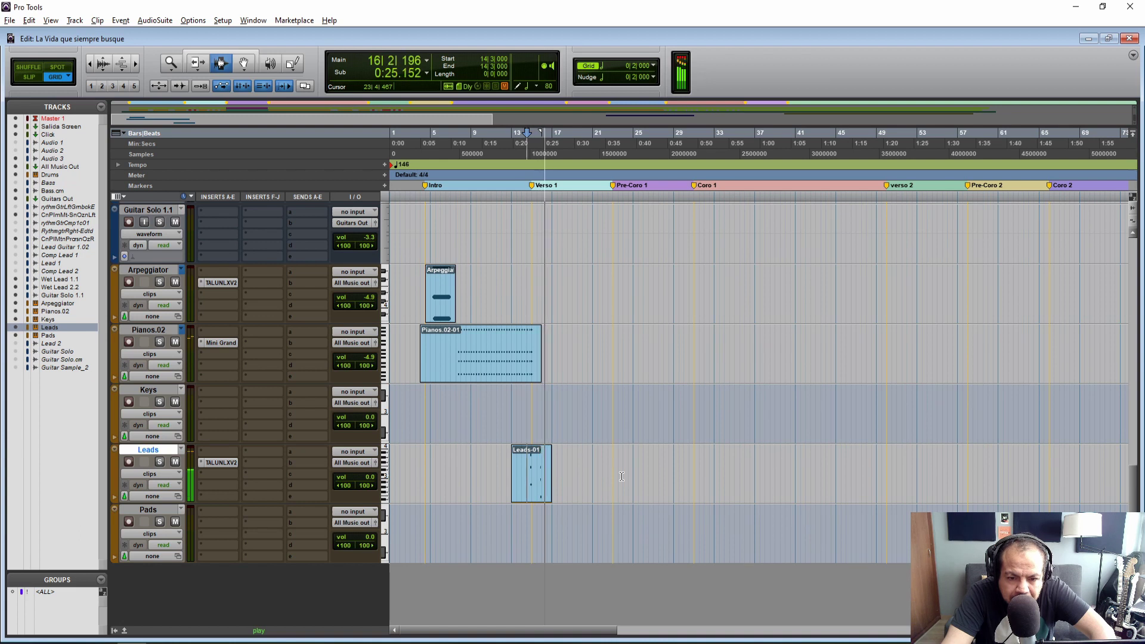
key("space")
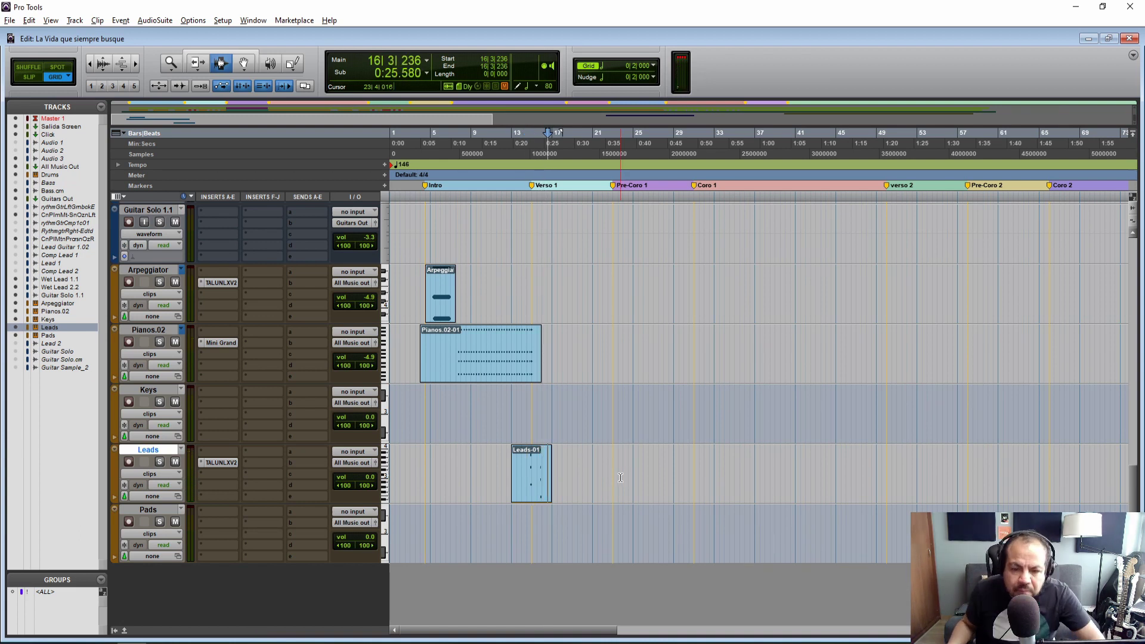
key("ctrl+z")
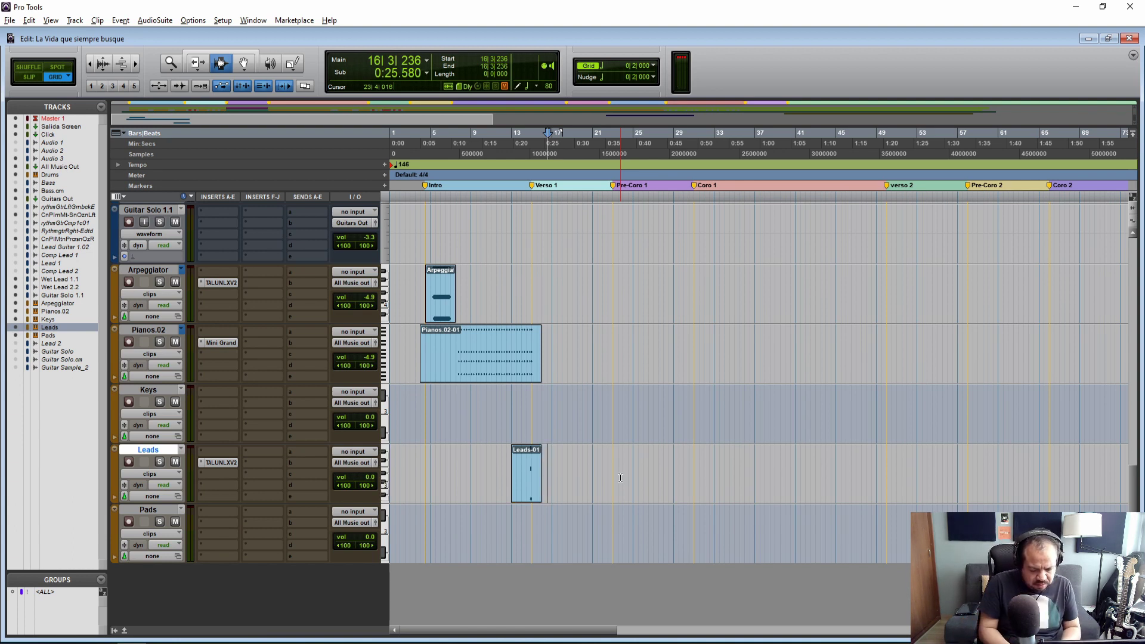
Arm the Leads track and record lead chords from 14|1|000 into the start of Verse 1.
left_click(130, 462)
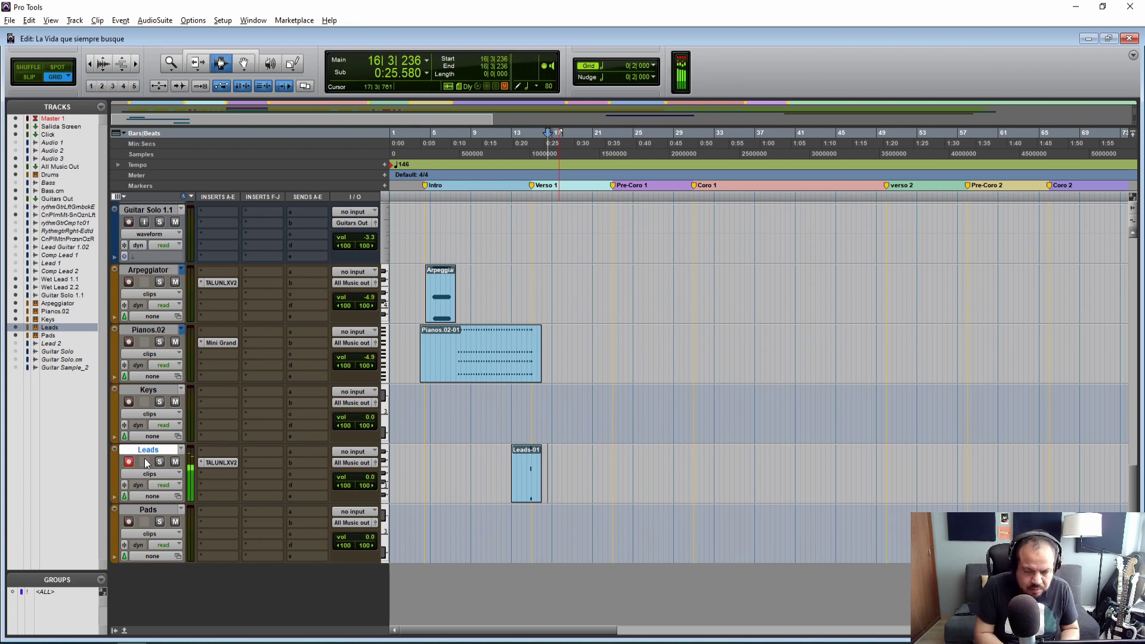
left_click(129, 462)
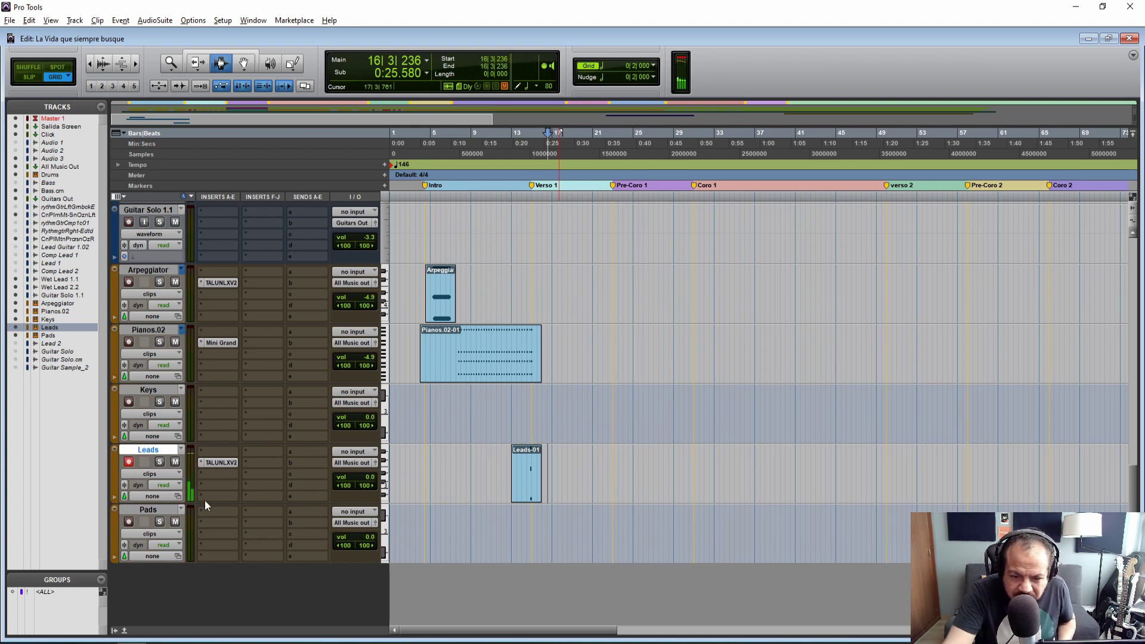
left_click(525, 474)
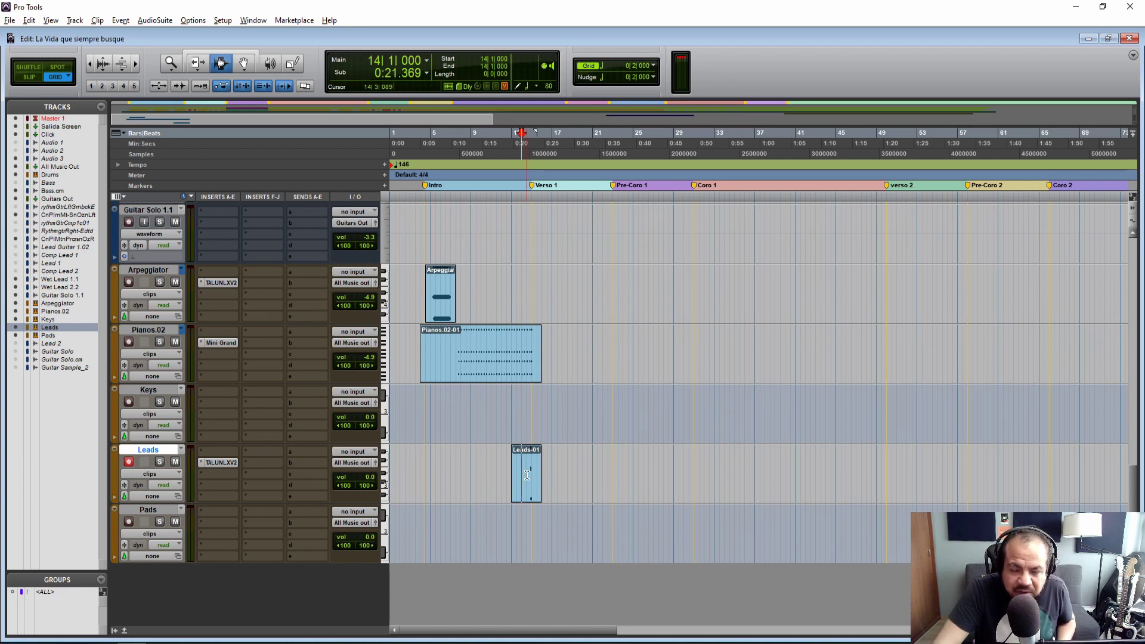
key("space")
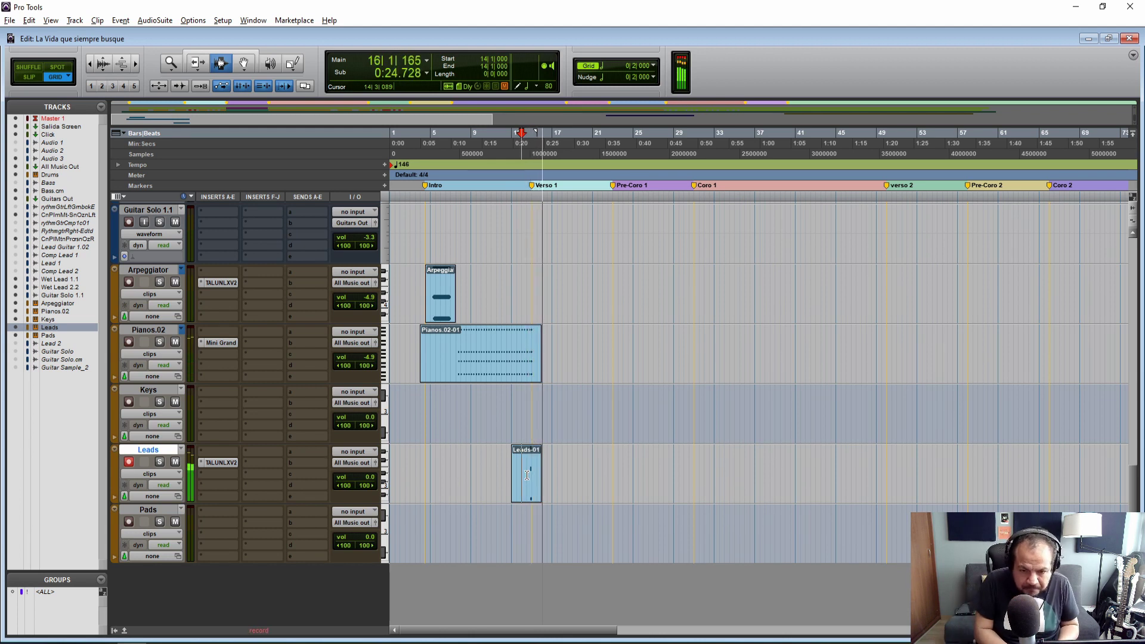
key("space")
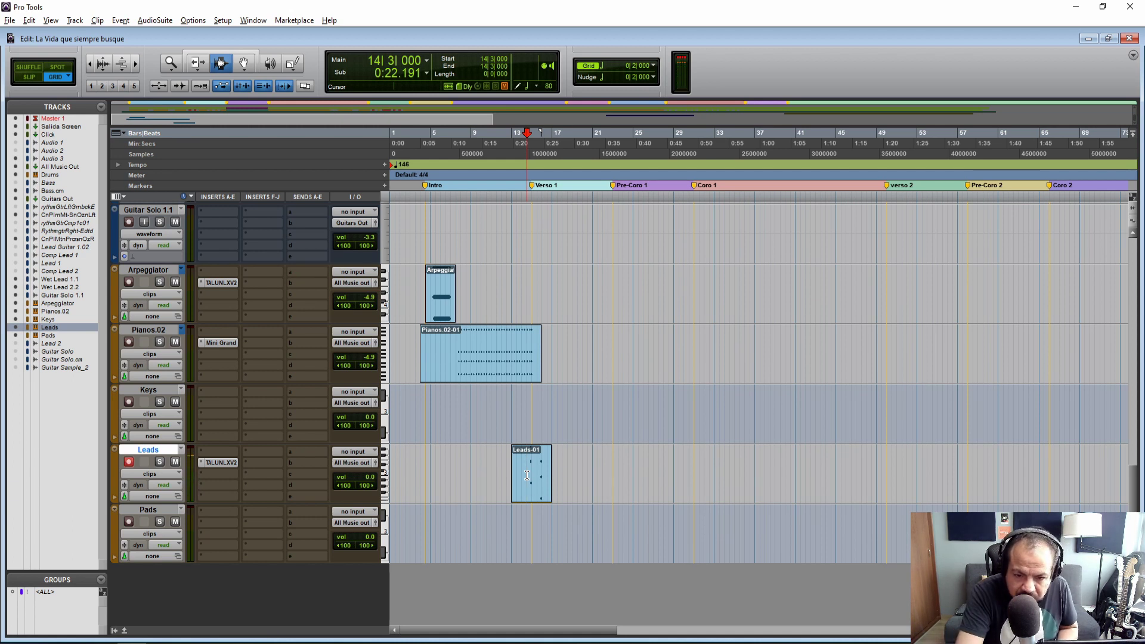
Record further lead chords on the Leads track, starting from 14|3|000 and 16|1|000 and continuing into bar 19.
key("space")
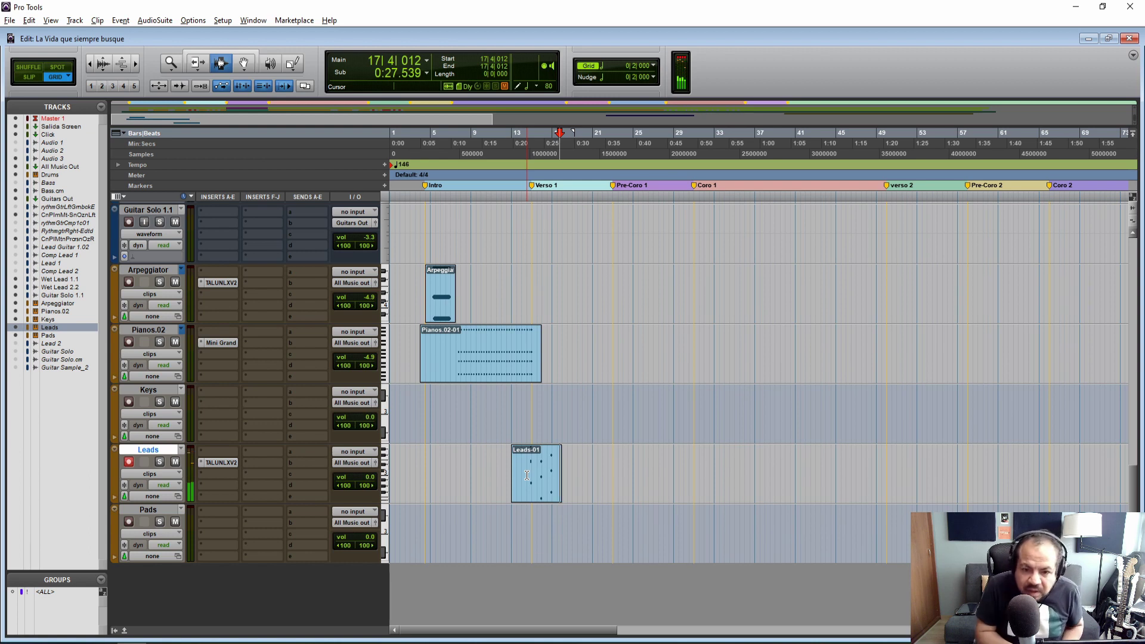
key("space")
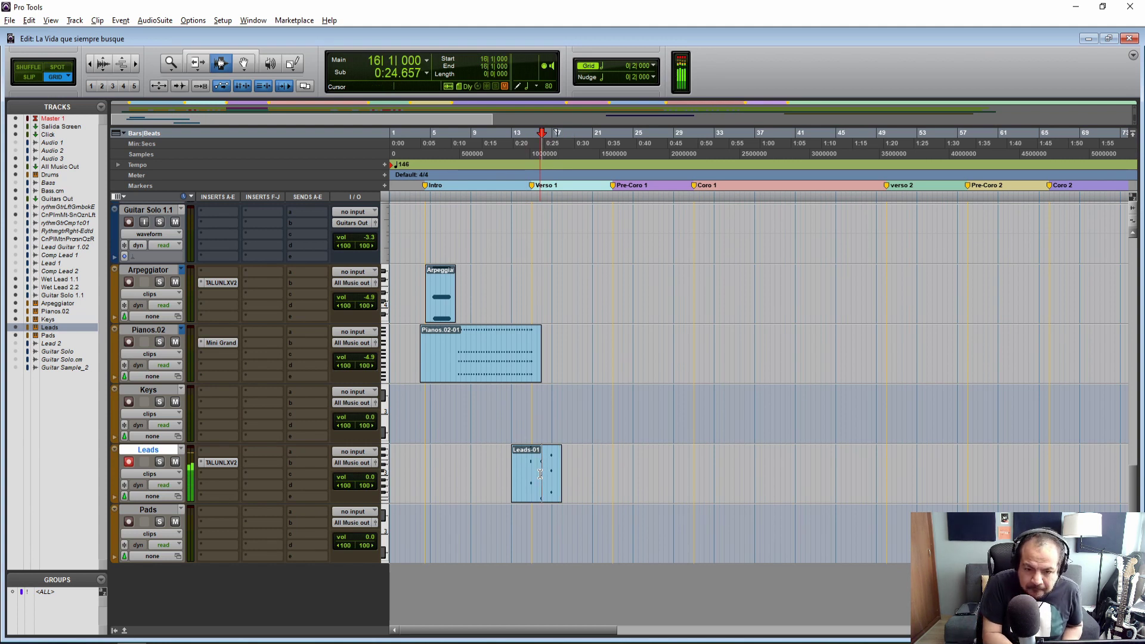
key("space")
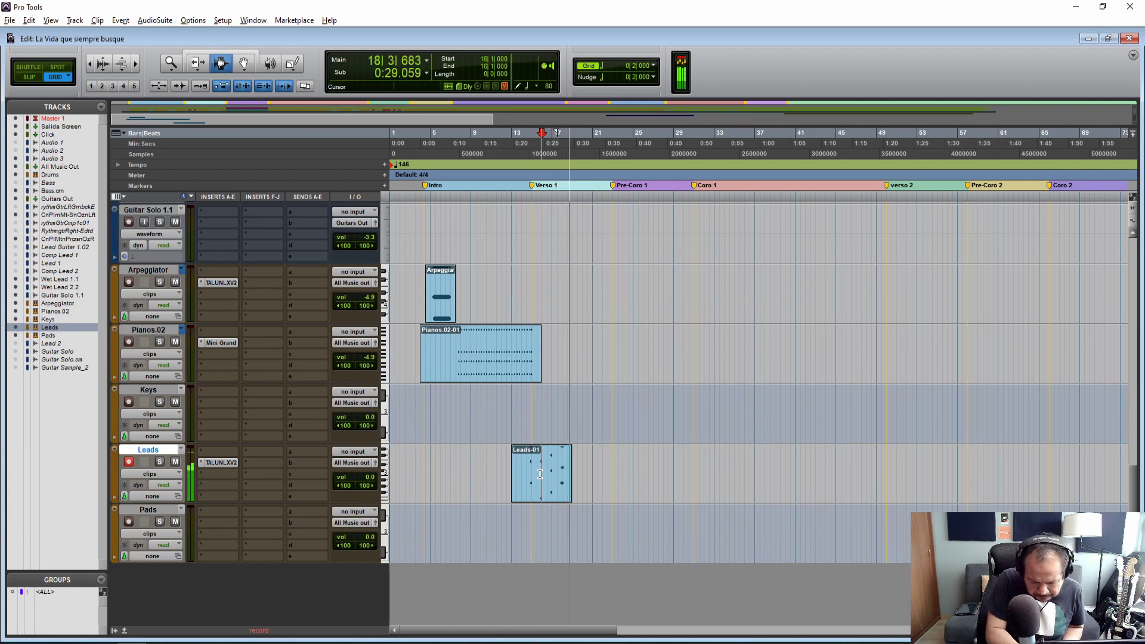
key("space")
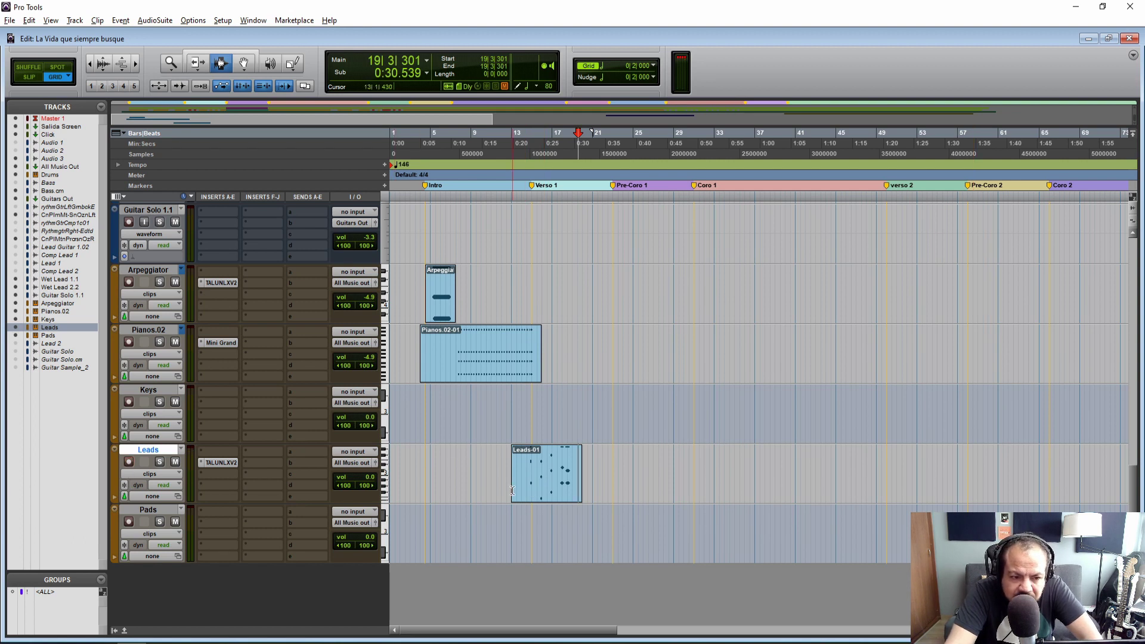
Play the Leads take from 14|3|000 and lower the track's output level to -5.2 dB during playback.
key("KP_Decimal")
key("KP_2")
key("KP_Decimal")
key("space")
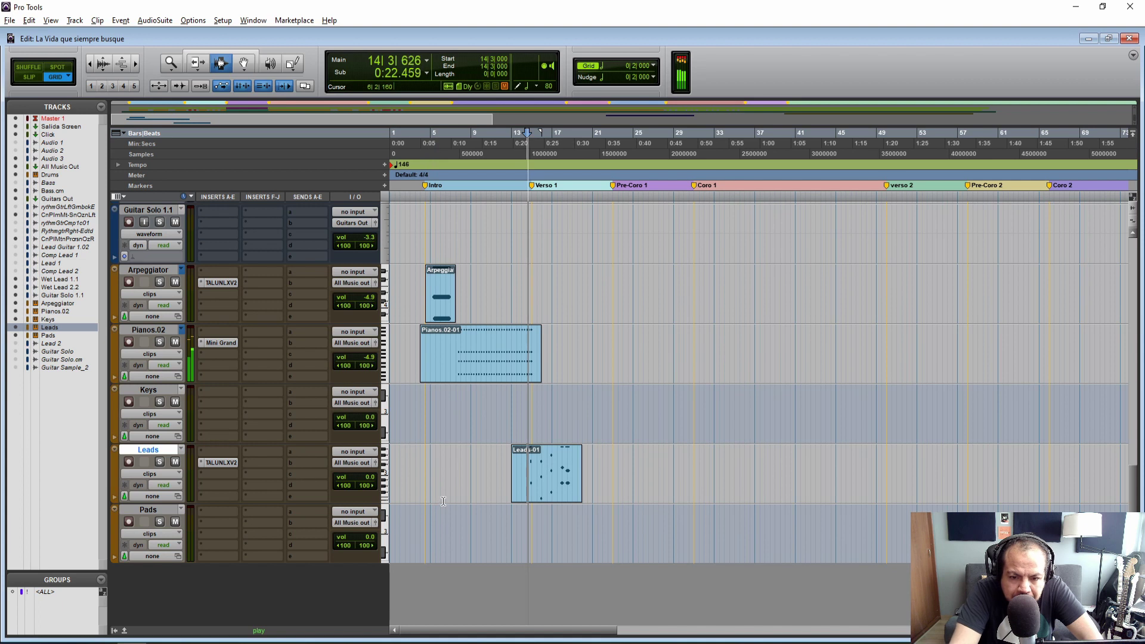
left_click(375, 463)
left_click_drag(662, 465, 665, 477)
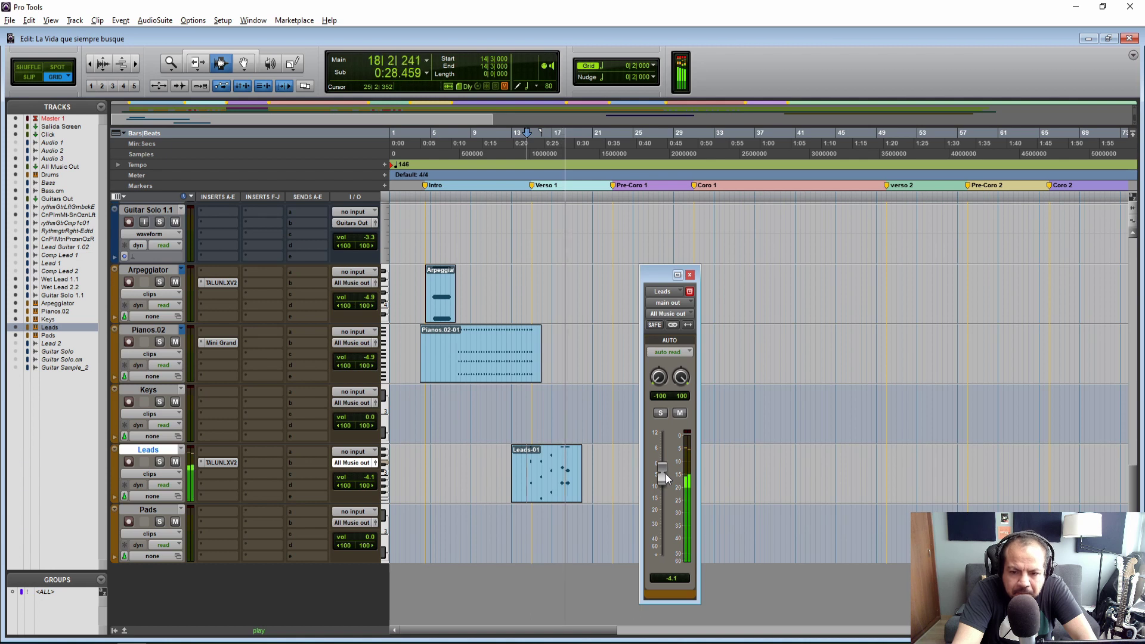
left_click(690, 275)
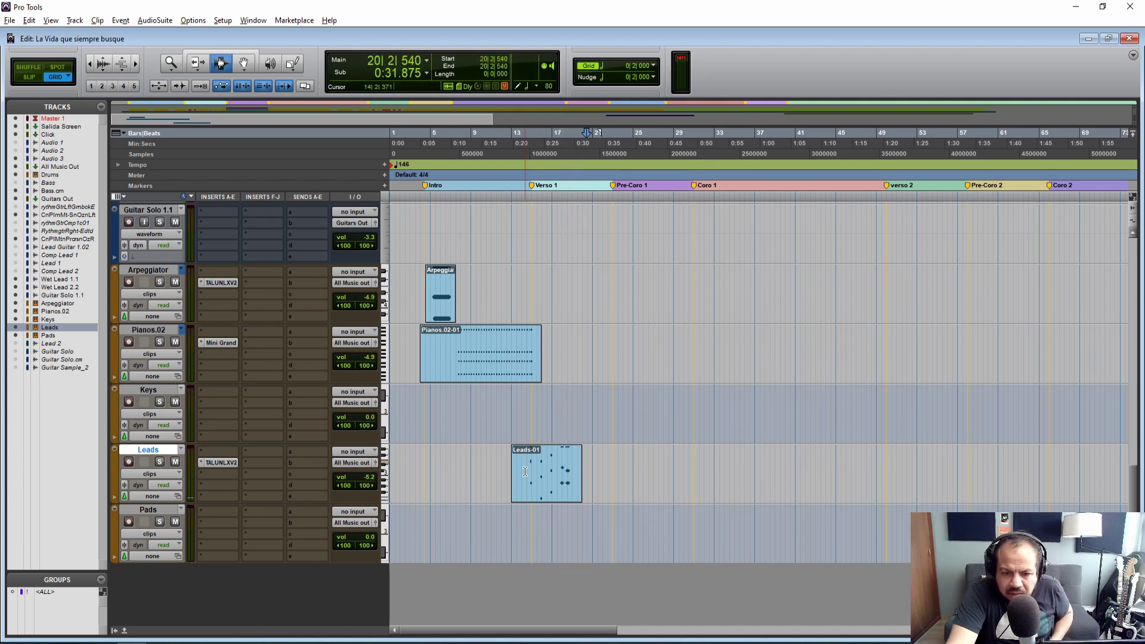
Set the grid value to 0|1|000 for one-beat editing of the Leads clip.
key("t")
key("t")
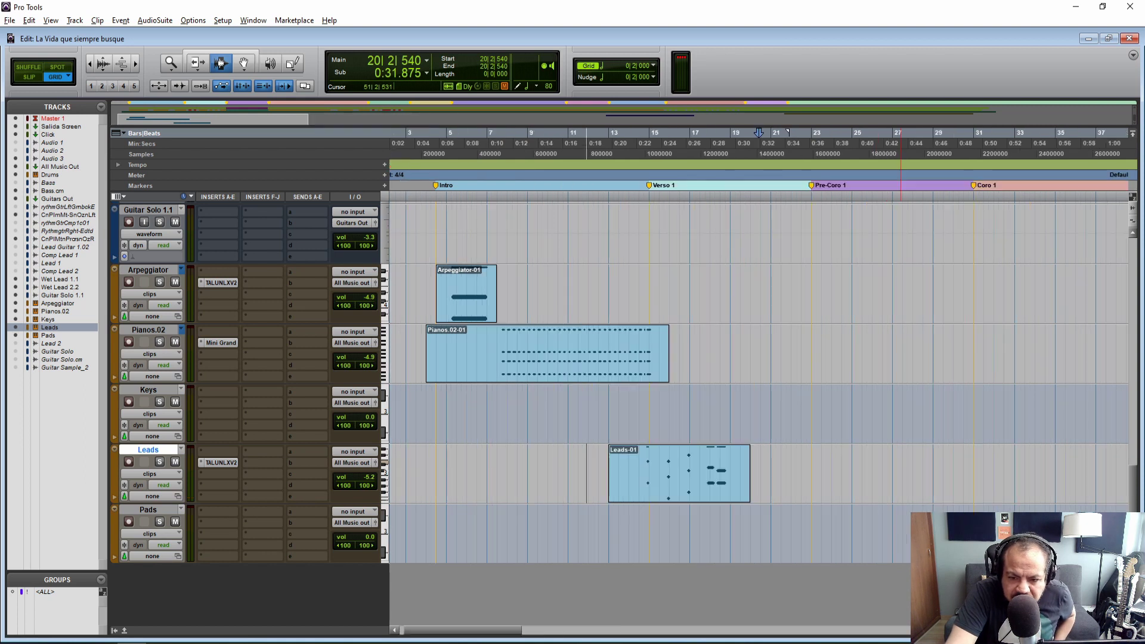
left_click(602, 65)
left_click(636, 91)
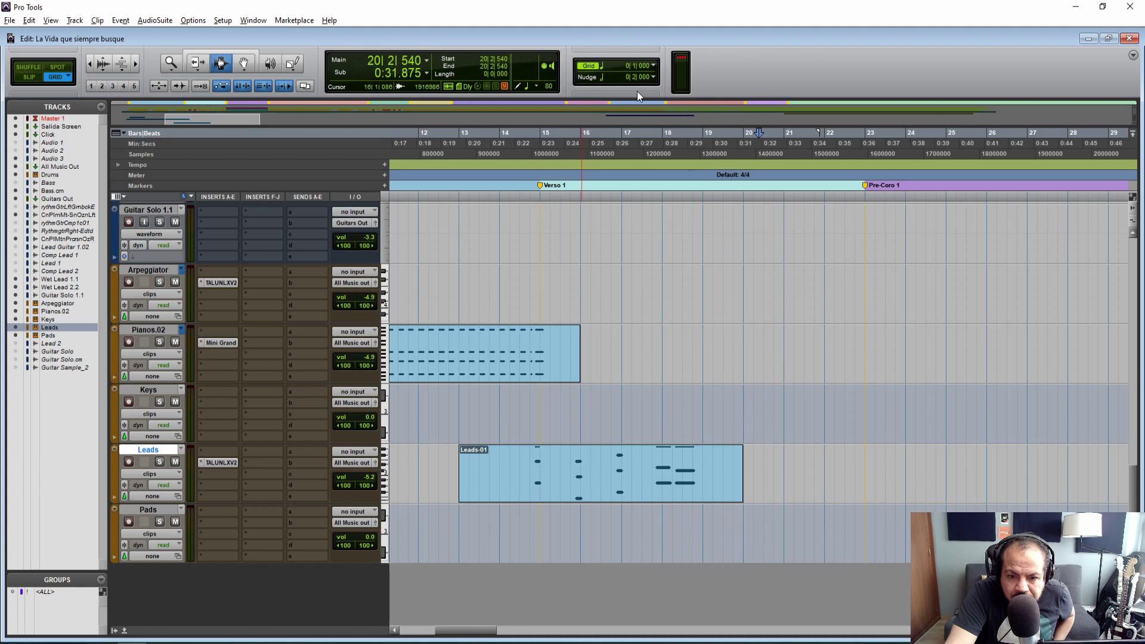
Audition the Leads clip from 14|4|000 and duplicate its passage from there to the start of bar 19.
left_click(529, 482)
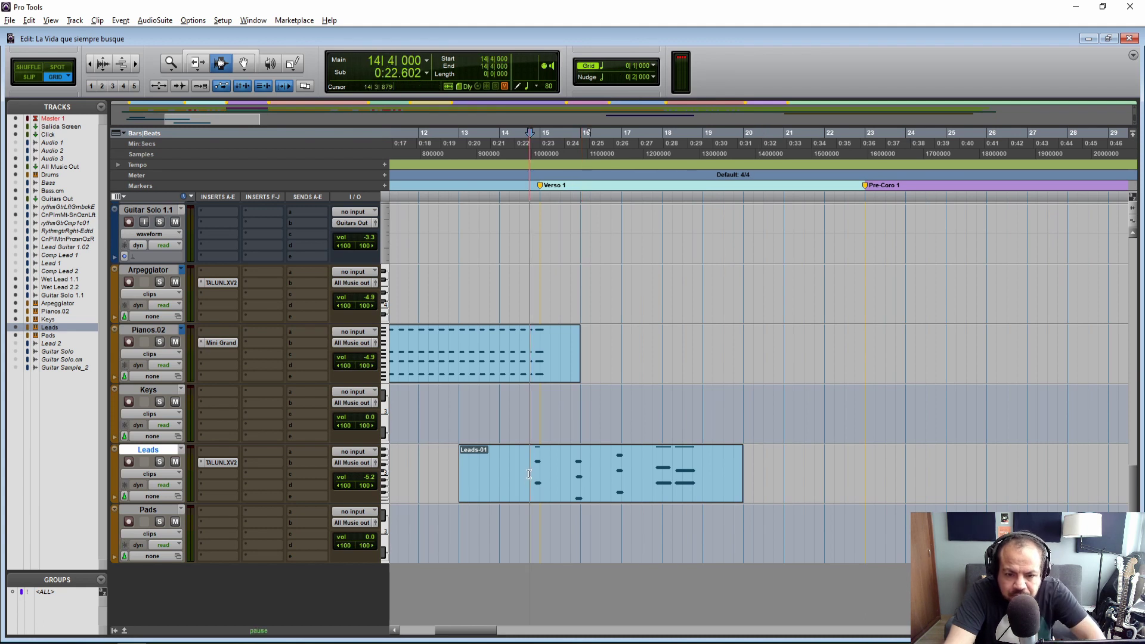
key("space")
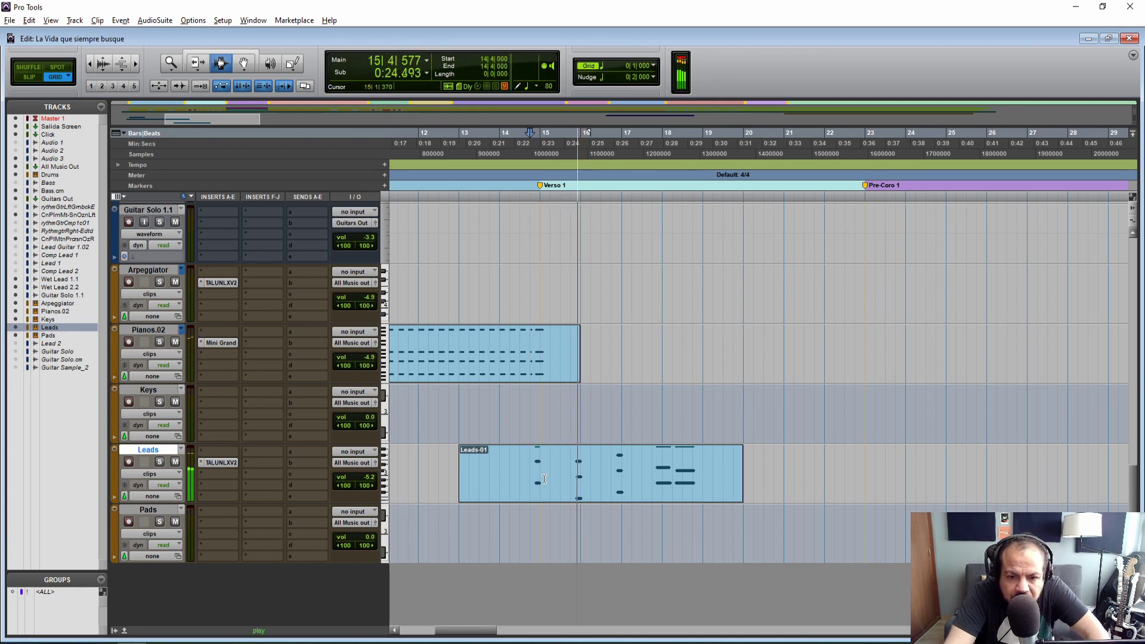
key("space")
left_click_drag(531, 471, 698, 466)
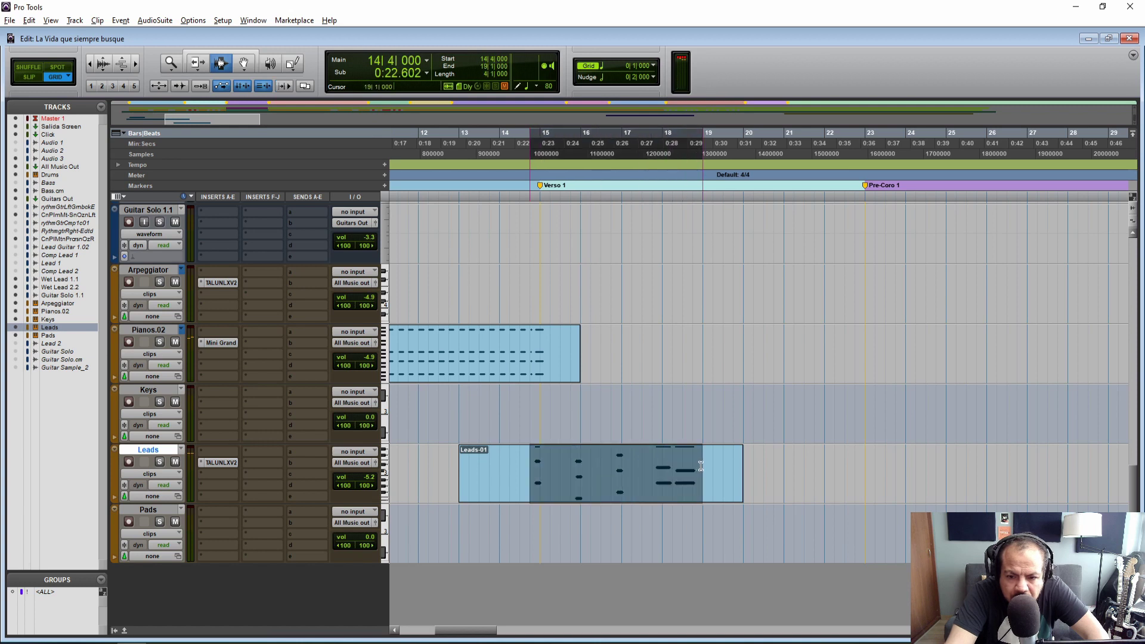
key("ctrl+d")
Move the duplicated Leads clip one beat earlier to end at Pre-Coro 1, and play the transition from 18|3|000.
left_click(654, 443)
key("space")
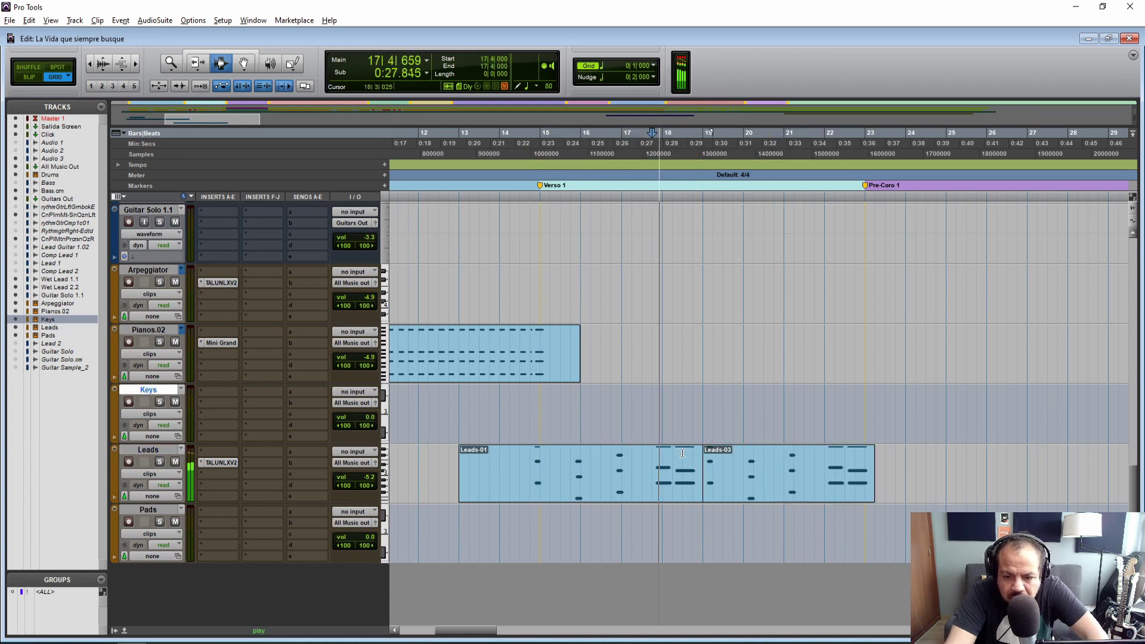
key("F8")
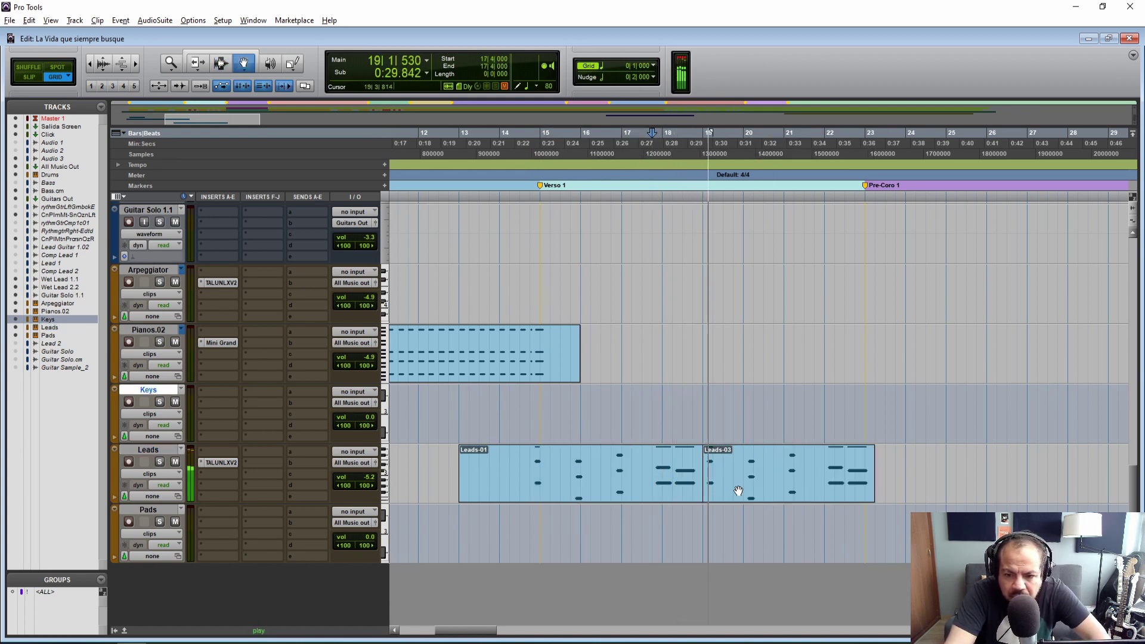
left_click_drag(731, 493, 714, 497)
key("F7")
left_click(680, 455)
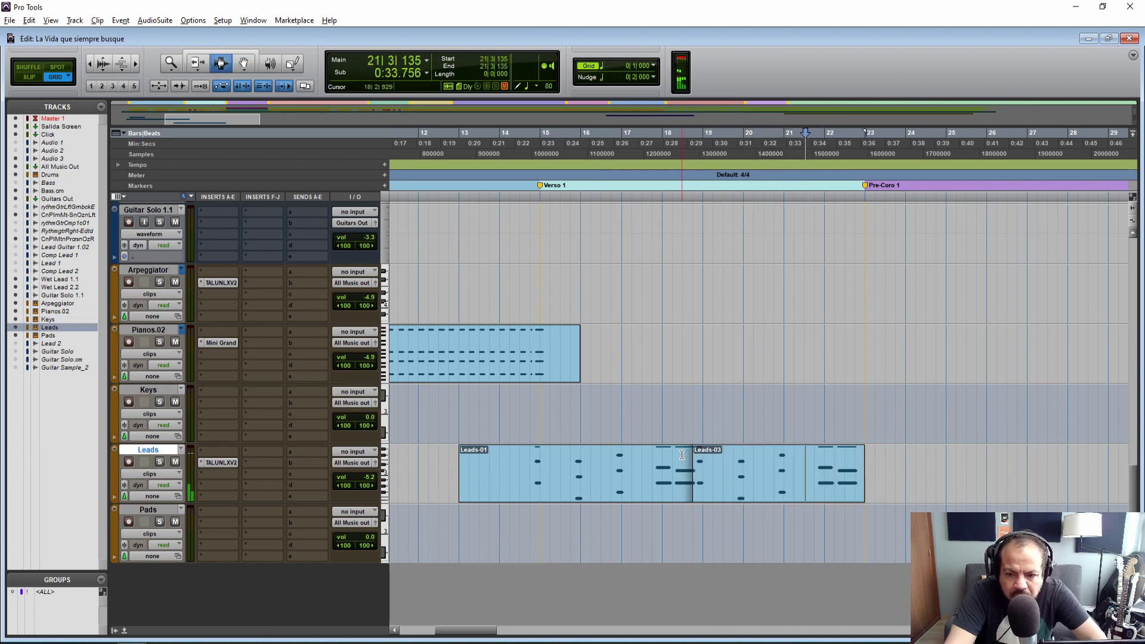
left_click(683, 455)
key("space")
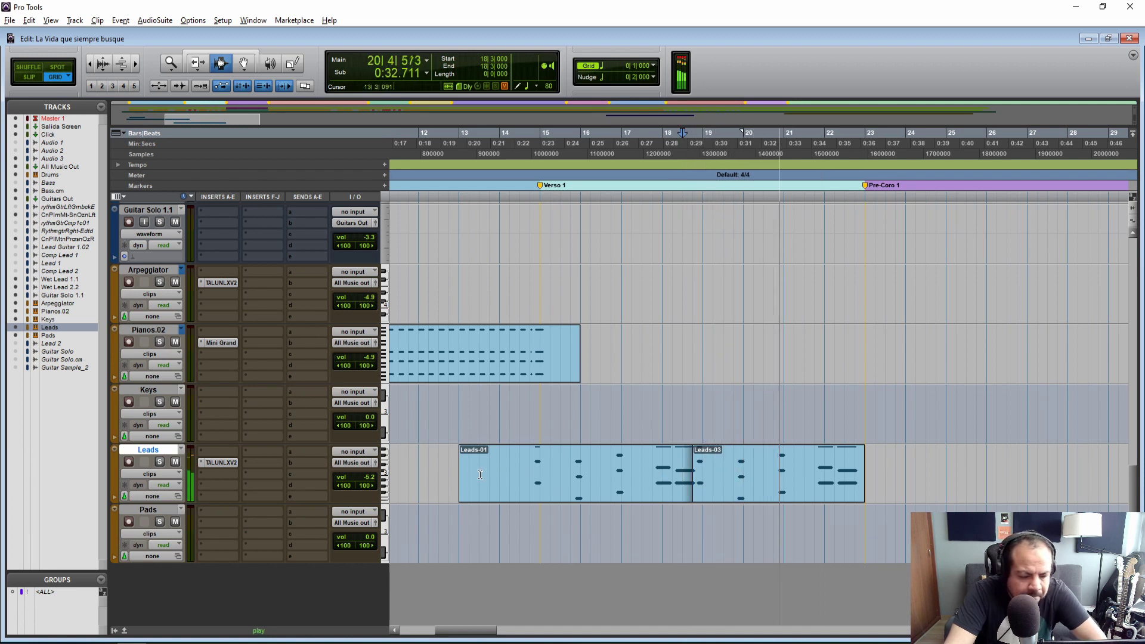
Trim the empty start of the first Leads clip to 14|4|000 and stop playback.
left_click_drag(460, 487, 530, 488)
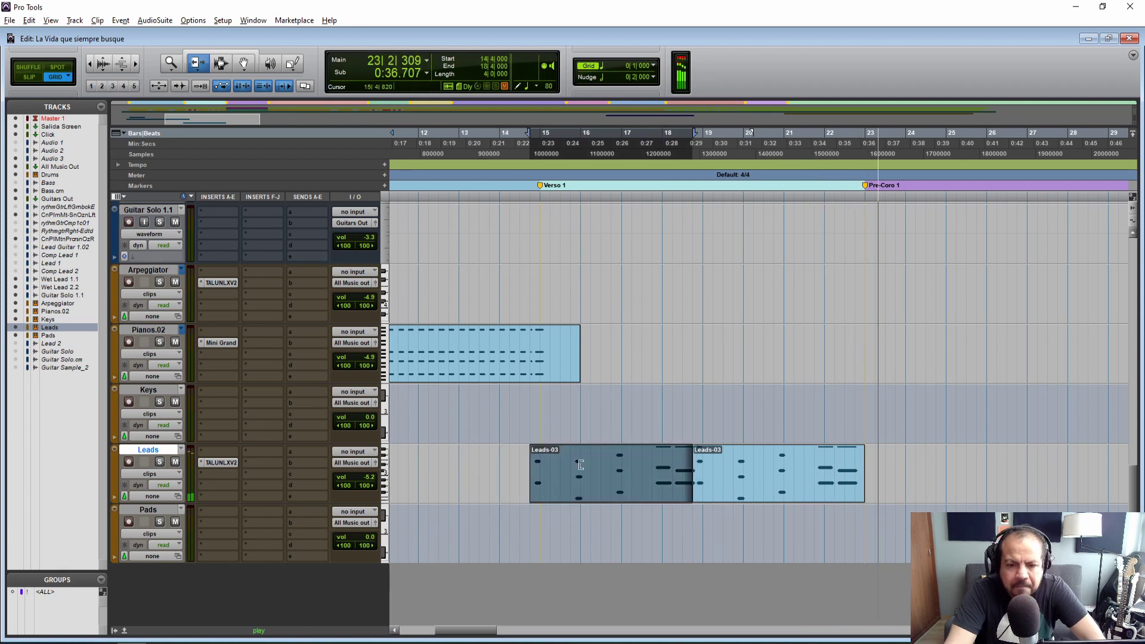
key("space")
key("F7")
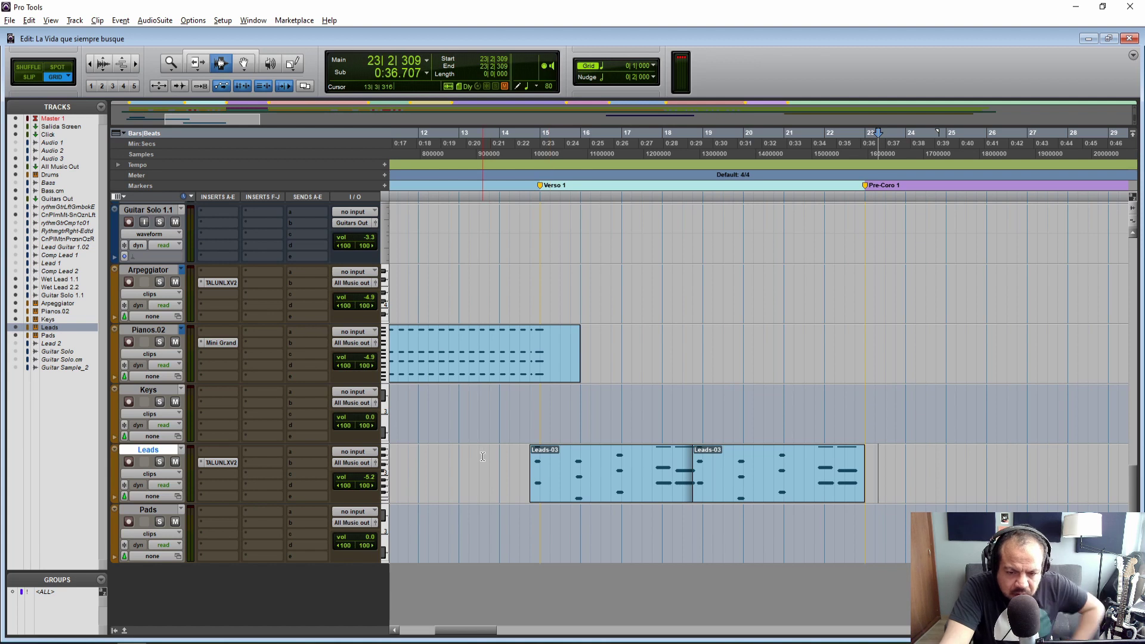
Create a new empty playlist named Leads.01 on the Leads track.
left_click(181, 450)
left_click(195, 456)
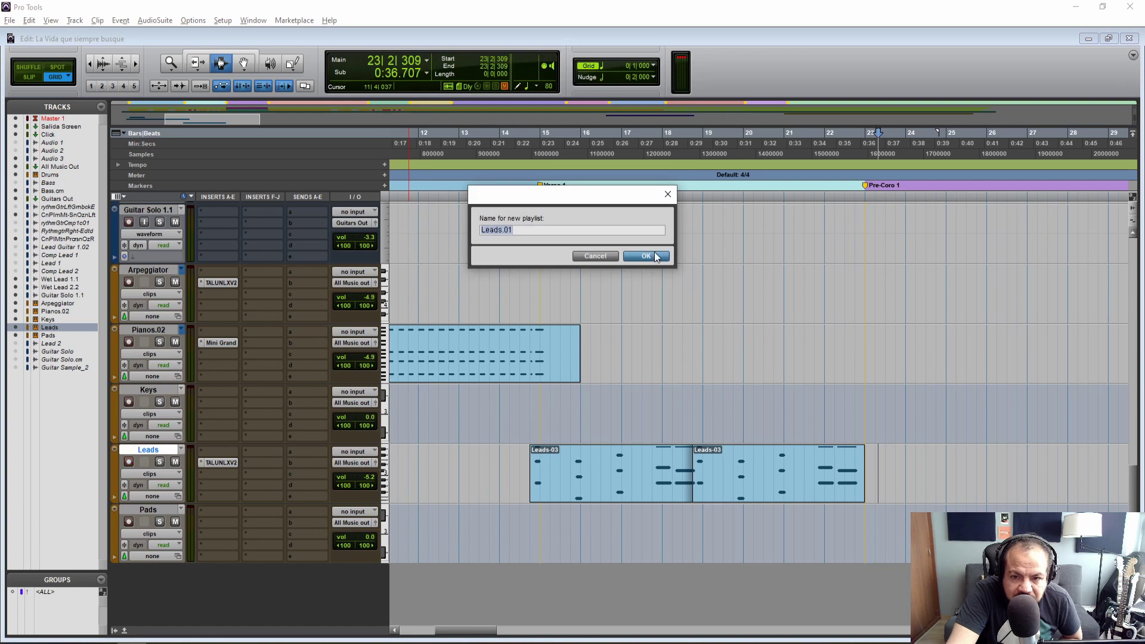
left_click(645, 256)
Record the first two alternative lead chords on the Leads.01 playlist, with takes from 14|1|000 and 14|2|000.
key("ctrl+space")
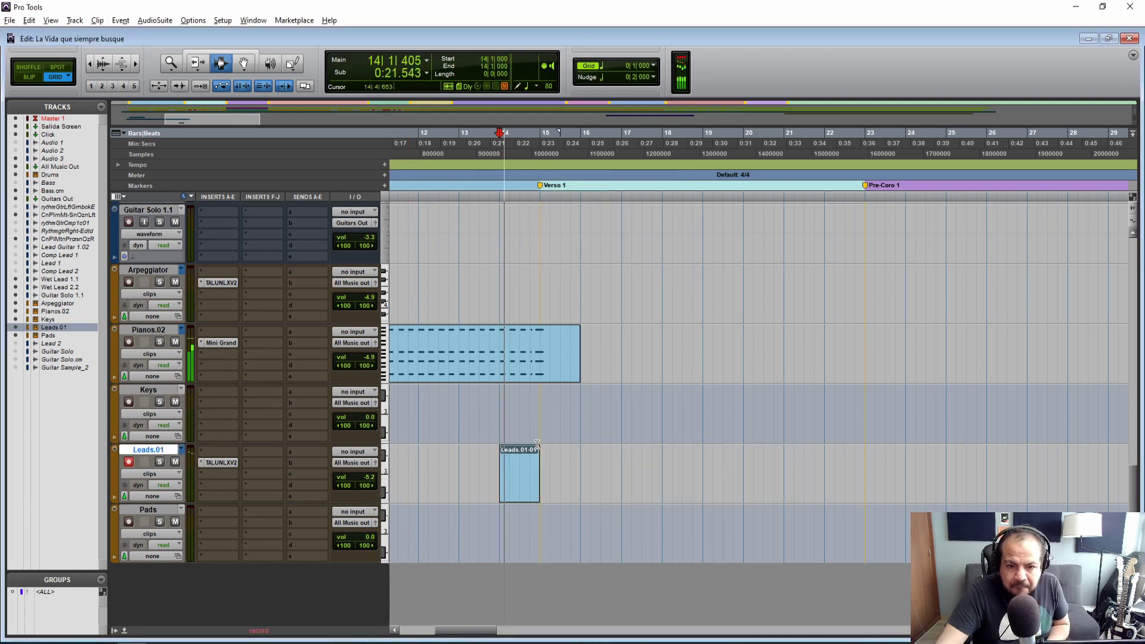
key("space")
left_click(516, 459)
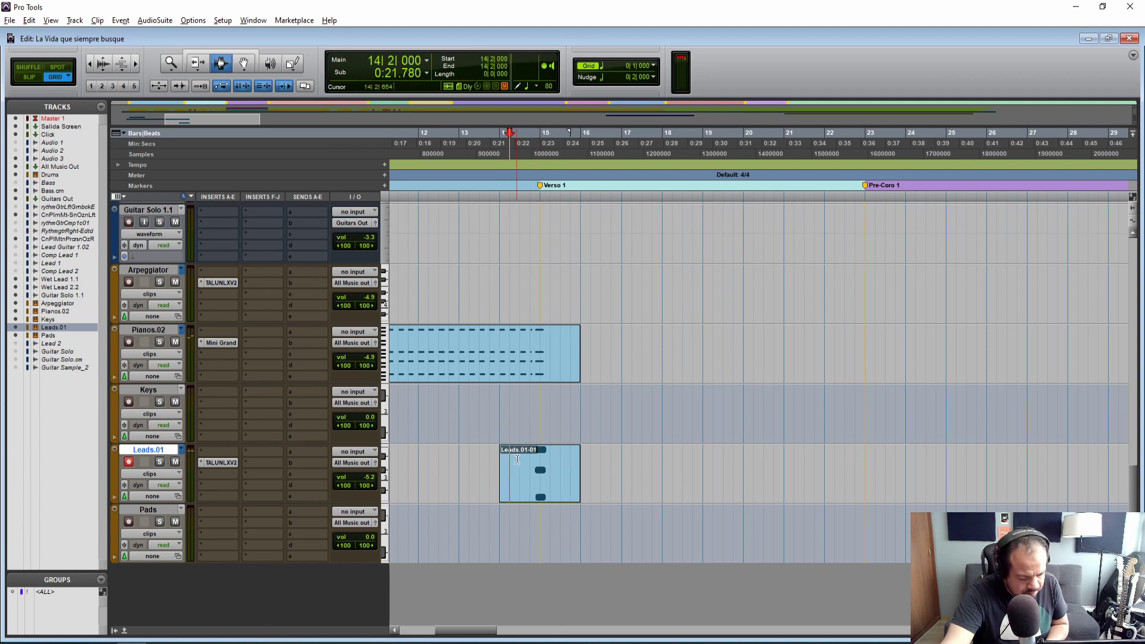
key("space")
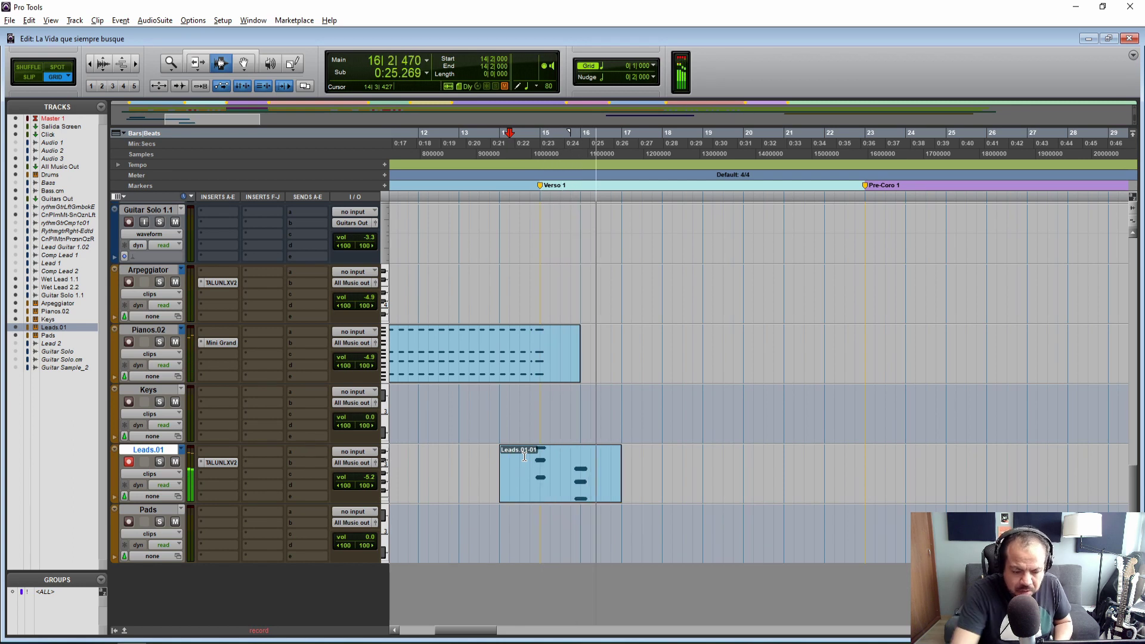
Try a recording of the third lead chord from 15|3|000 on Leads.01 and undo it.
left_click(564, 454)
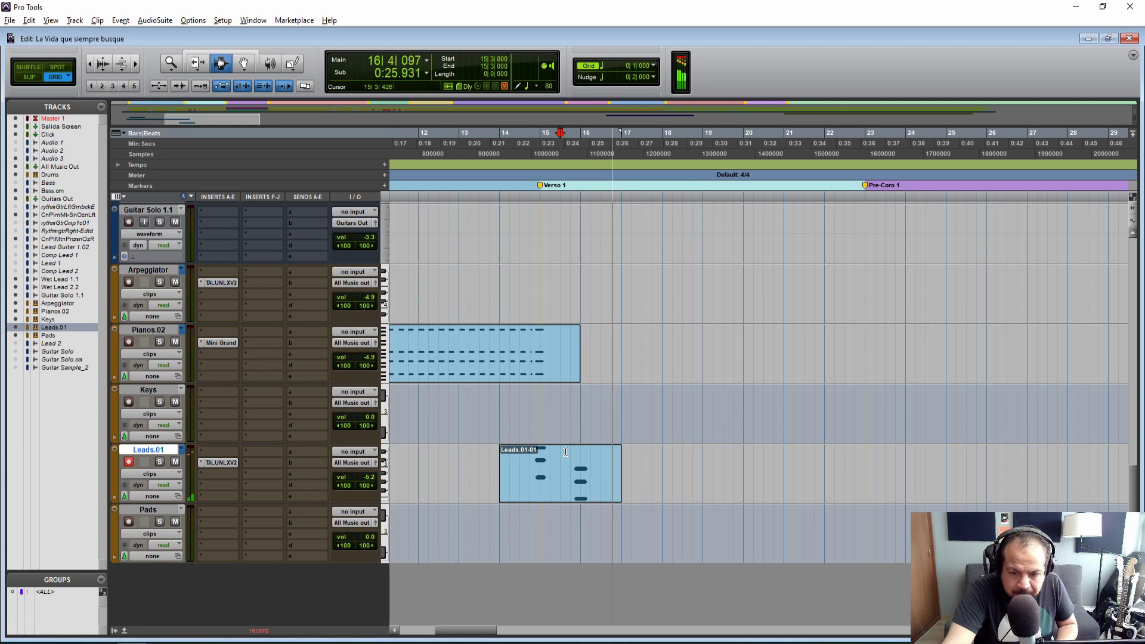
key("space")
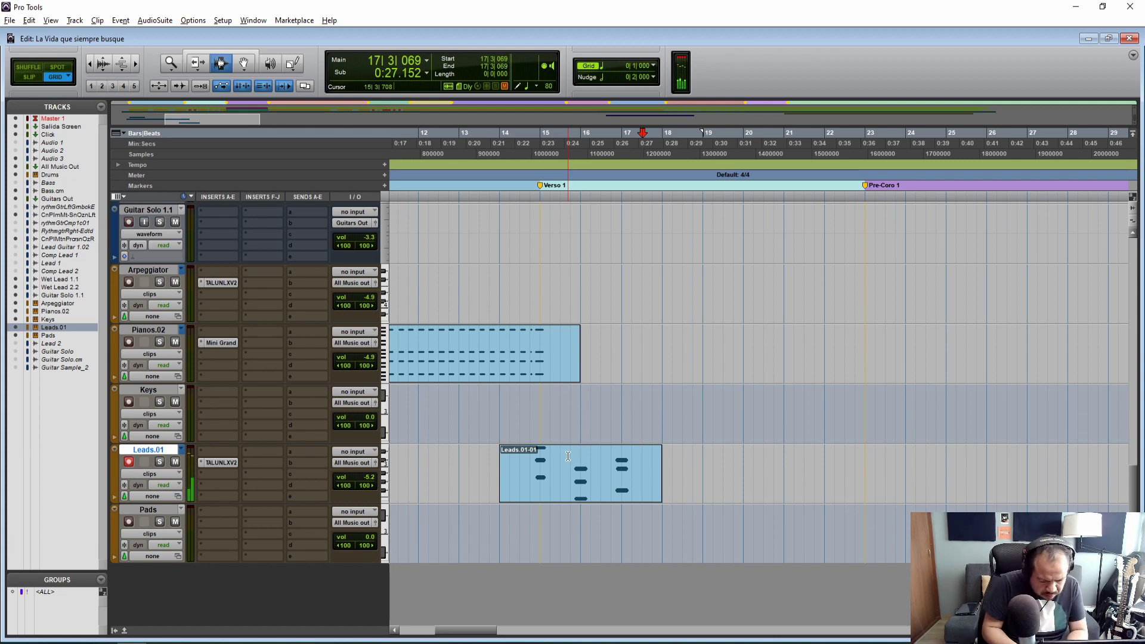
key("ctrl+z")
Record the third lead chord on Leads.01, starting from 15|2|000.
left_click(551, 470)
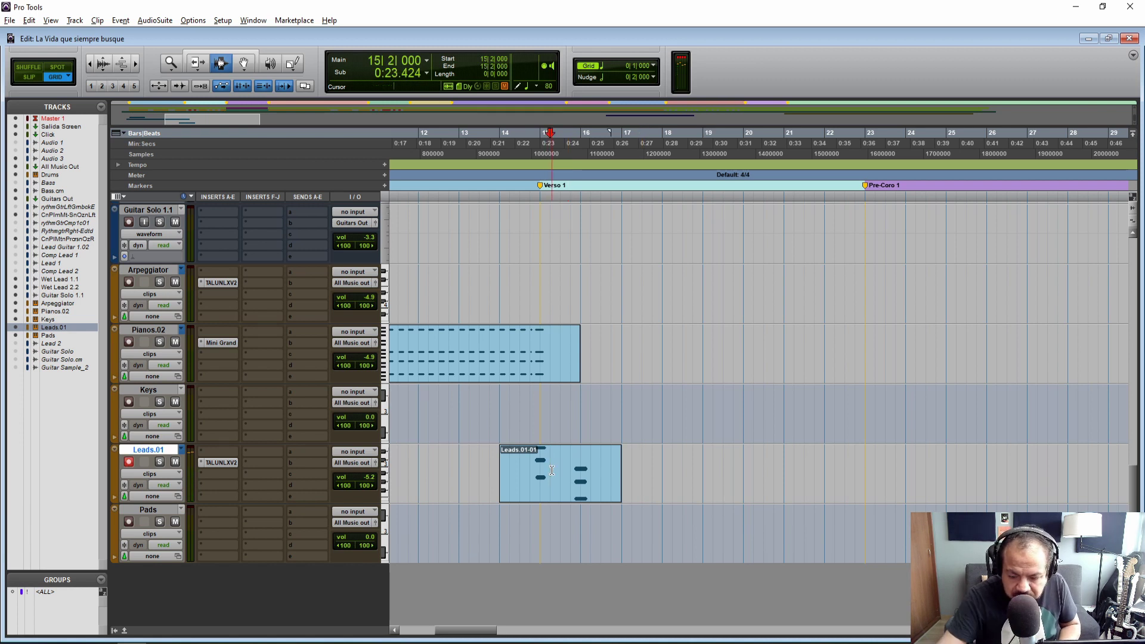
key("space")
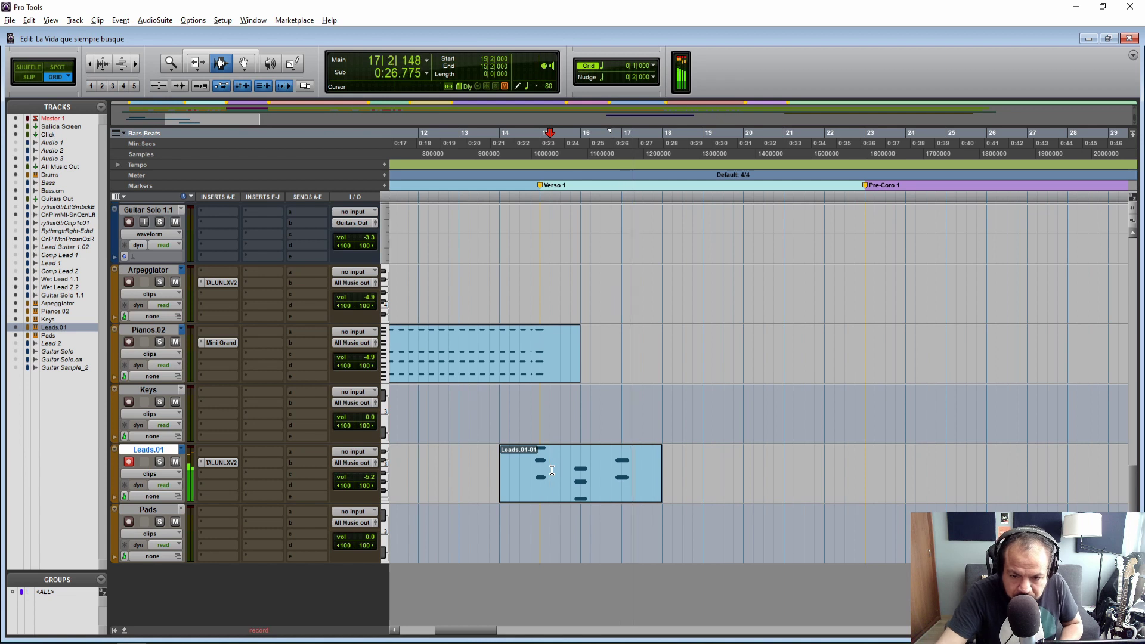
key("space")
Play back the Leads.01 chords from 14|4|000, undo the last recording, and place the insertion point at 16|2|000.
left_click(531, 477)
key("space")
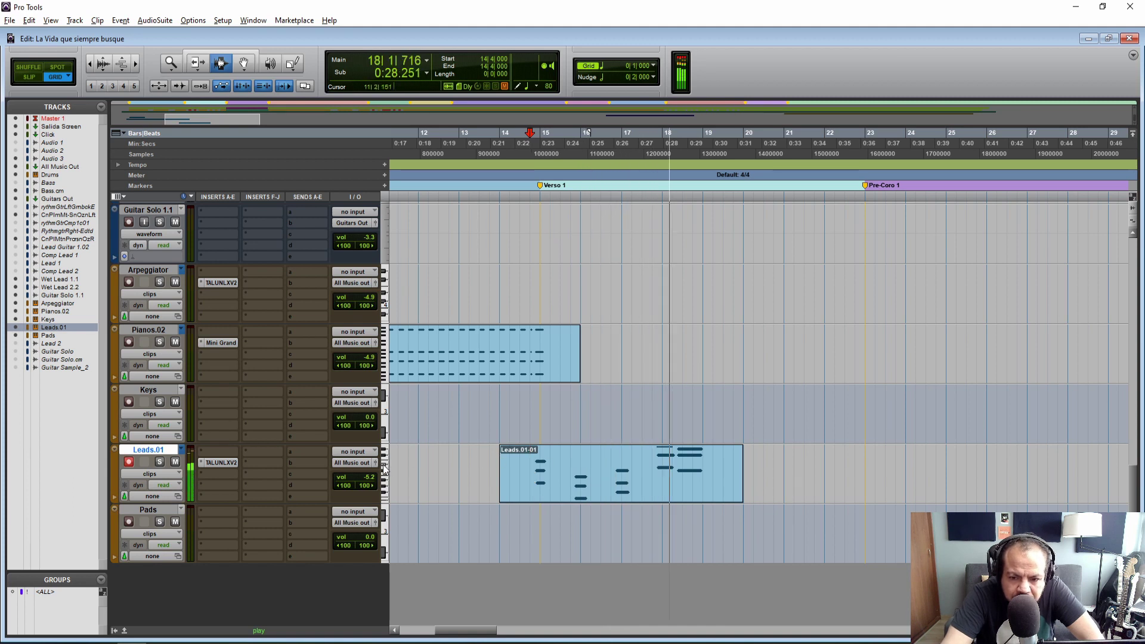
key("space")
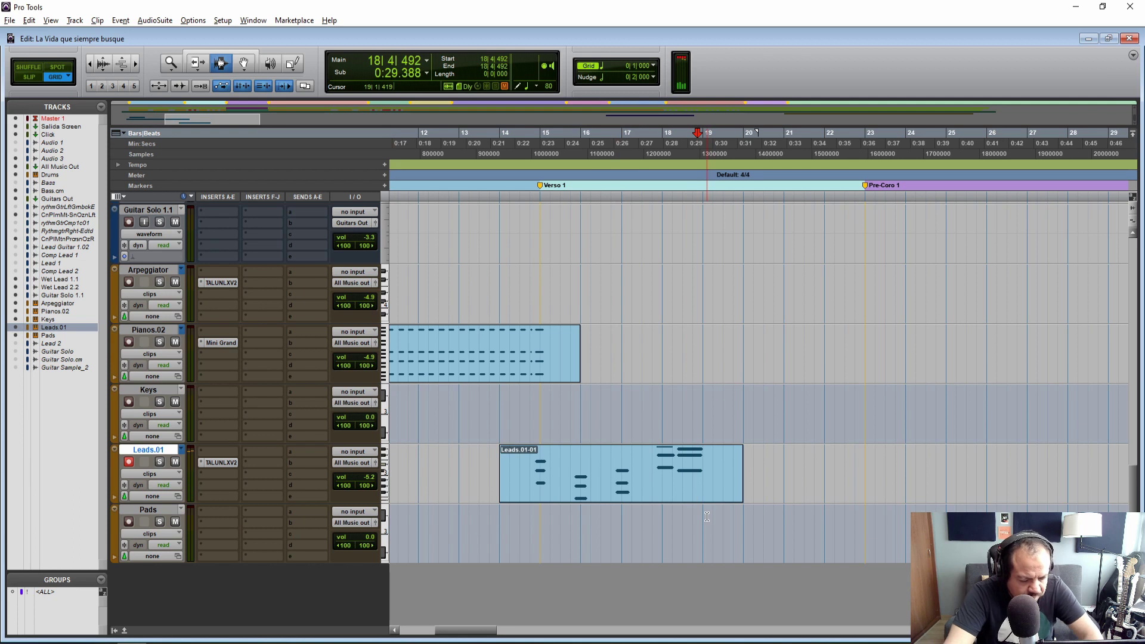
key("ctrl+z")
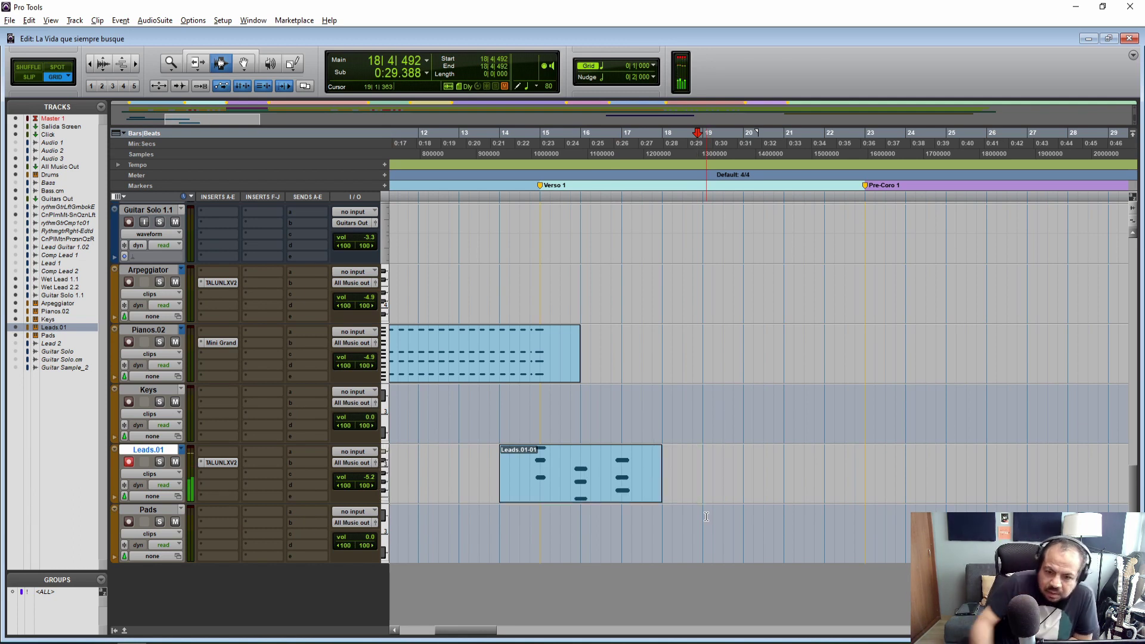
left_click(591, 459)
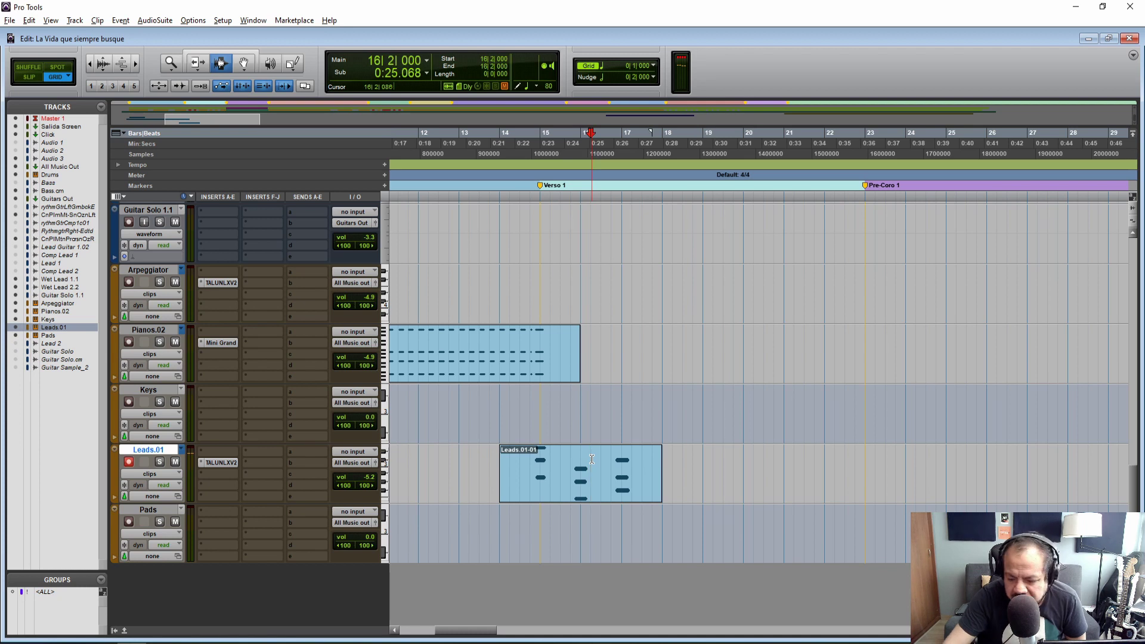
Record the remaining two lead chords on Leads.01, with takes started from 16|2|000 and 16|4|000.
key("ctrl+space")
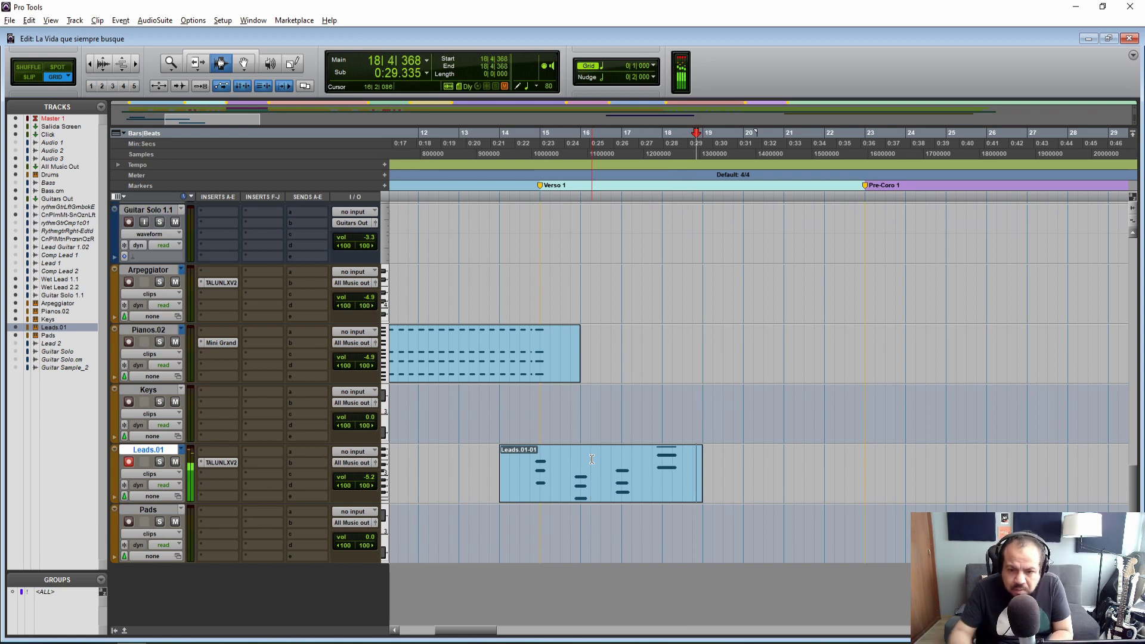
left_click(615, 455)
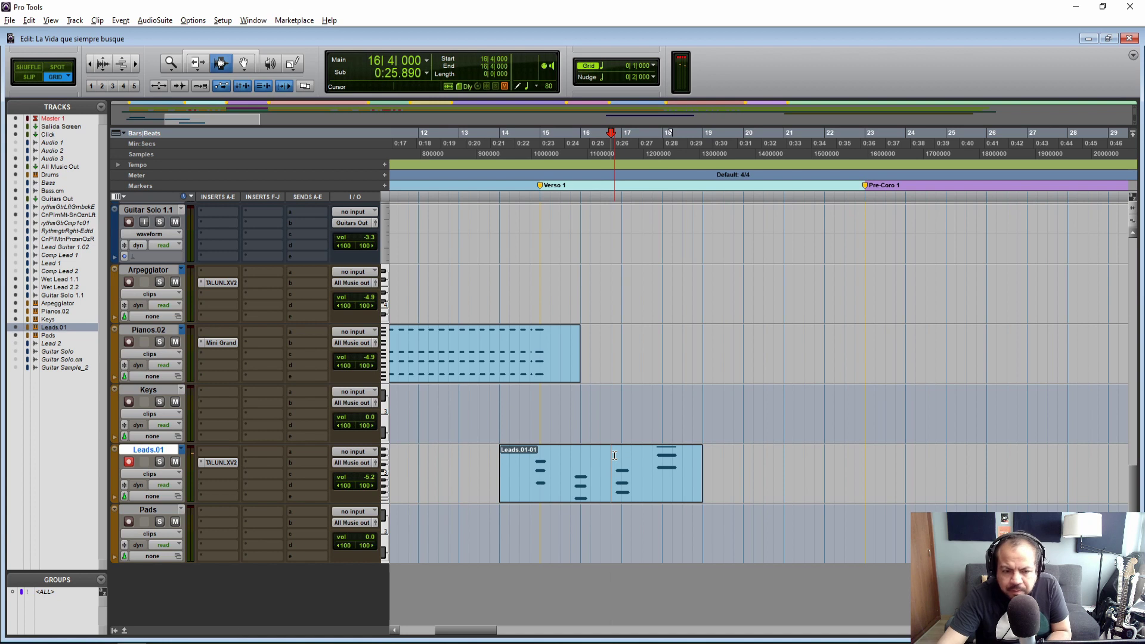
key("space")
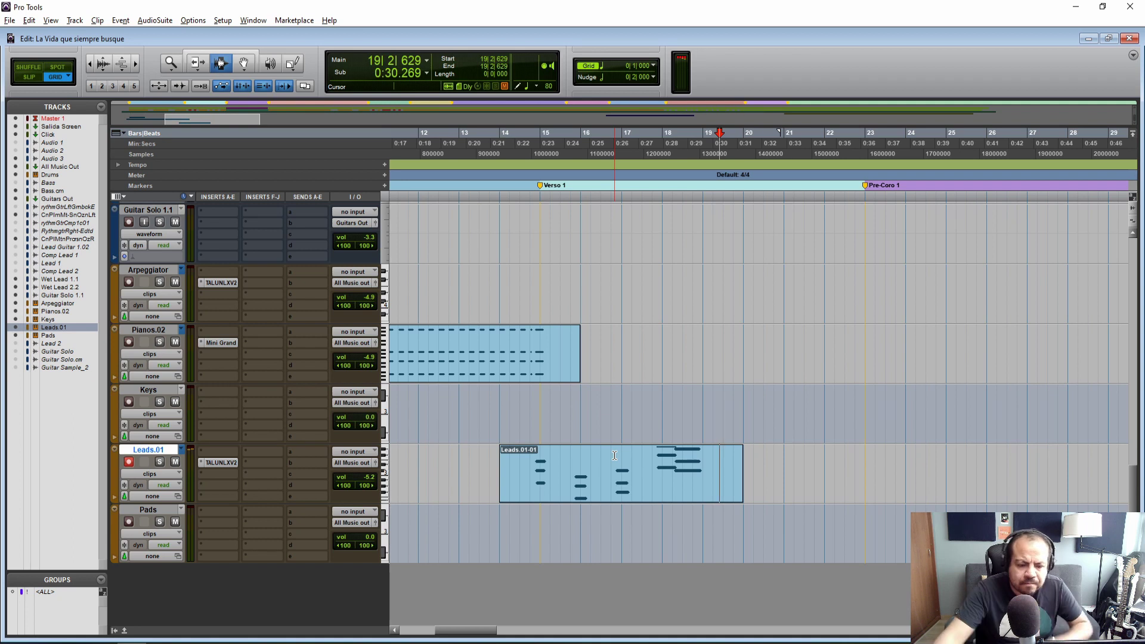
Open the Leads.01 clip in the MIDI Editor and set the editing grid to 1/8 note.
double_click(619, 472)
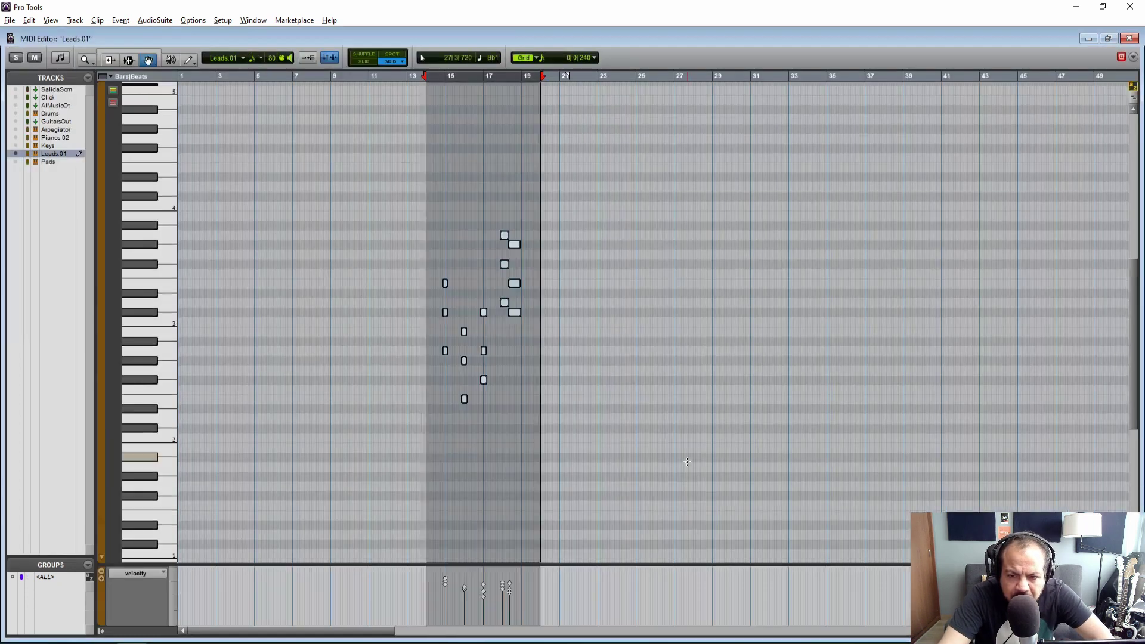
left_click(611, 332)
key("ctrl+bracketright")
key("ctrl+bracketright")
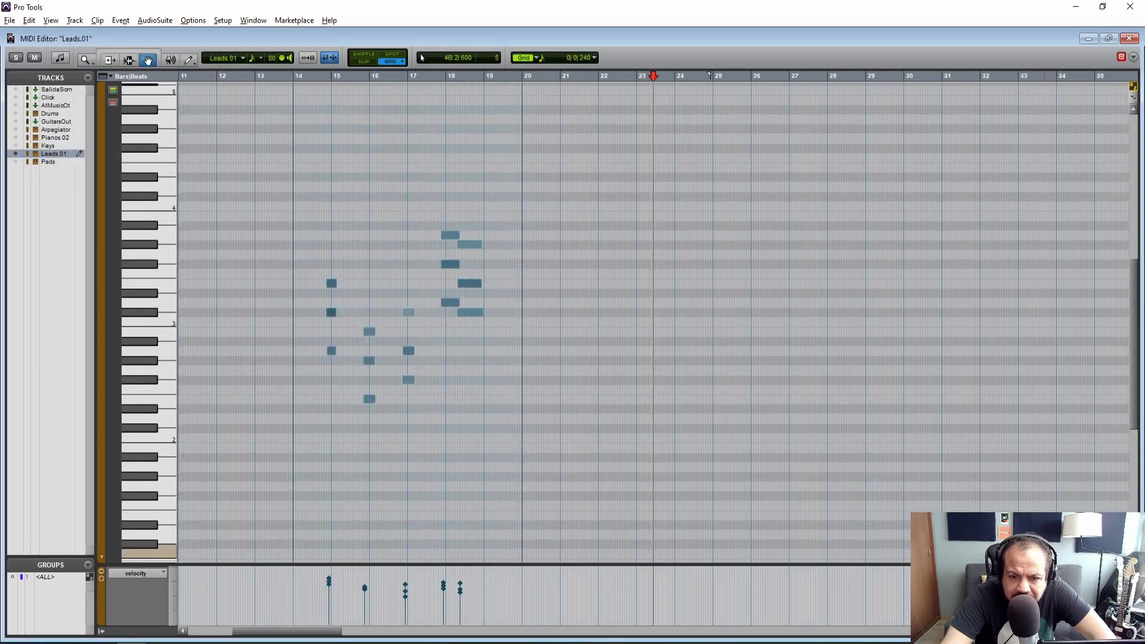
scroll(301, 551, "left", 6)
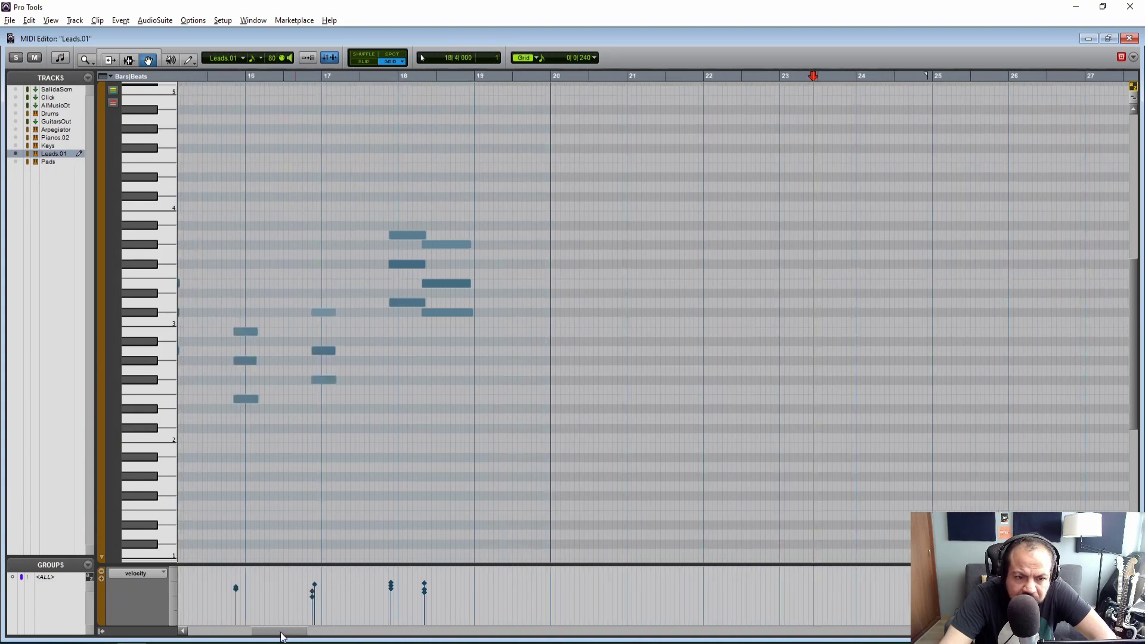
left_click(575, 57)
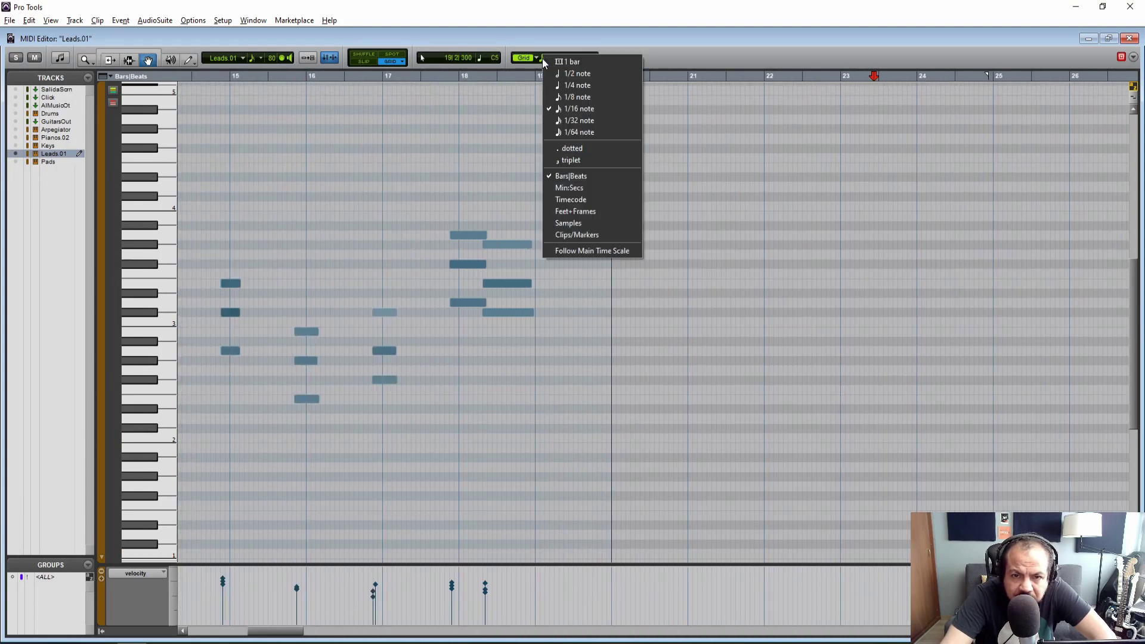
left_click(558, 98)
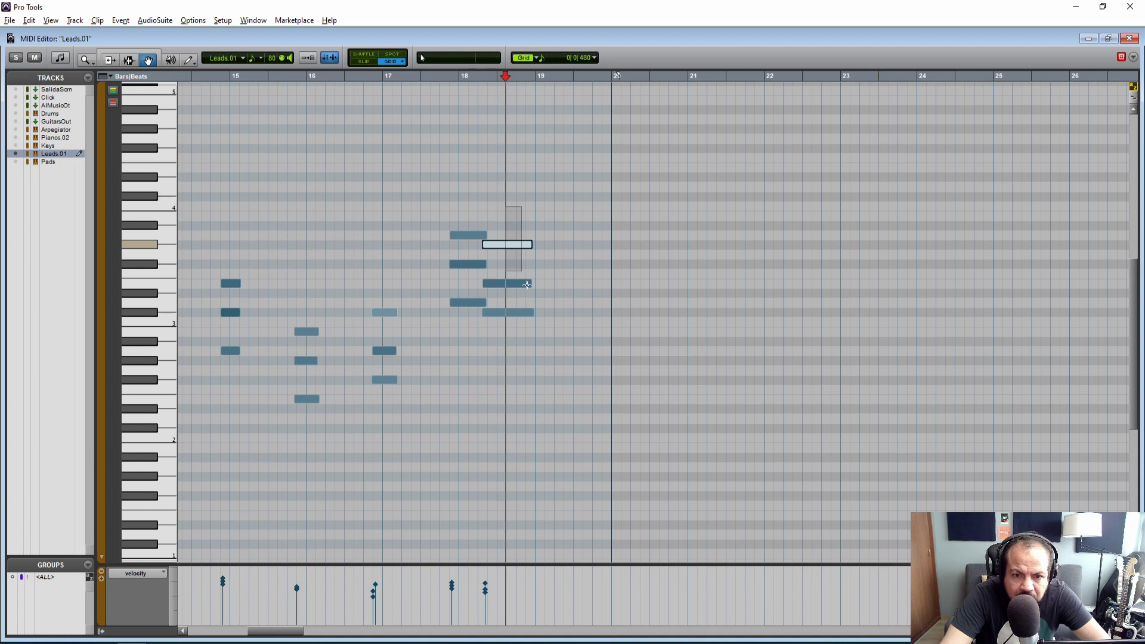
Shift the three notes of the last chord slightly later and play the phrase from just before bar 15.
left_click_drag(512, 218, 513, 317)
key("F7")
left_click(208, 296)
key("space")
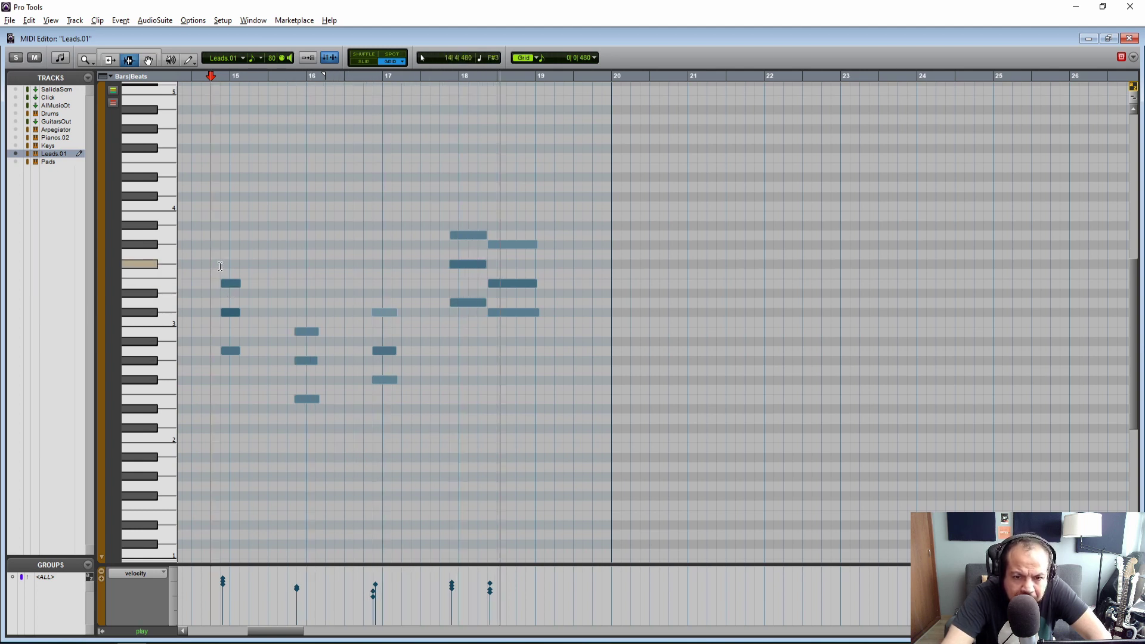
key("space")
Duplicate the four-bar chord phrase right after the original, play it back, and close the MIDI Editor.
left_click_drag(220, 265, 523, 264)
key("ctrl+d")
key("space")
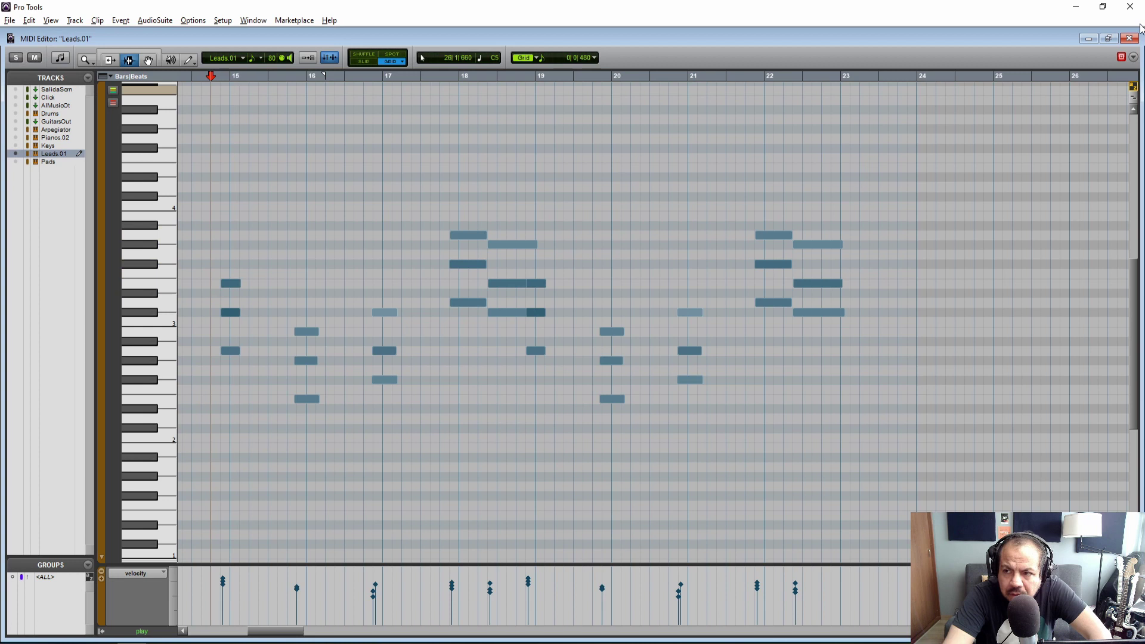
left_click(1129, 38)
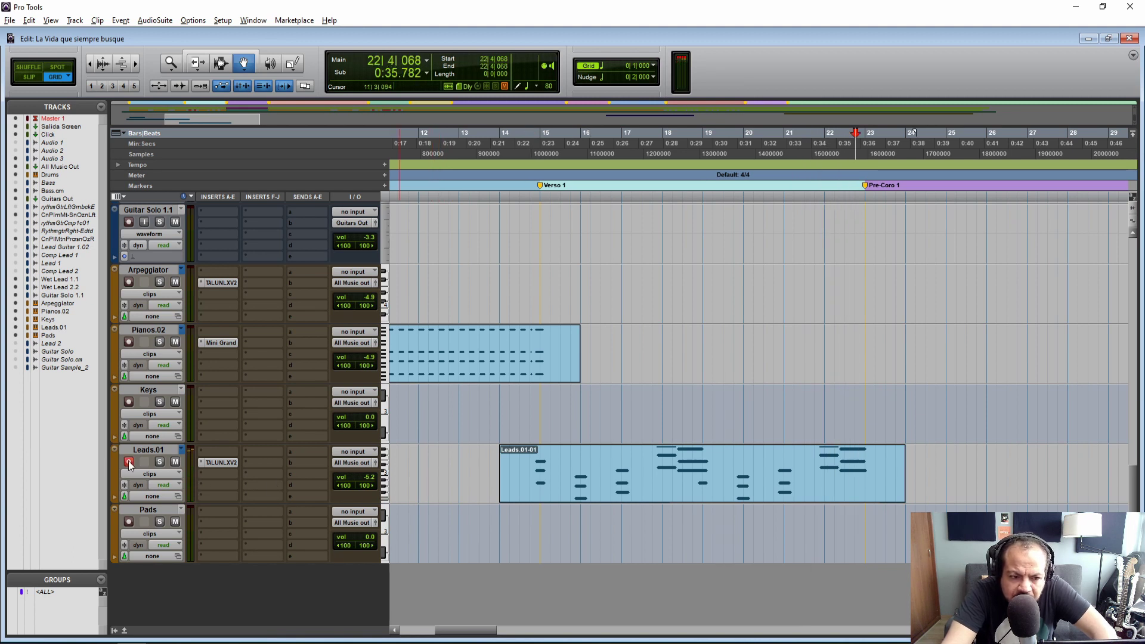
Switch the lead track to the original Leads playlist and play it from 14|4|000.
left_click(180, 451)
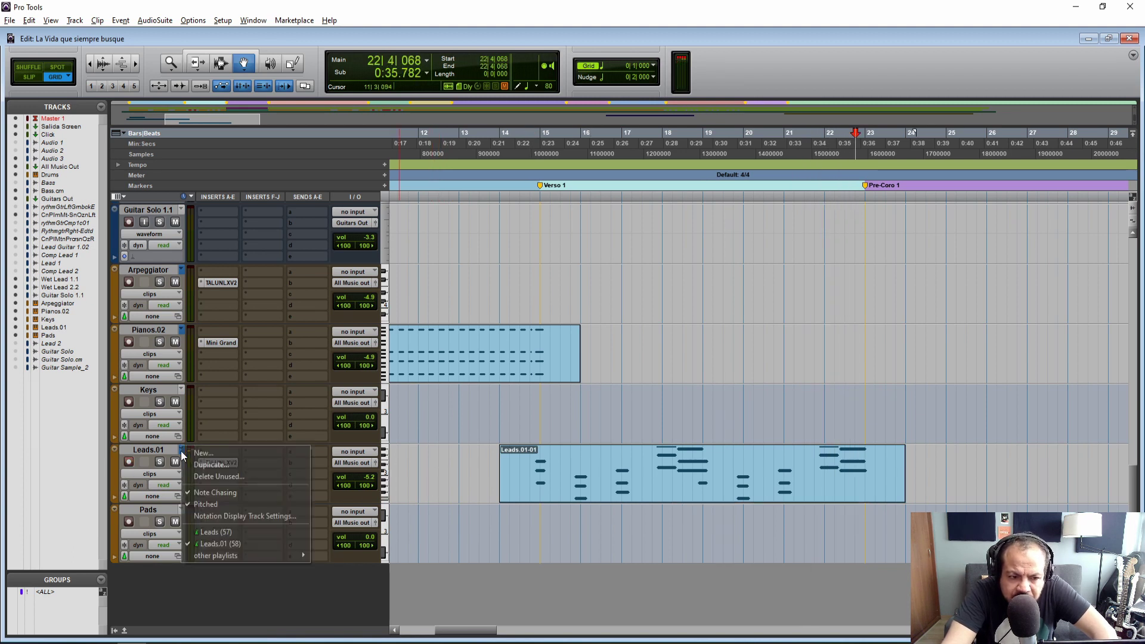
left_click(244, 530)
key("F7")
left_click(531, 465)
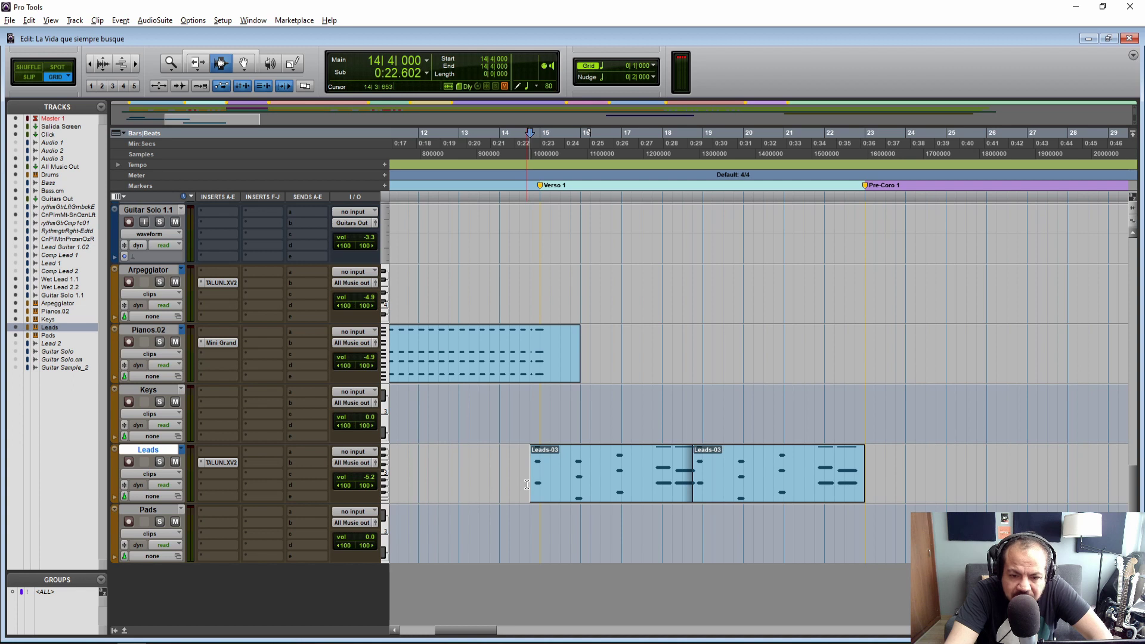
key("space")
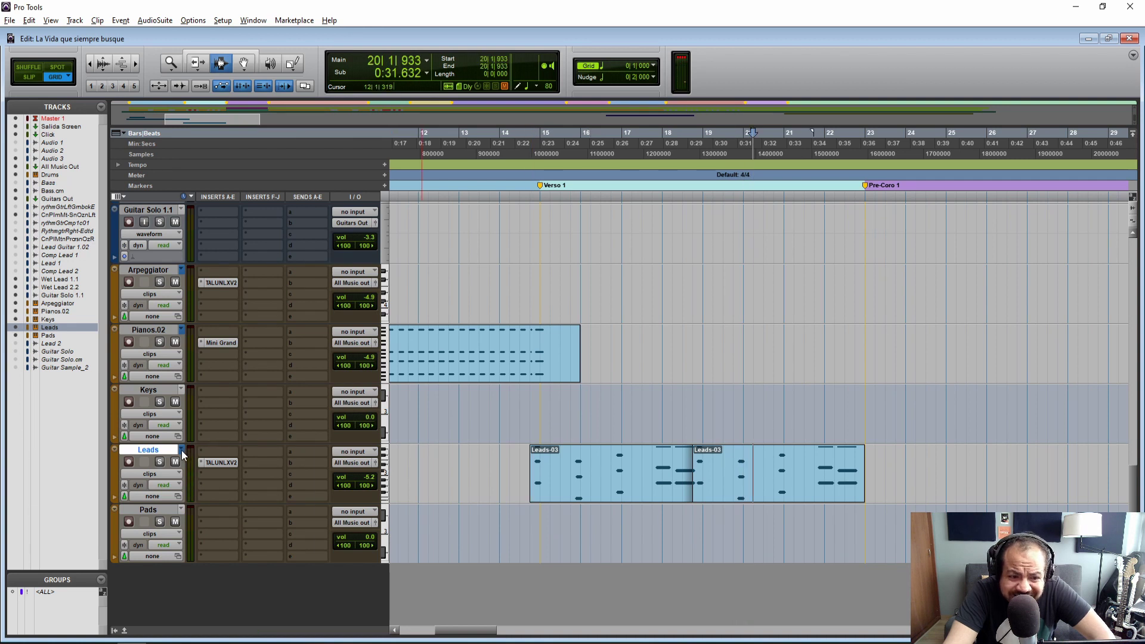
Switch the lead track to the Leads.01 playlist and play the alternative chords from 14|4|000.
left_click(181, 449)
left_click(217, 545)
left_click(530, 481)
key("space")
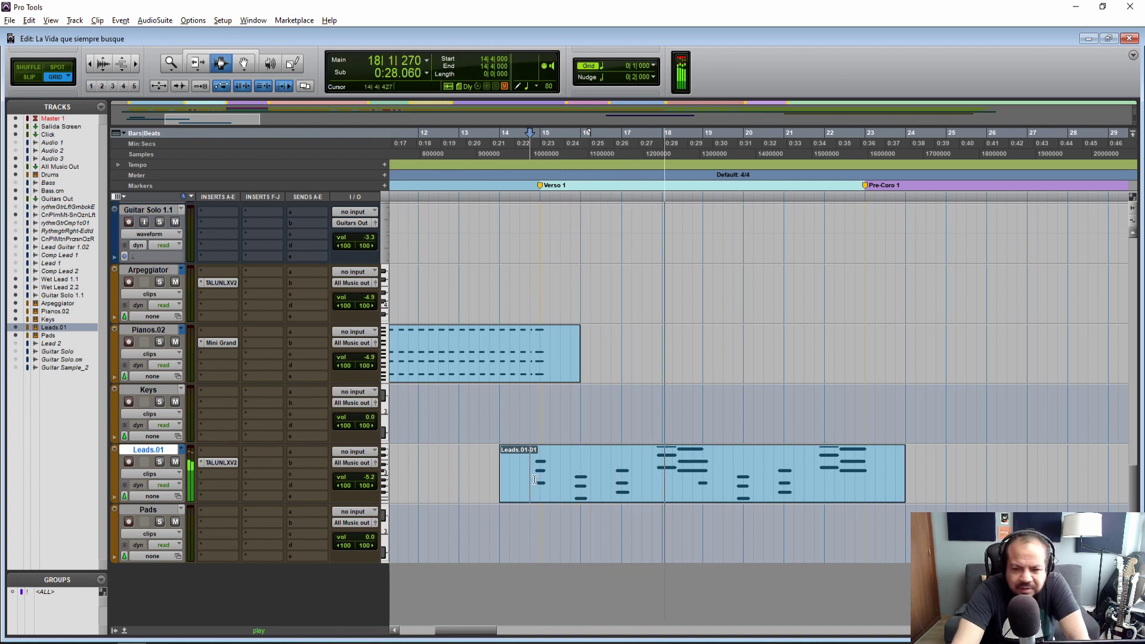
key("space")
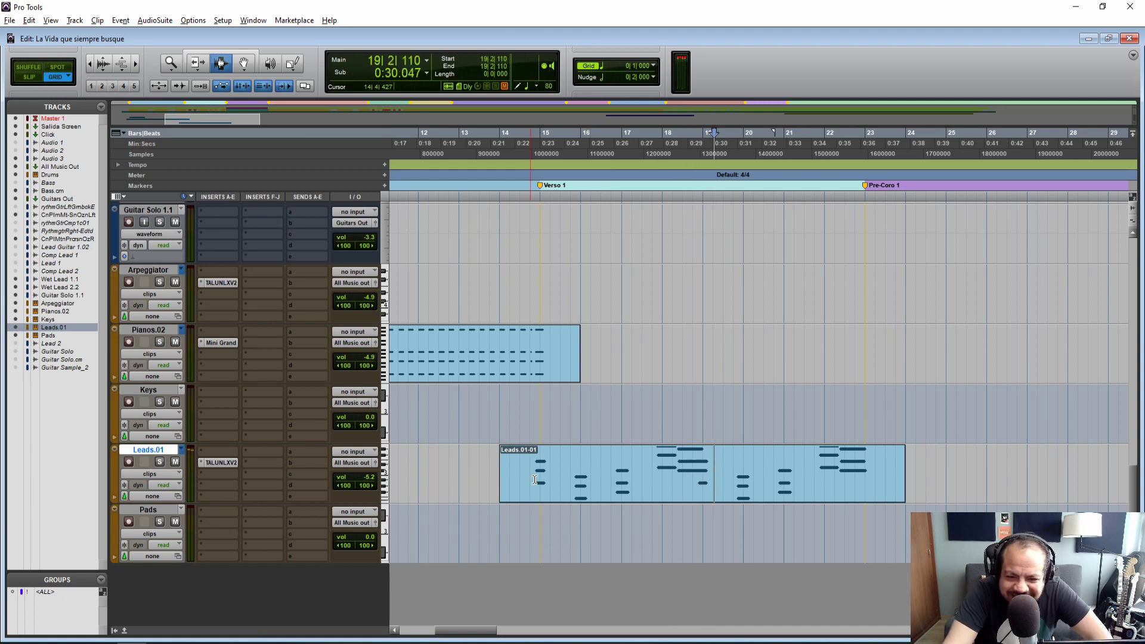
Return to the Leads playlist and audition its chords again from 14|4|000.
left_click(184, 450)
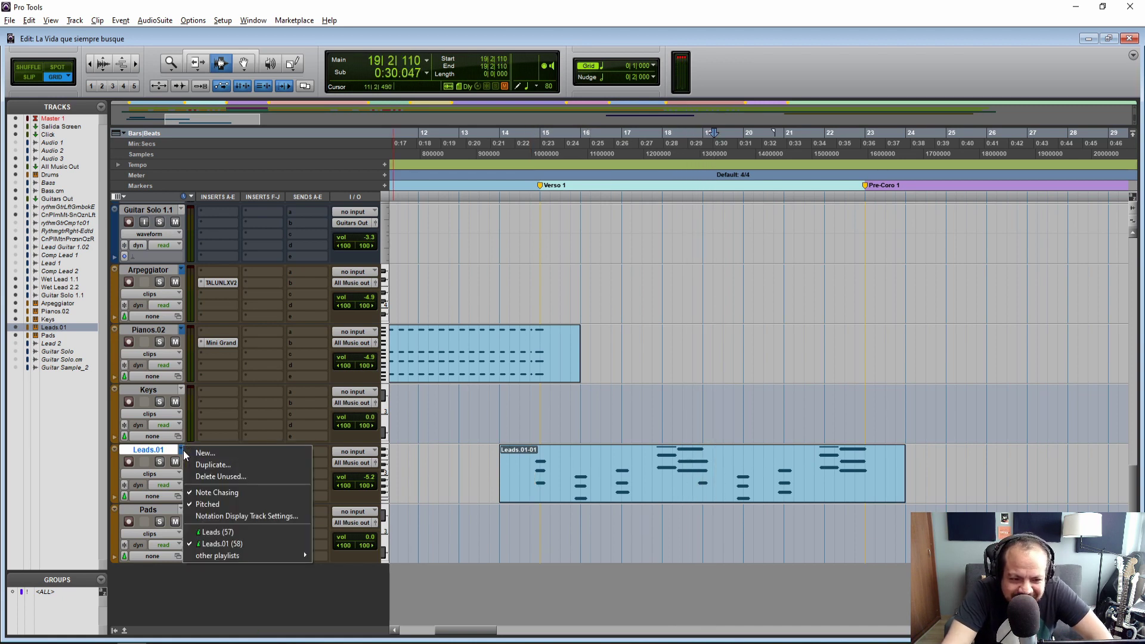
left_click(216, 531)
left_click(531, 471)
key("space")
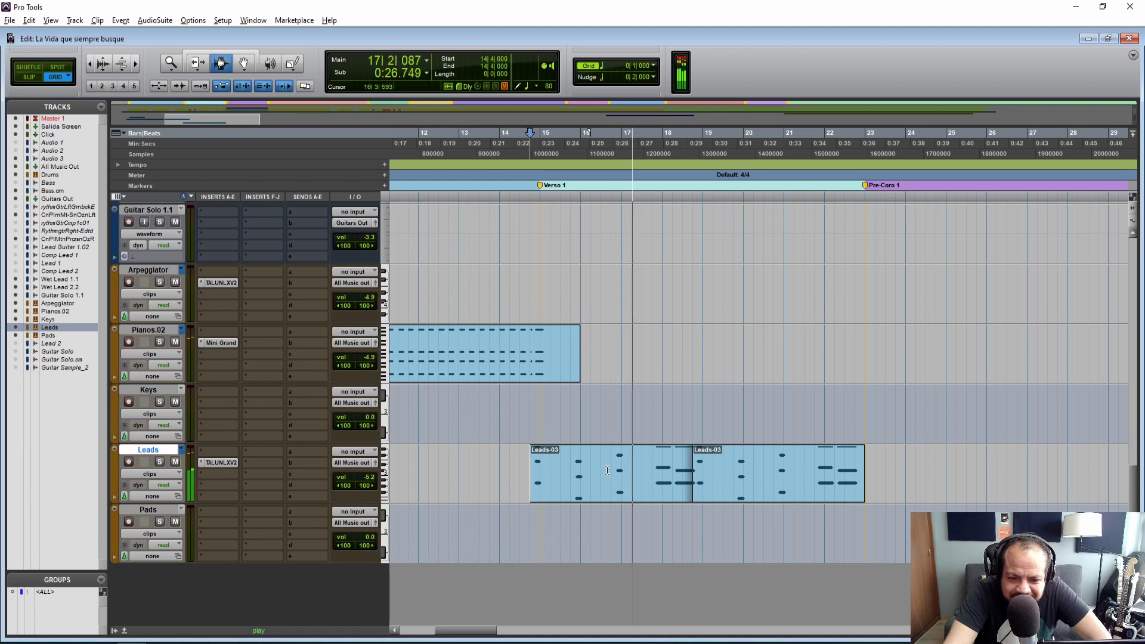
key("space")
Bring back the Leads.01 playlist and audition it once more from 14|4|000.
left_click(181, 450)
left_click(221, 543)
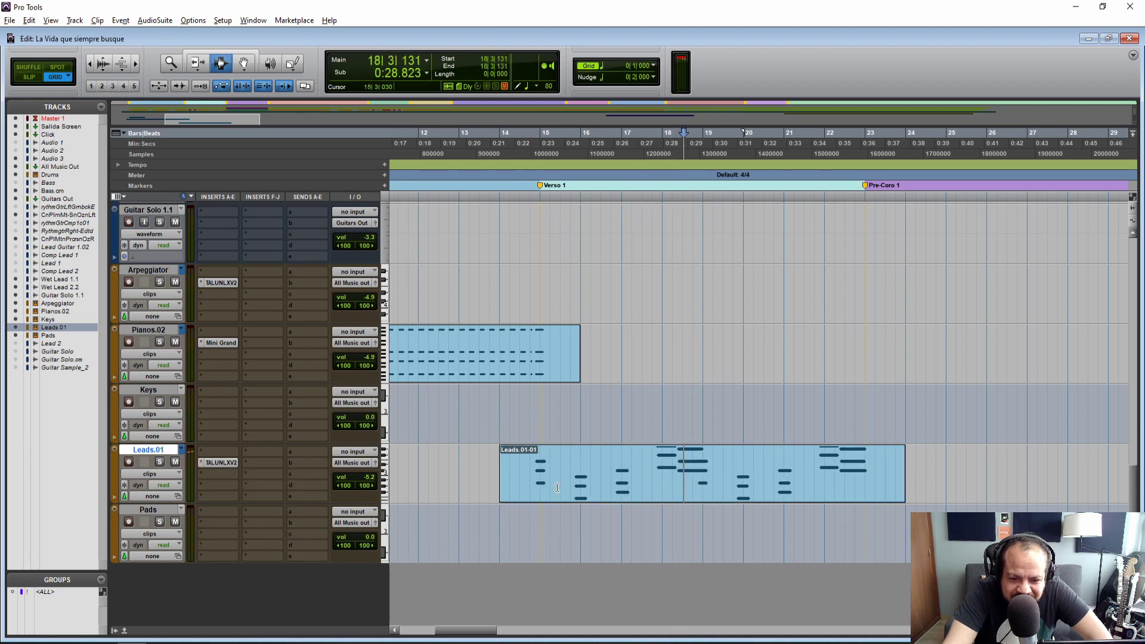
left_click(532, 475)
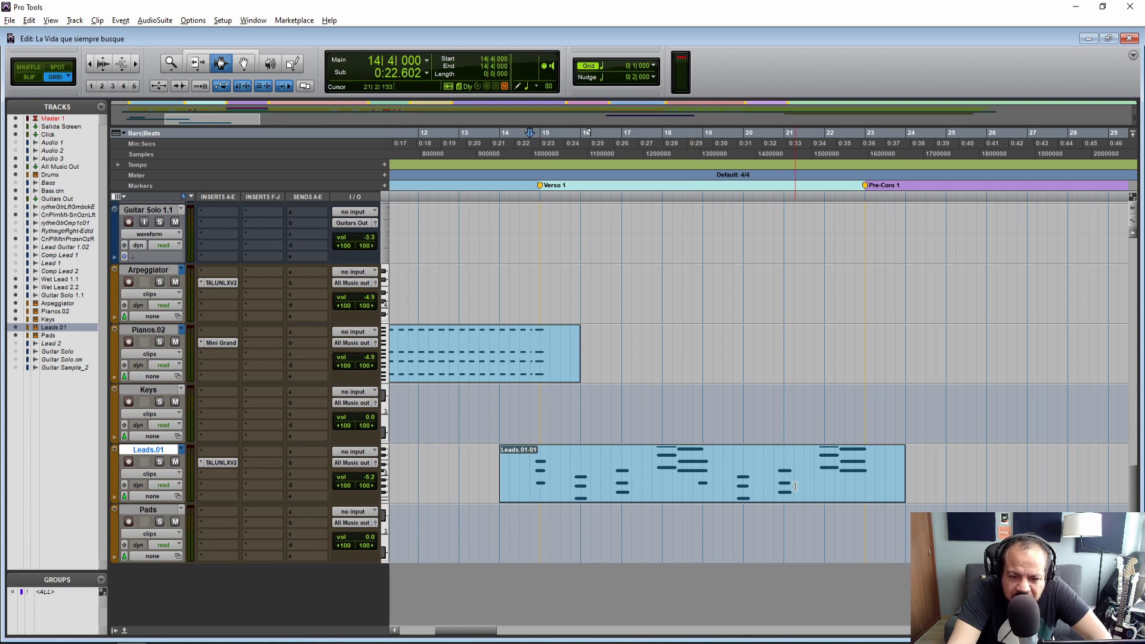
key("space")
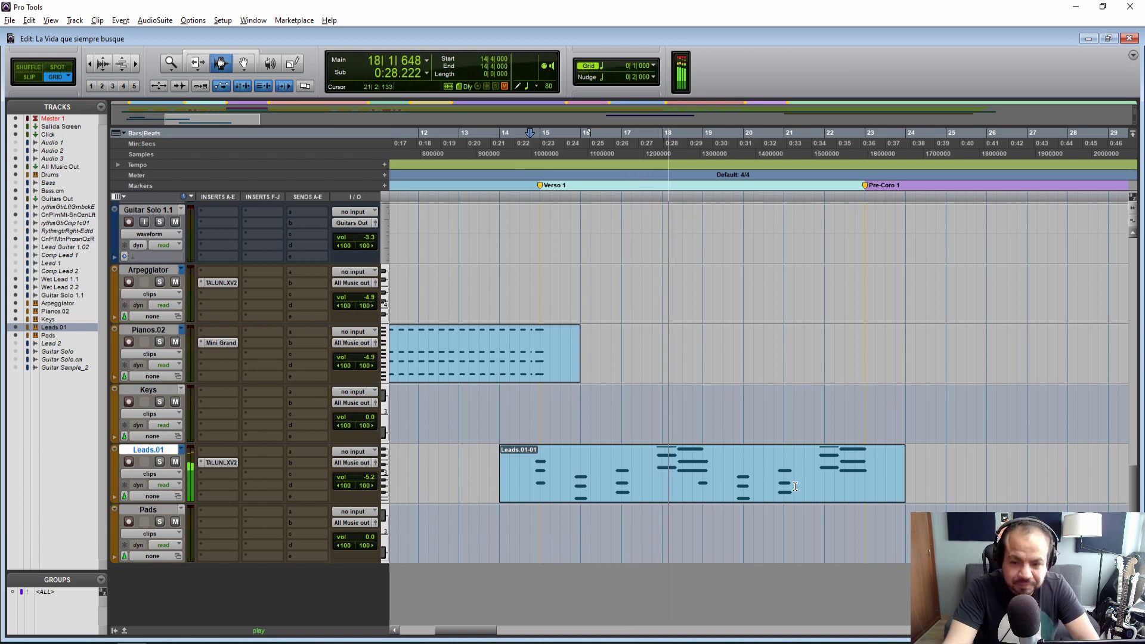
key("space")
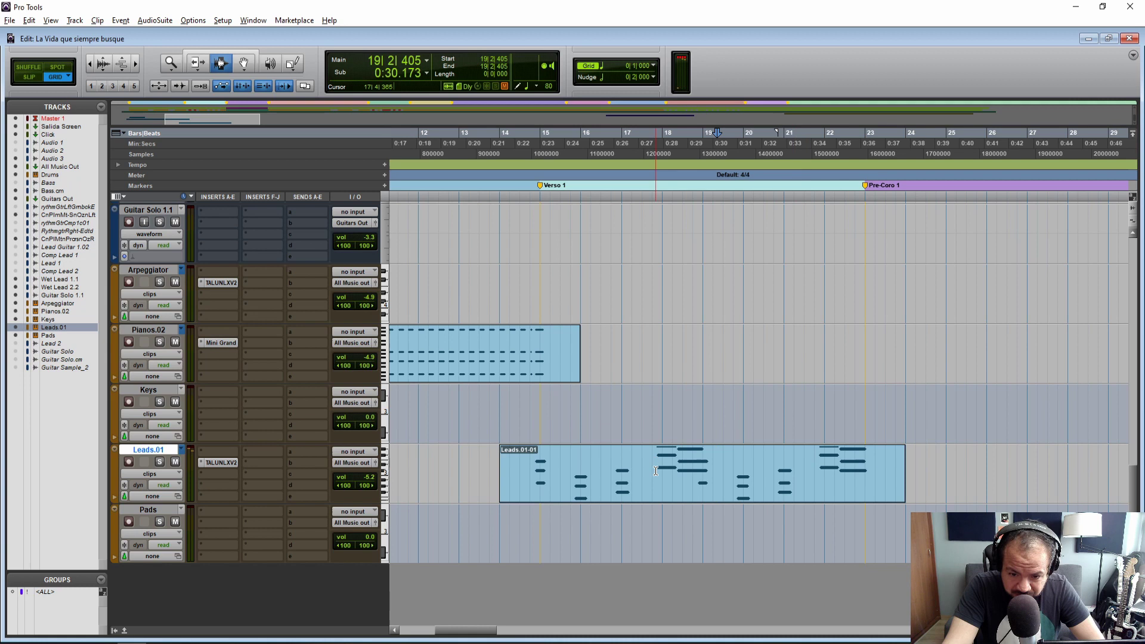
Trim the Leads.01 clip so it spans from 14|4|000 to 23|2|000.
left_click_drag(468, 631, 500, 632)
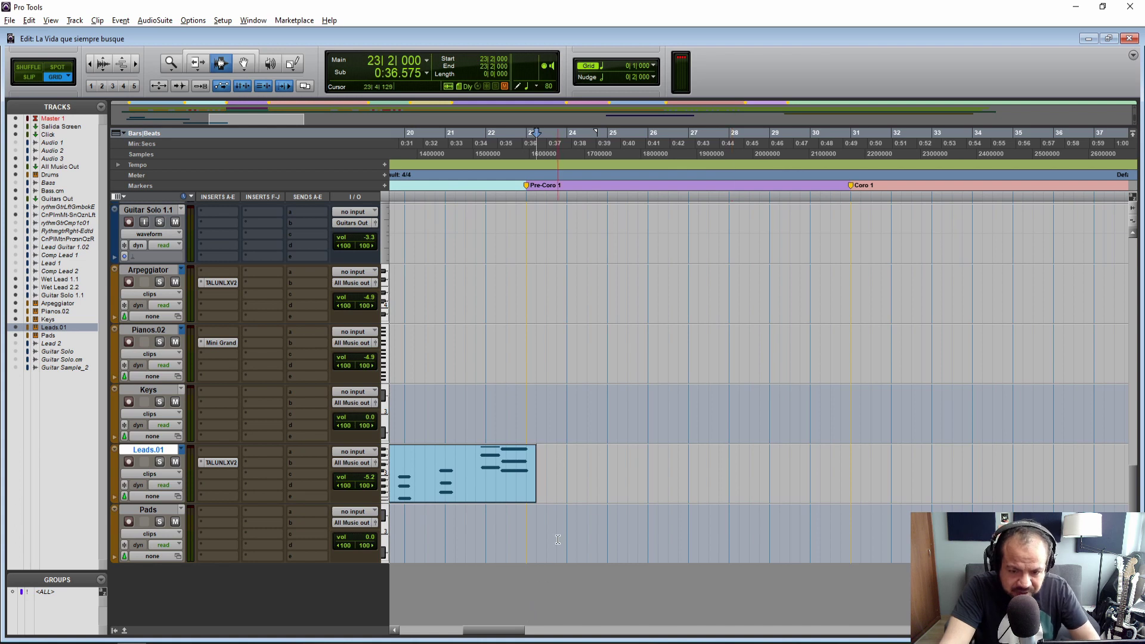
left_click(535, 421)
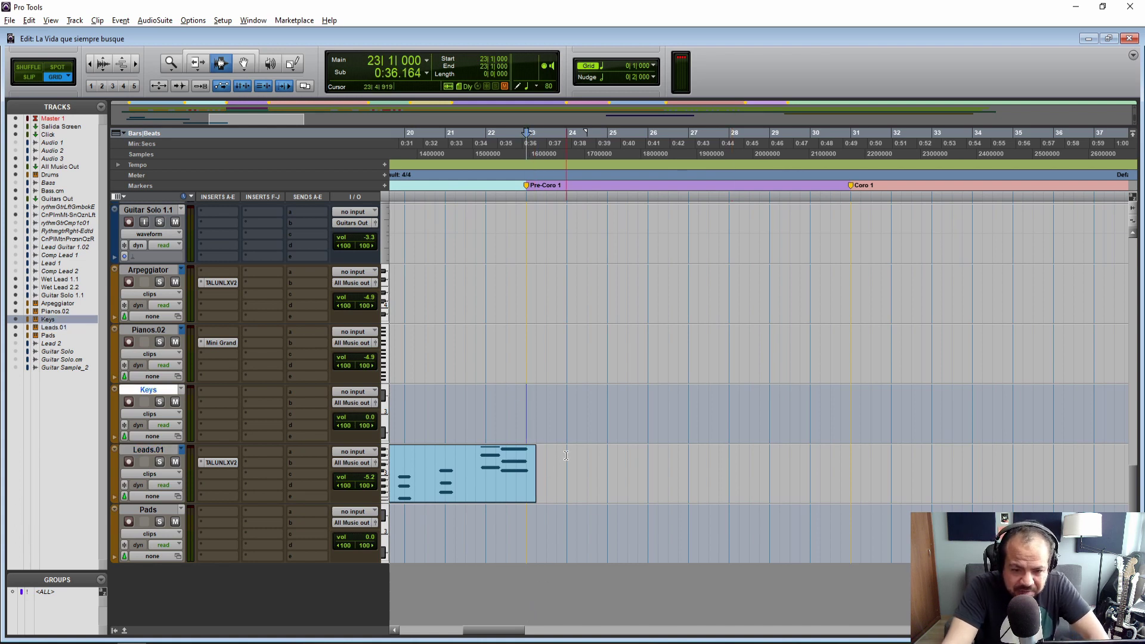
left_click_drag(505, 632, 449, 634)
Play the arrangement from 5|1|000, switching the piano track to the Pianos.01 playlist and finally to Pianos during playback.
left_click(467, 363)
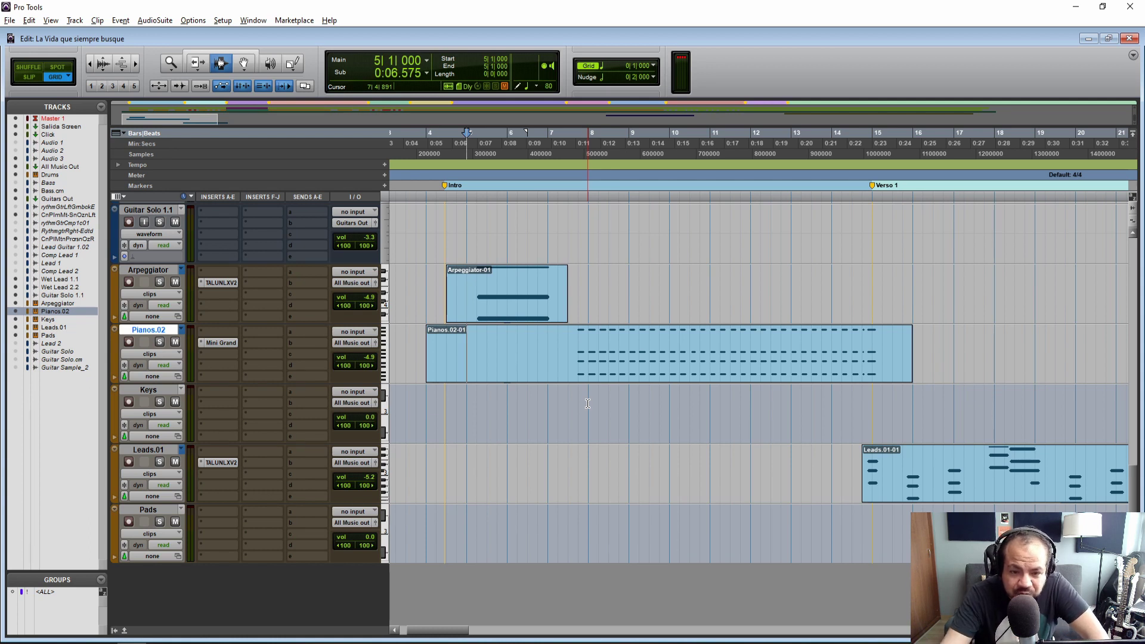
key("space")
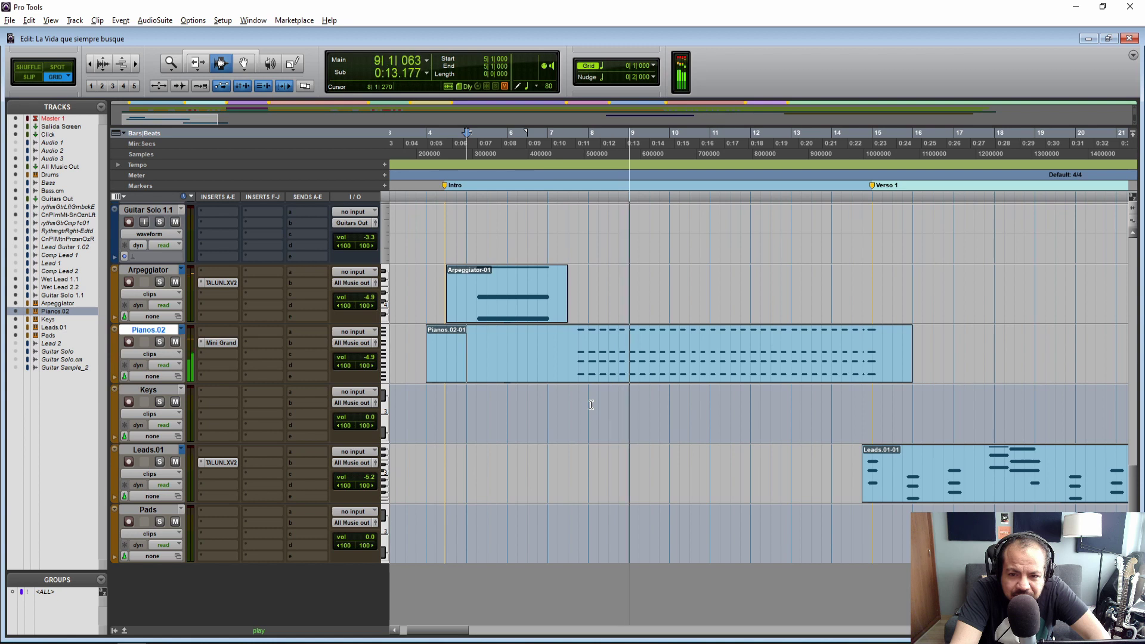
left_click(181, 330)
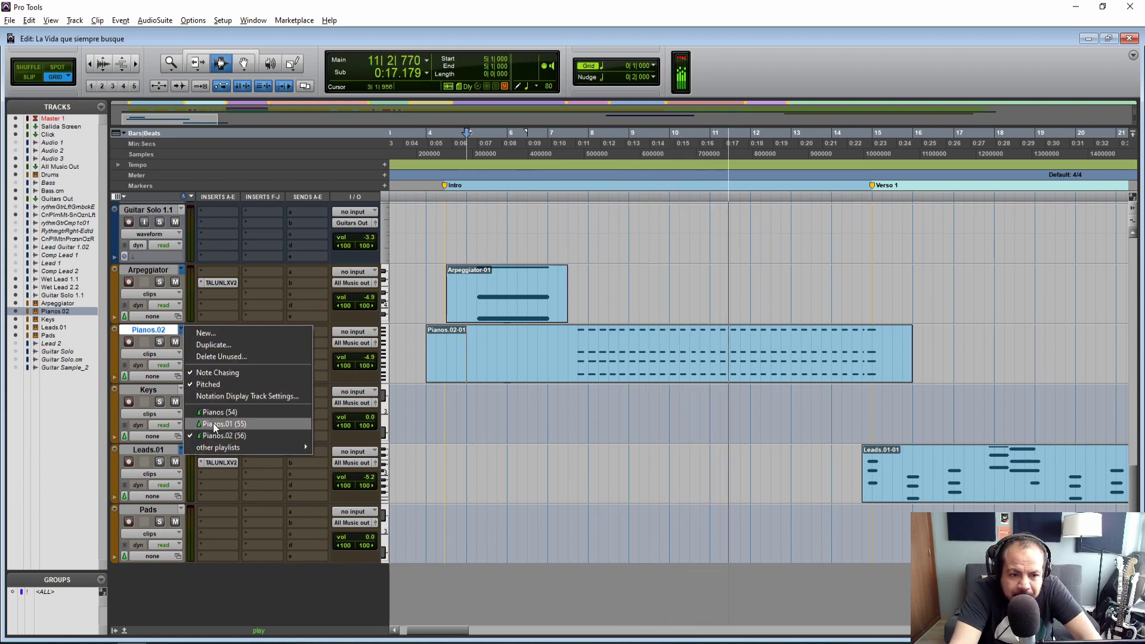
left_click(213, 423)
left_click(181, 330)
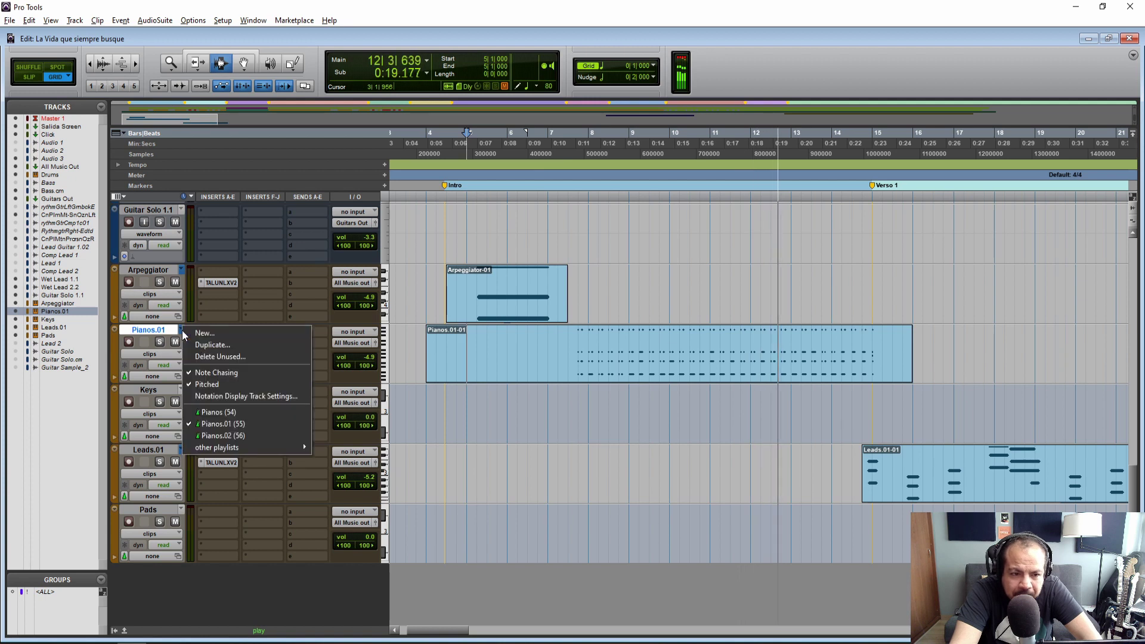
left_click(221, 419)
left_click(181, 331)
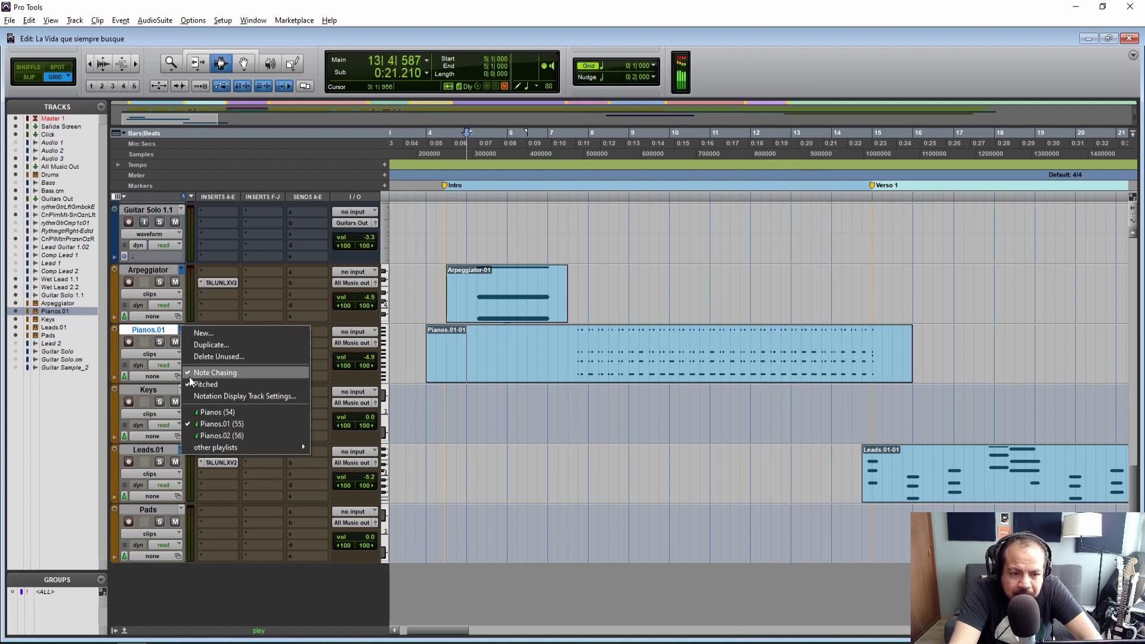
left_click(215, 412)
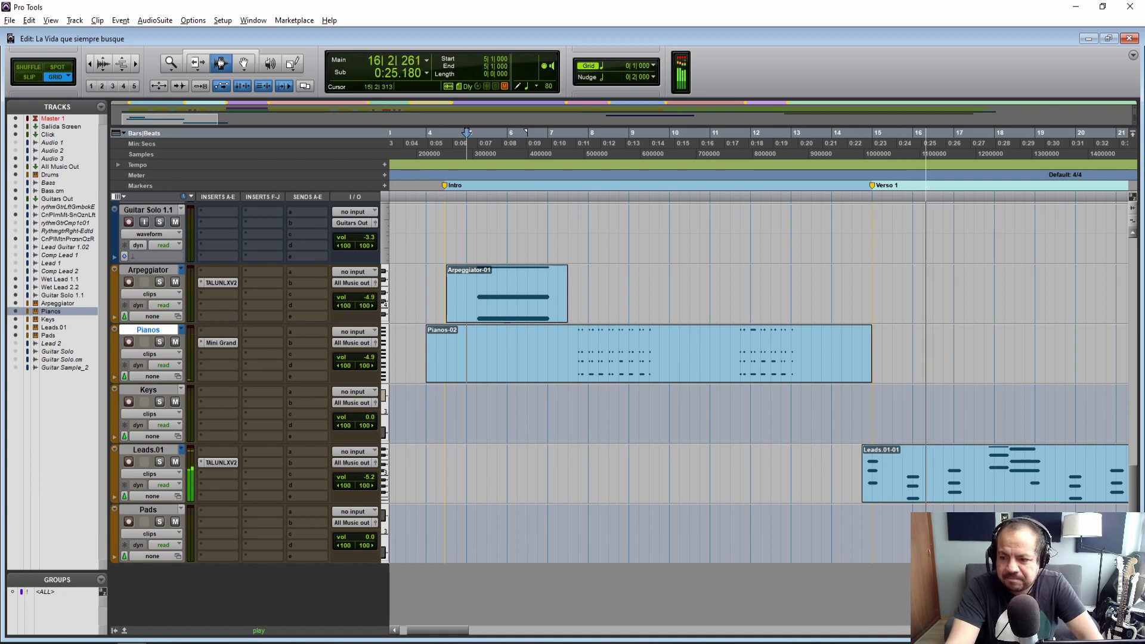
key("ctrl+bracketleft")
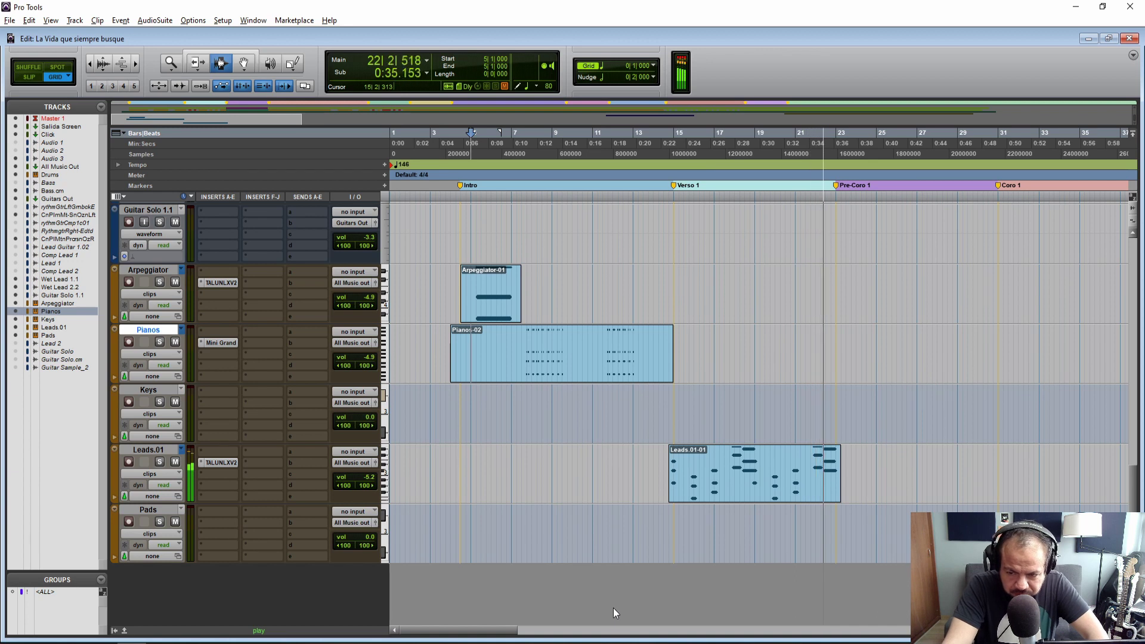
key("space")
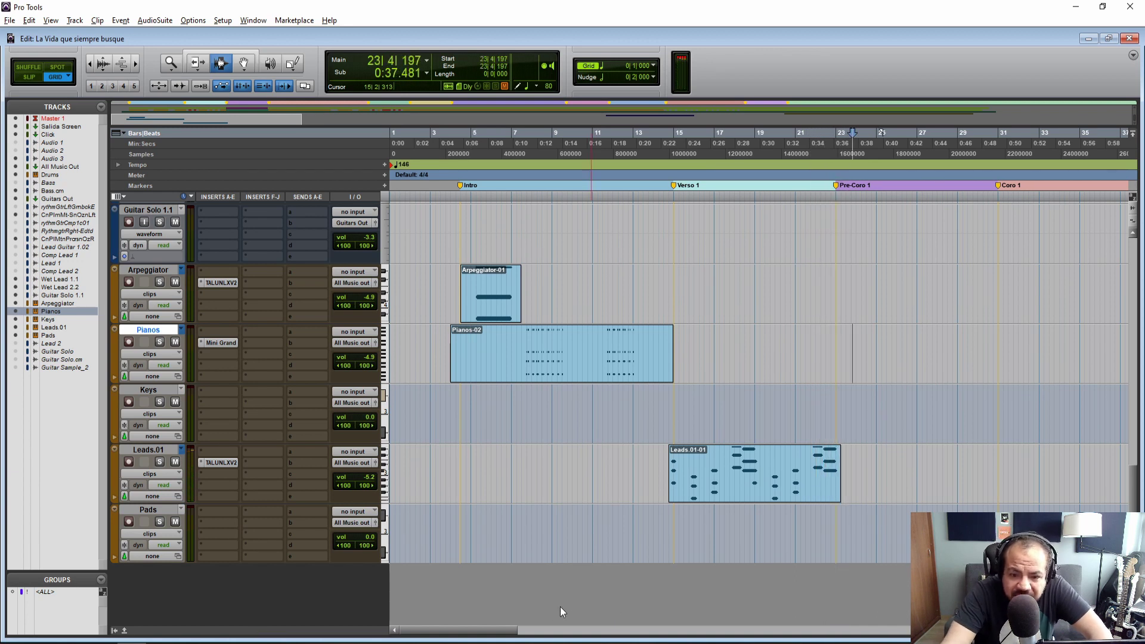
Place the insertion point at 22|2|000 on Keys and copy the TALUNLXV2 instrument from Leads.01 to the Keys track.
left_click_drag(501, 631, 546, 631)
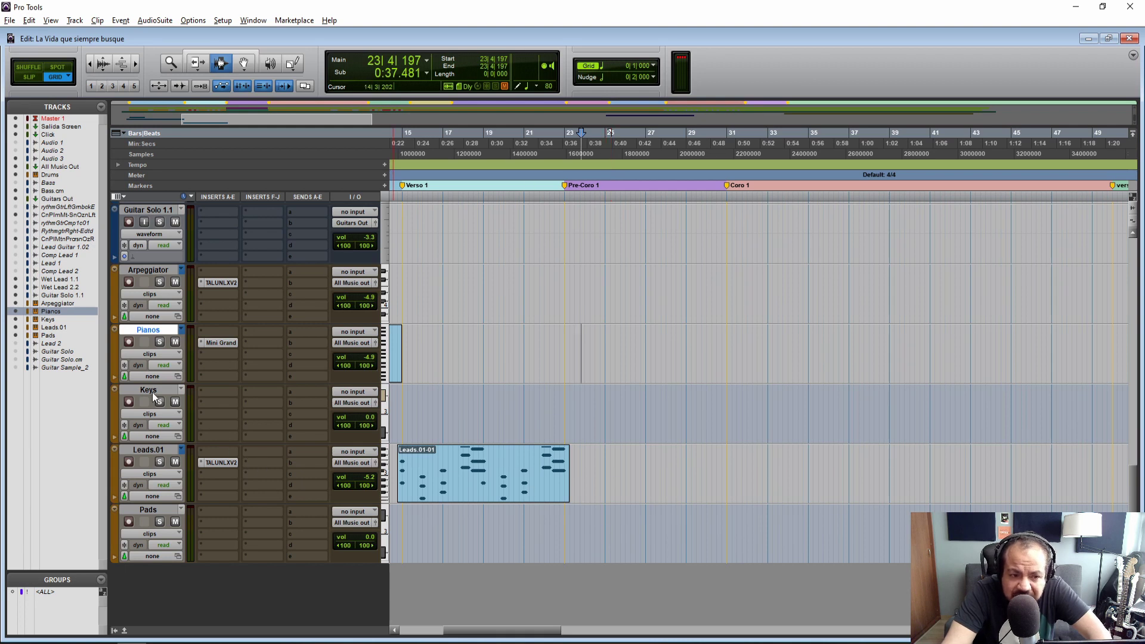
left_click(551, 406)
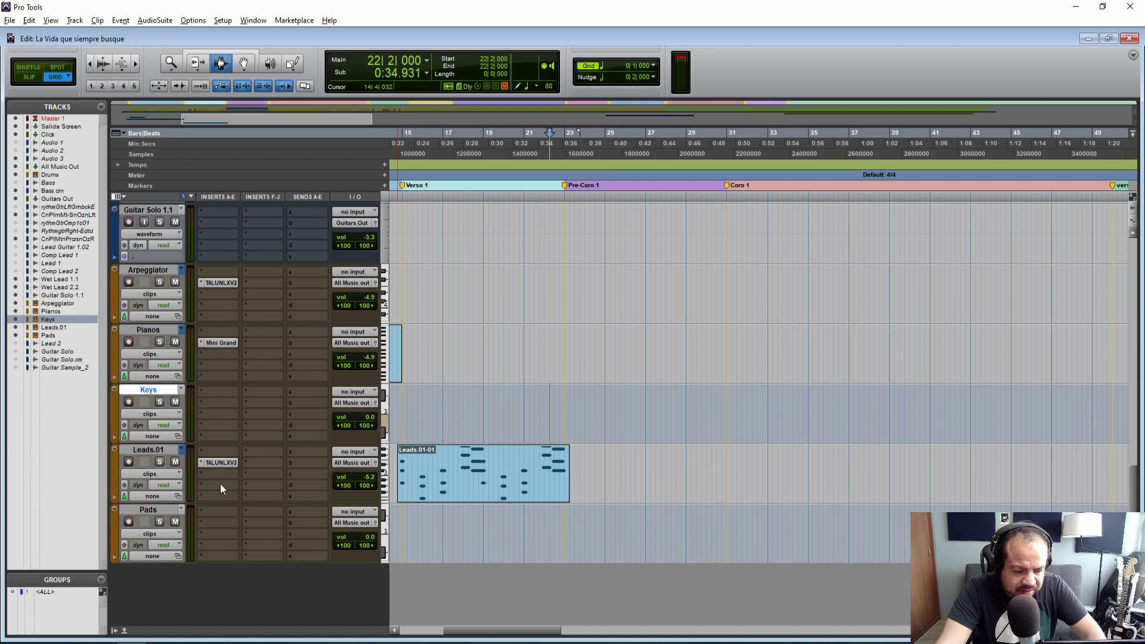
left_click_drag(222, 461, 223, 401)
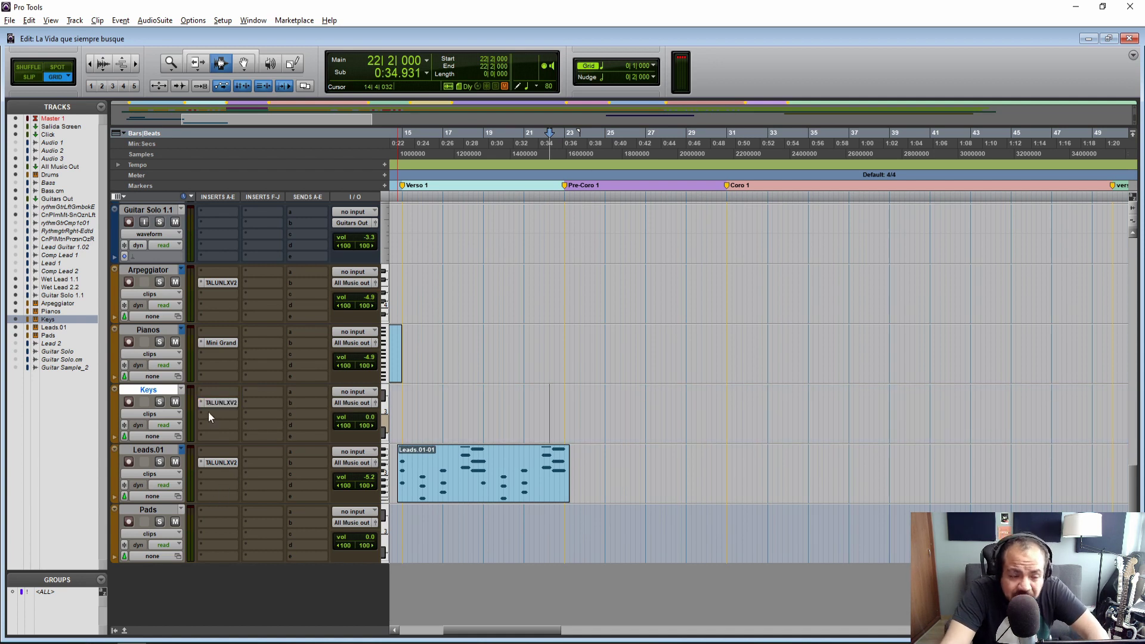
Switch to the Sonidos 80s Disco 2 document in Google Docs and consult its PIANO ELÉCTRICO sound list.
mouse_move(102, 643)
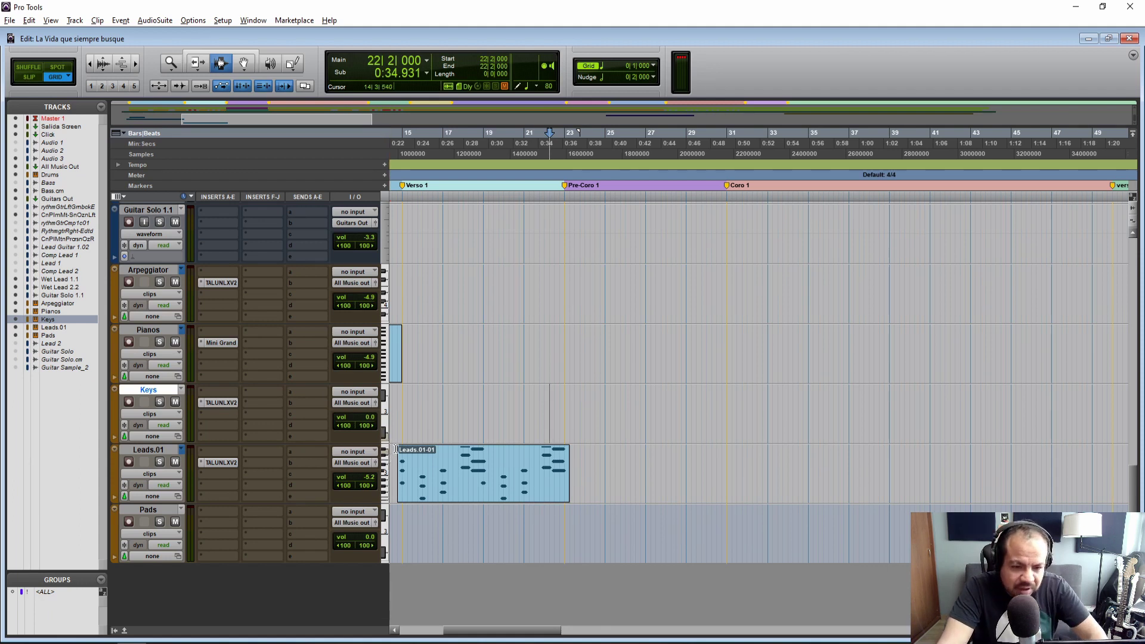
mouse_move(517, 636)
left_mouse_down()
mouse_move(502, 634)
mouse_move(515, 634)
left_mouse_up()
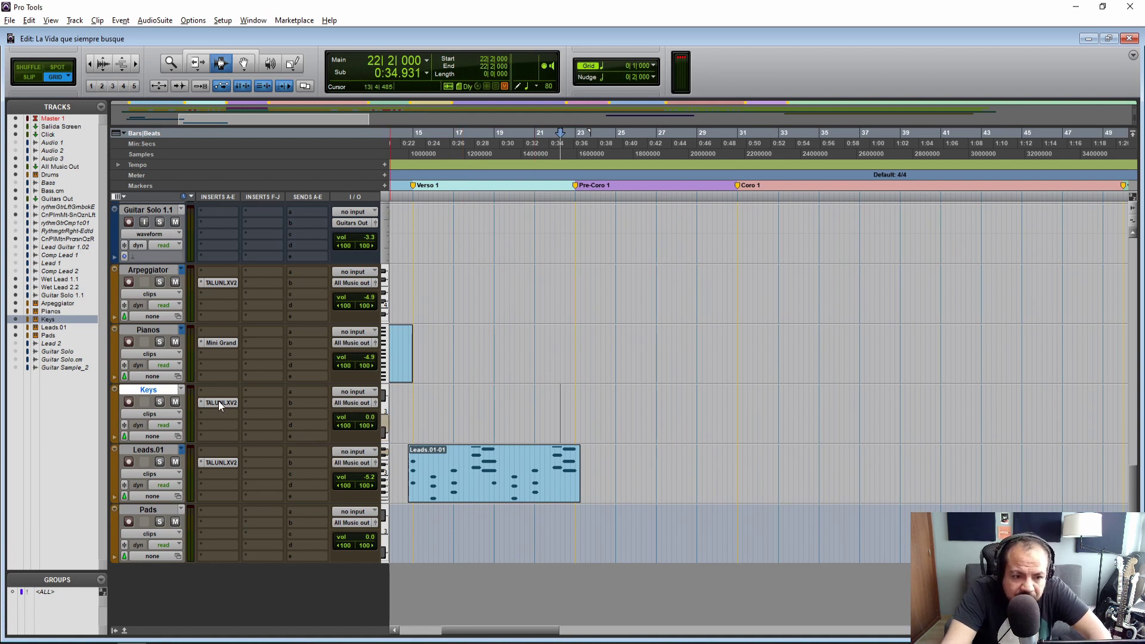
key("alt+Tab")
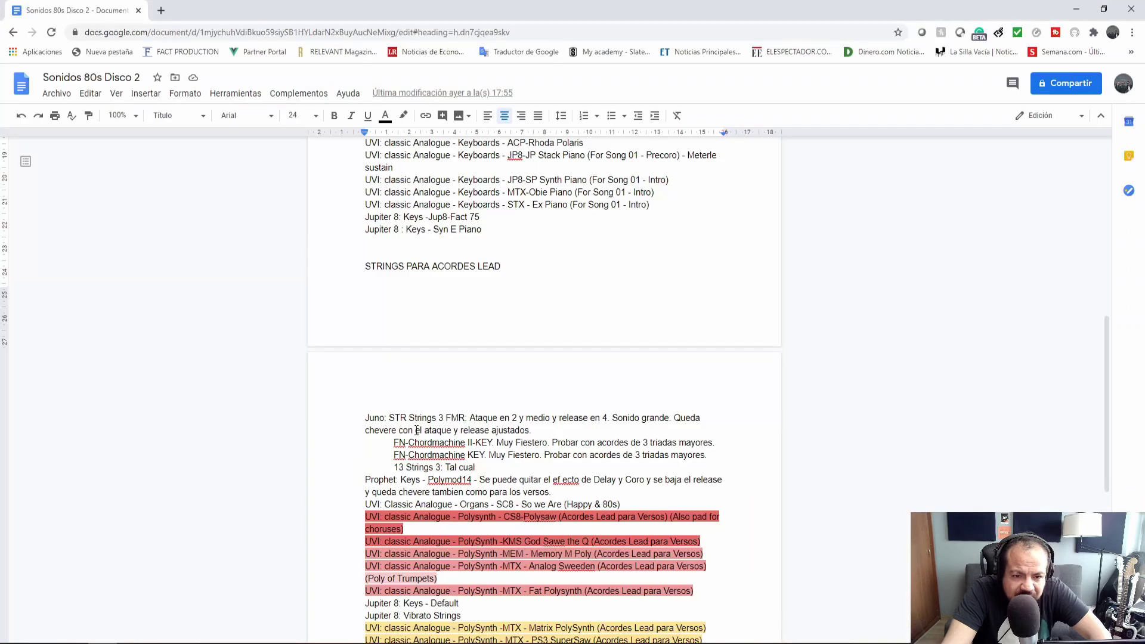
scroll(728, 378, "up", 2)
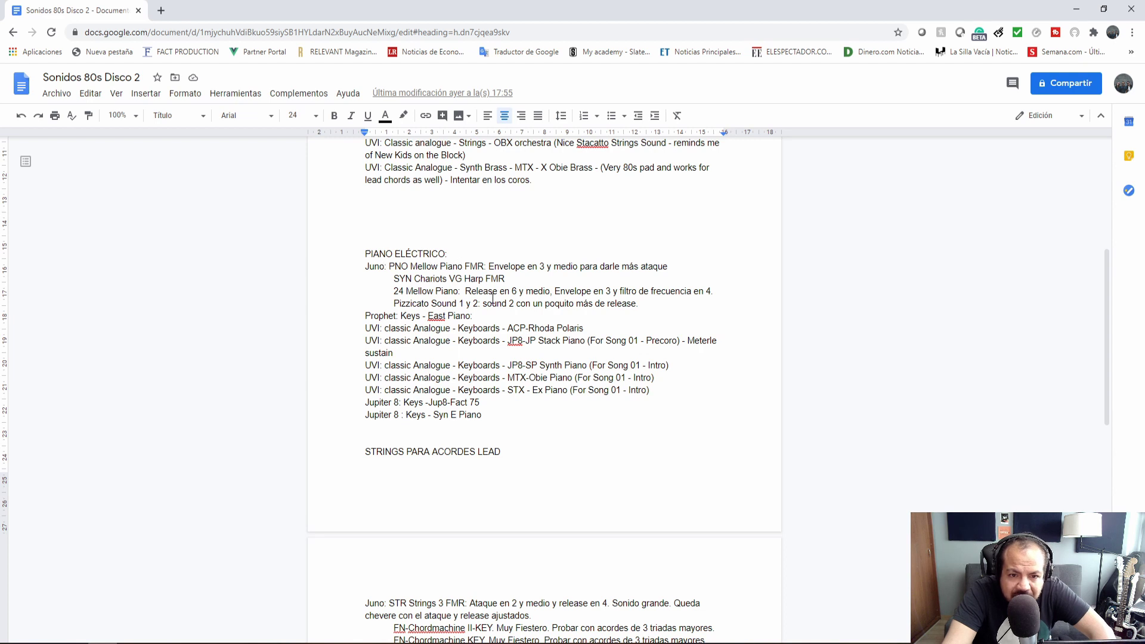
key("alt+Tab")
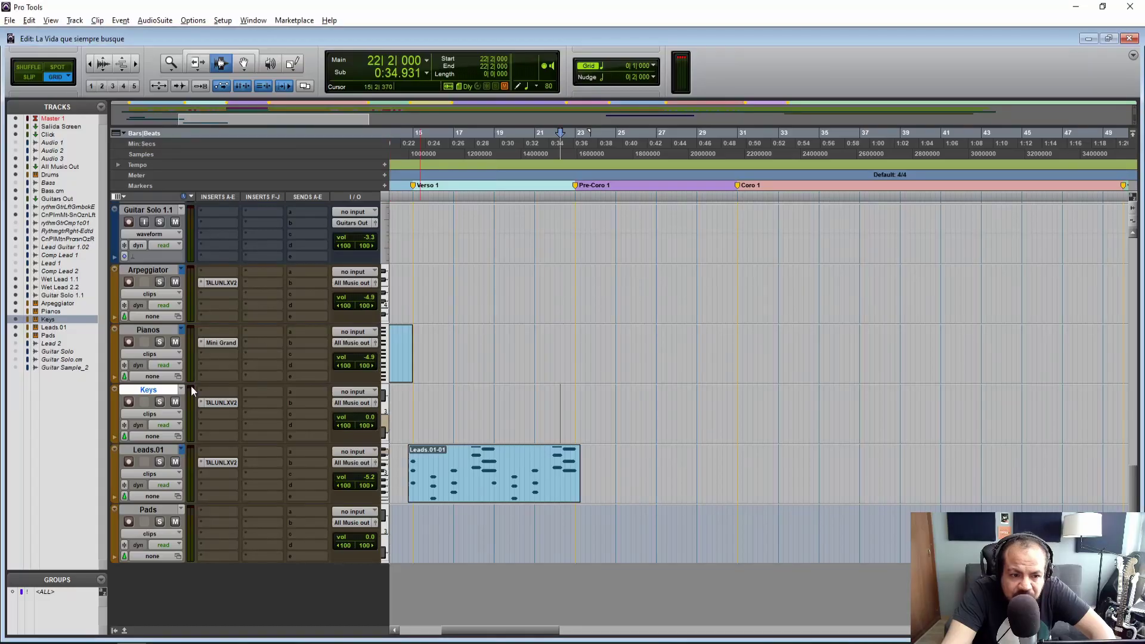
Load the PNO Mellow Piano FMR preset from the FMR Presets Bank into the Keys track's TAL U-No-LX.
left_click(224, 403)
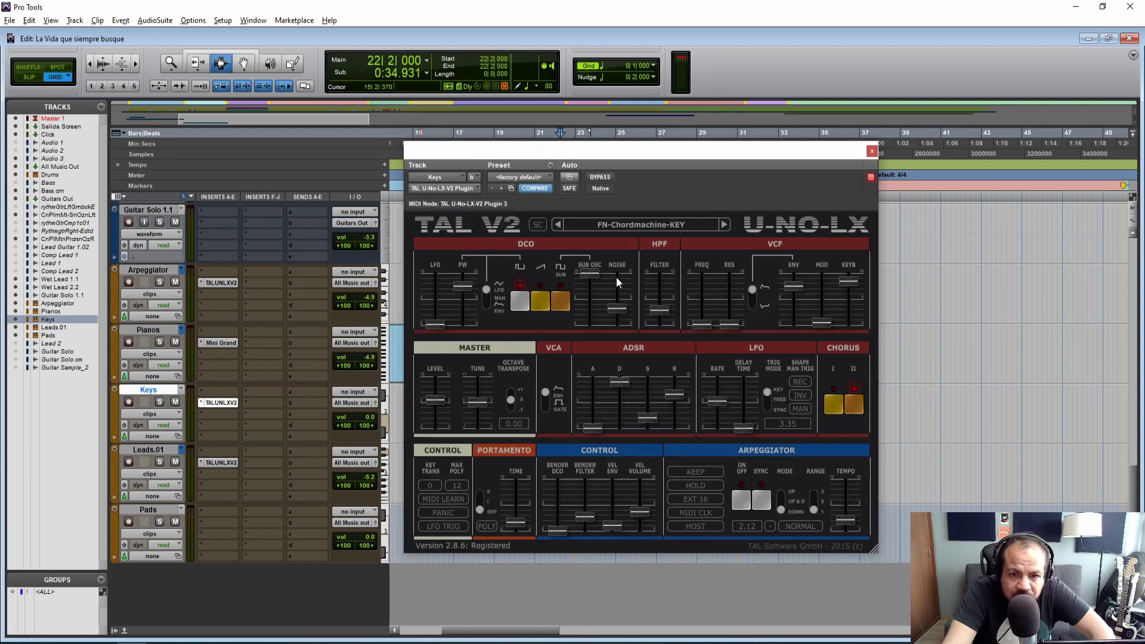
left_click(675, 227)
mouse_move(645, 366)
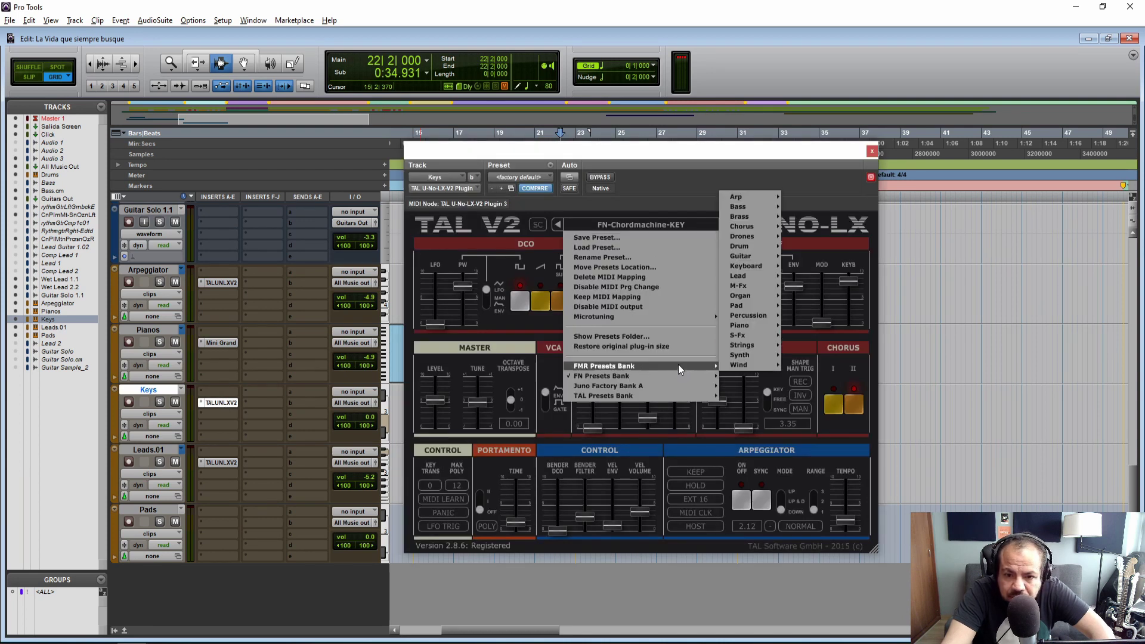
mouse_move(751, 326)
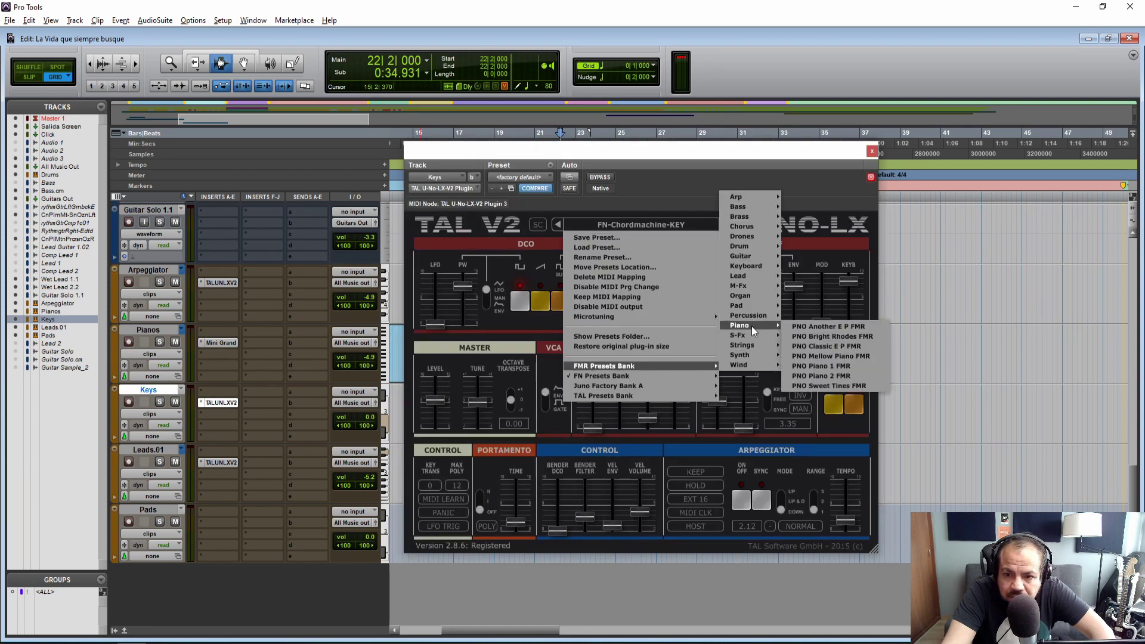
left_click(840, 355)
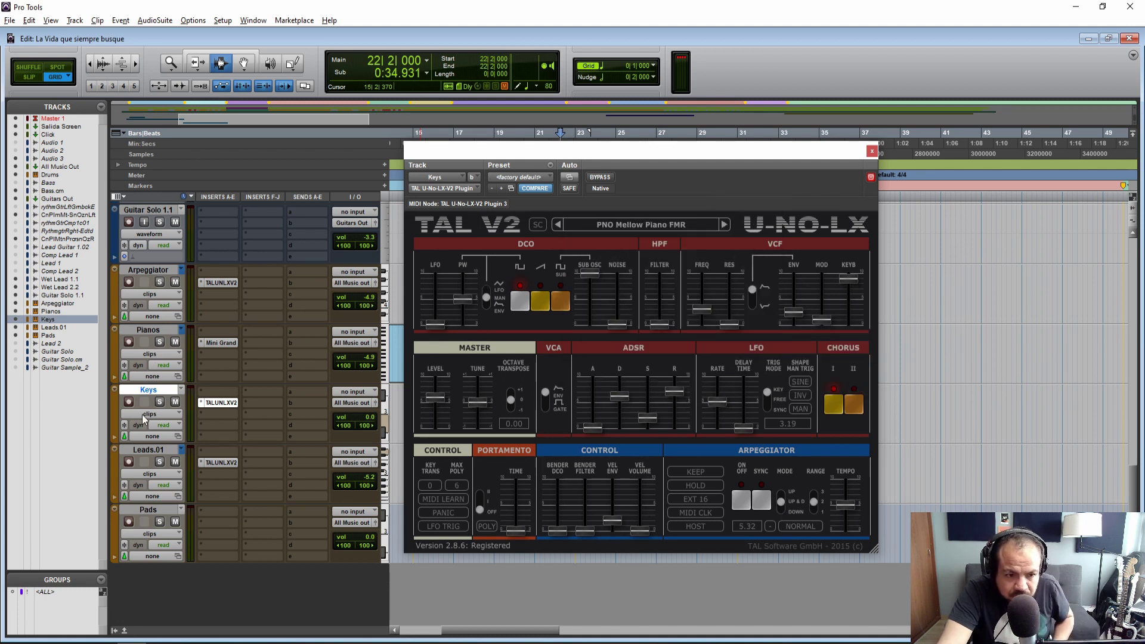
Record-enable Keys and raise the piano preset's VCF envelope slightly, following the Mellow Piano note in the sounds document.
left_click(129, 402)
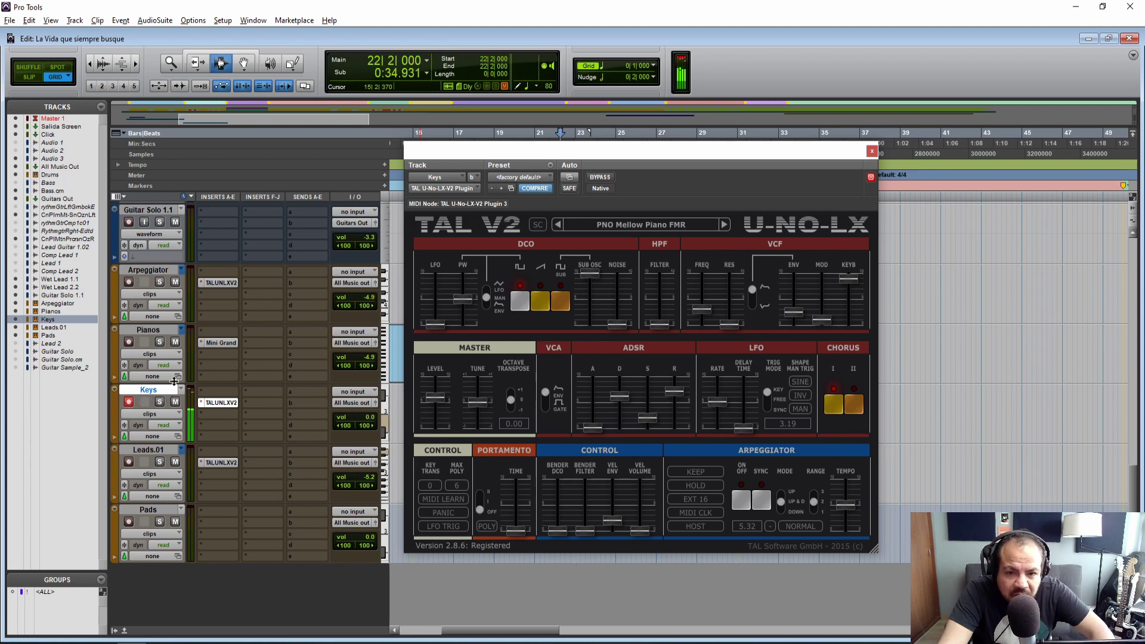
key("alt+Tab")
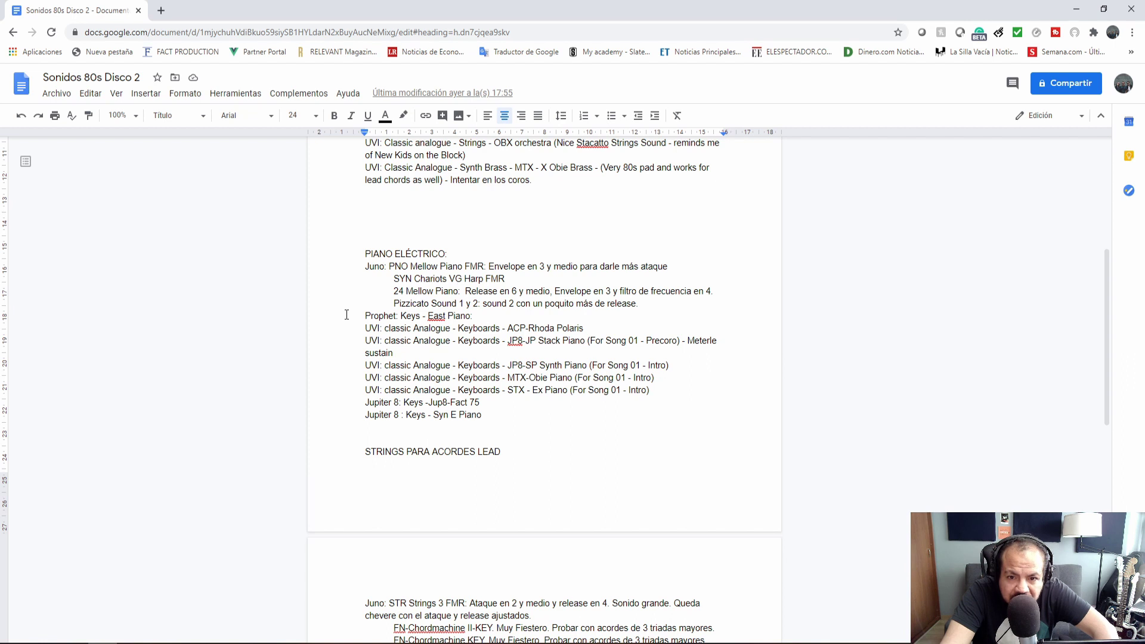
key("alt+Tab")
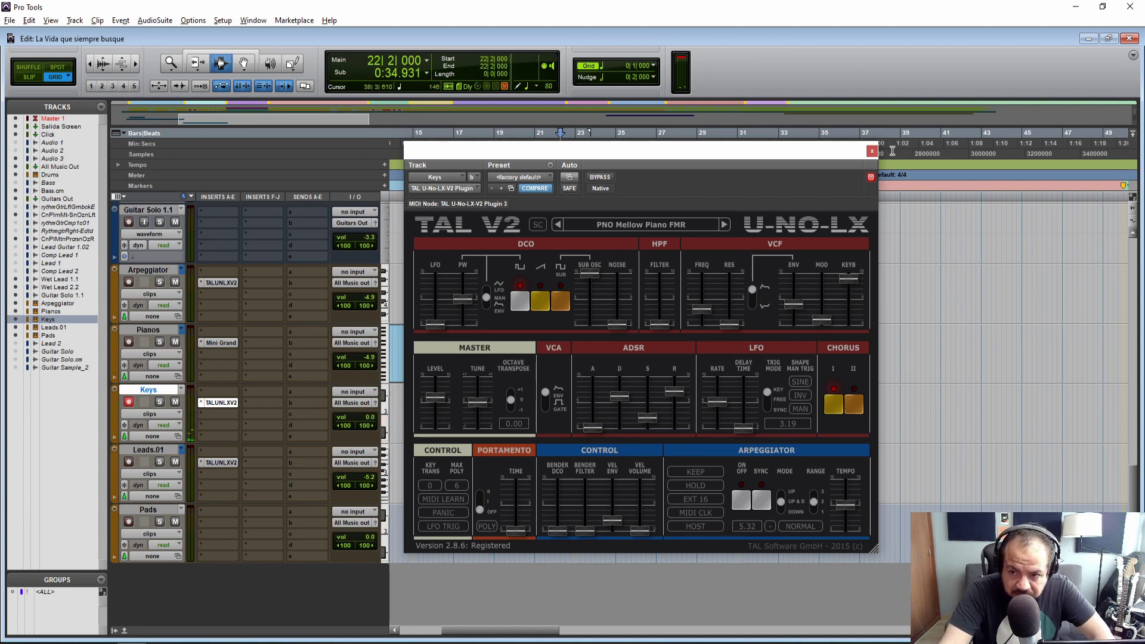
left_click(871, 151)
Play the arrangement from 21|1|000 into the pre-chorus to rehearse the Keys part.
left_click(544, 410)
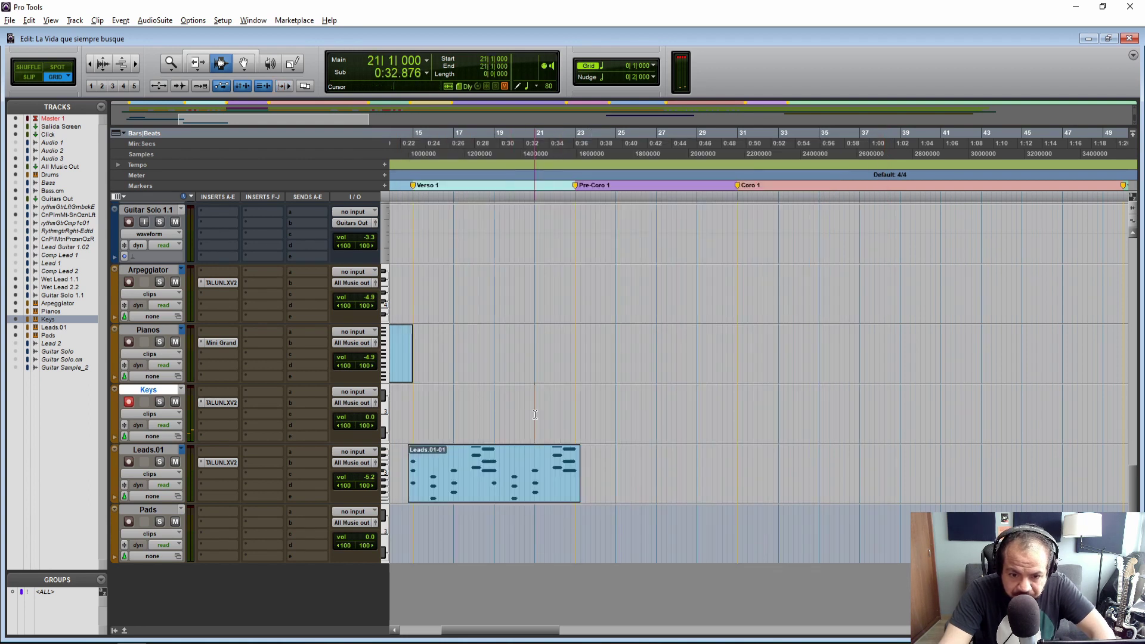
key("space")
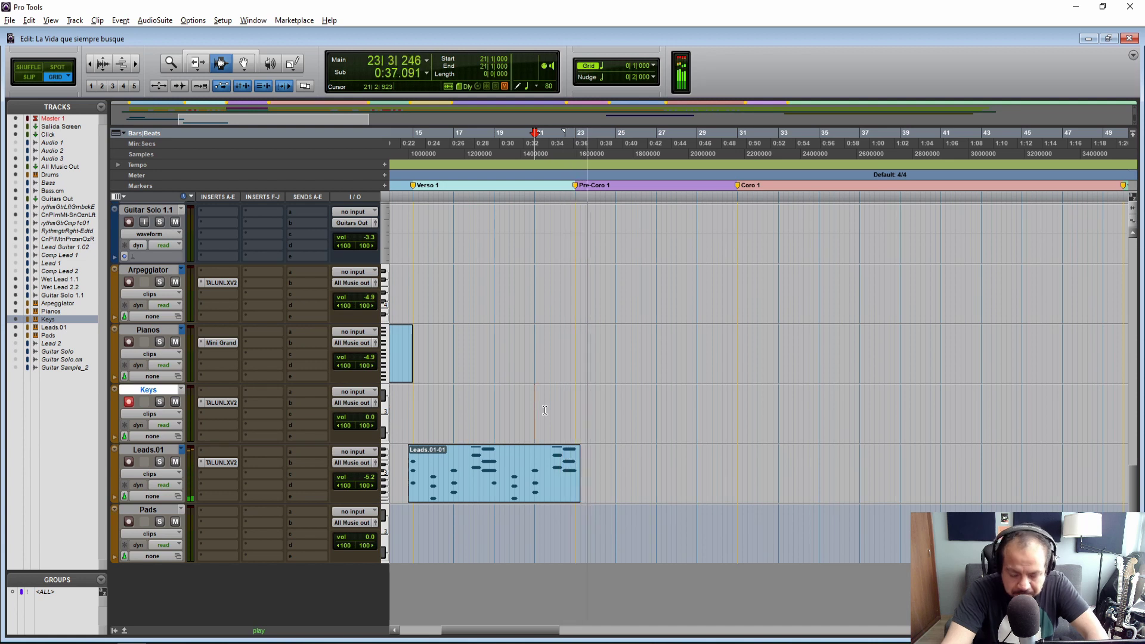
key("shift+r")
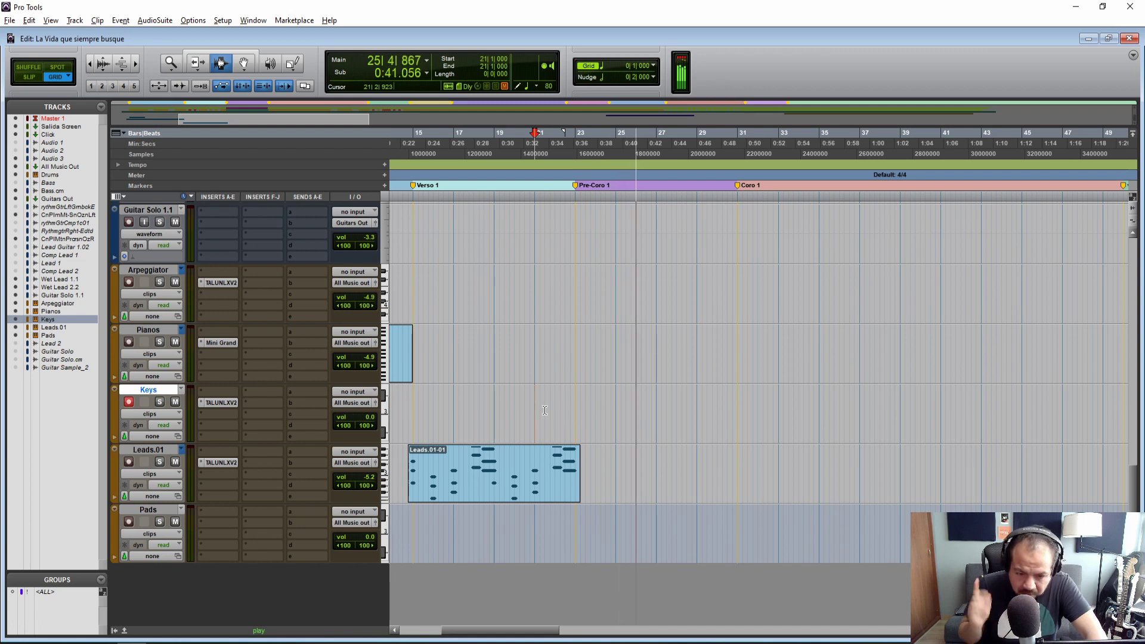
key("space")
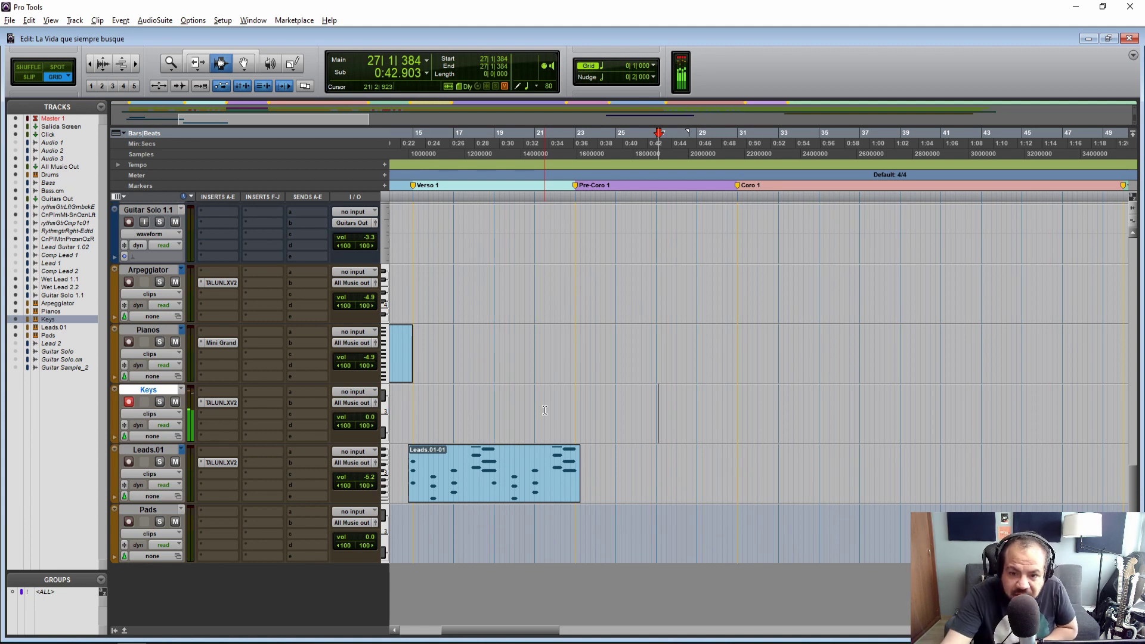
Record a MIDI take on Keys from 25|1|000 to 29|2|600 and disarm the track.
left_click(614, 411)
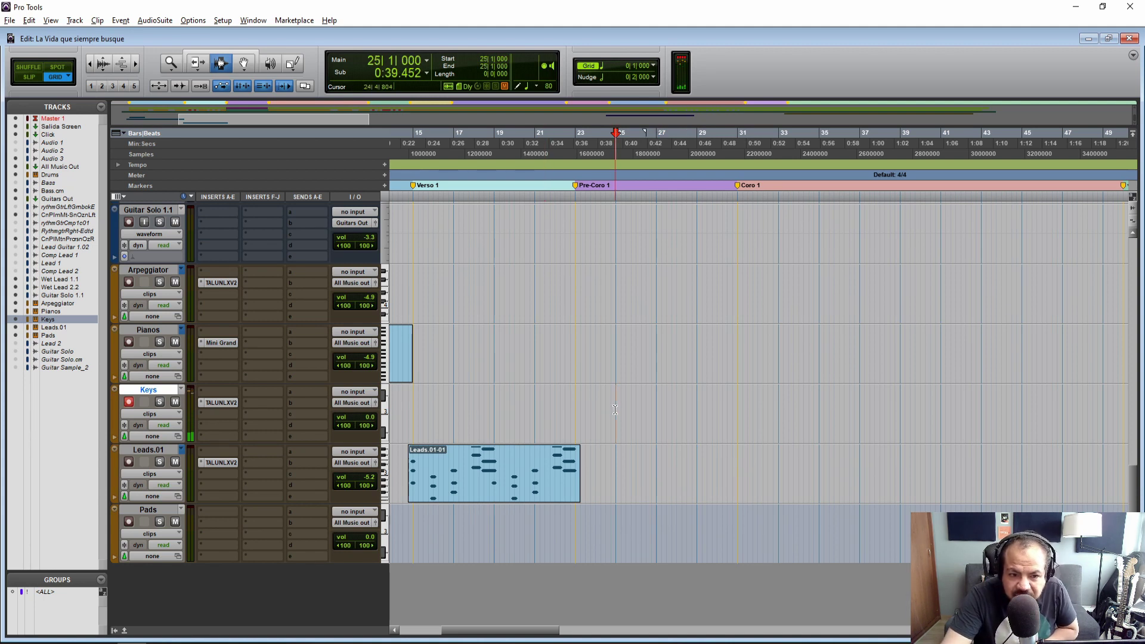
key("ctrl+space")
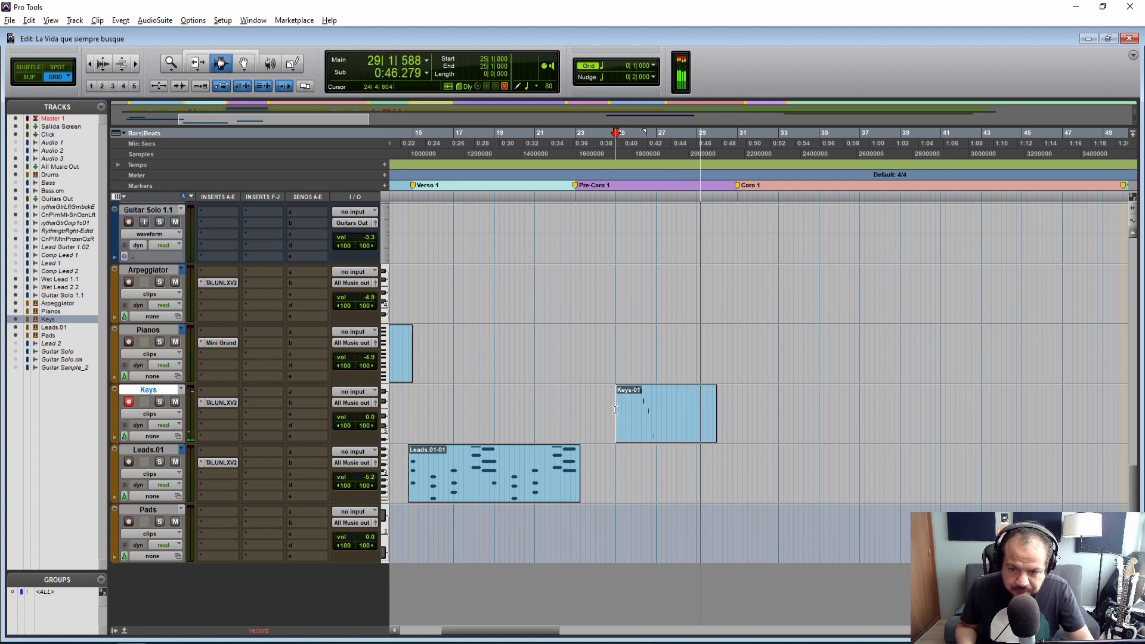
key("space")
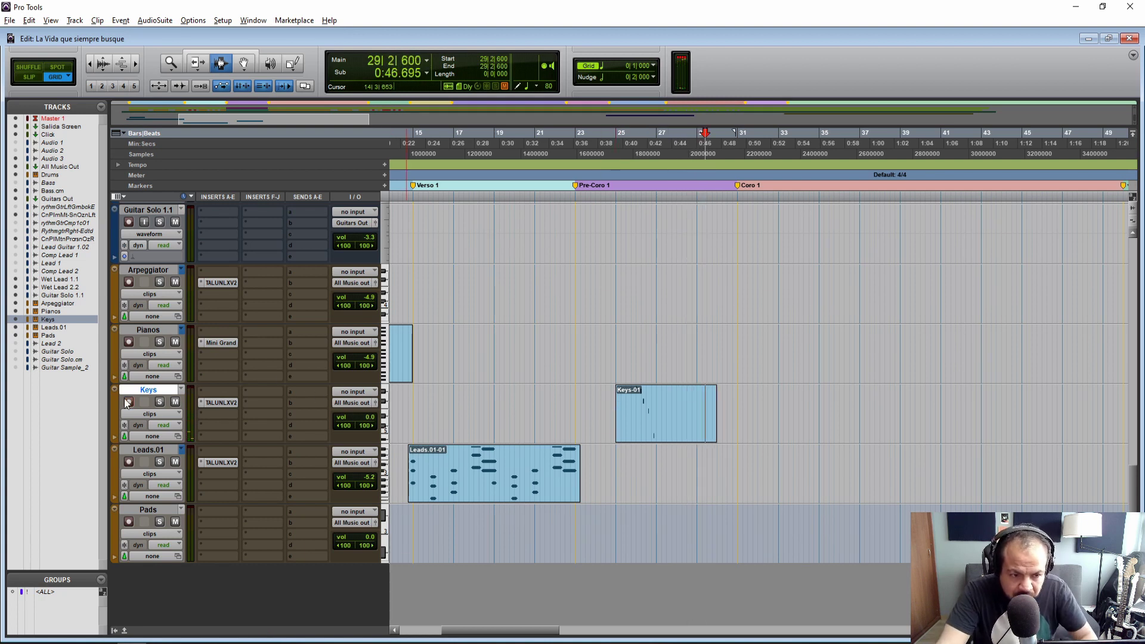
Play the recorded Keys take from 25|1|000 and lower the track's volume to -9.4 dB during playback.
left_click(617, 414)
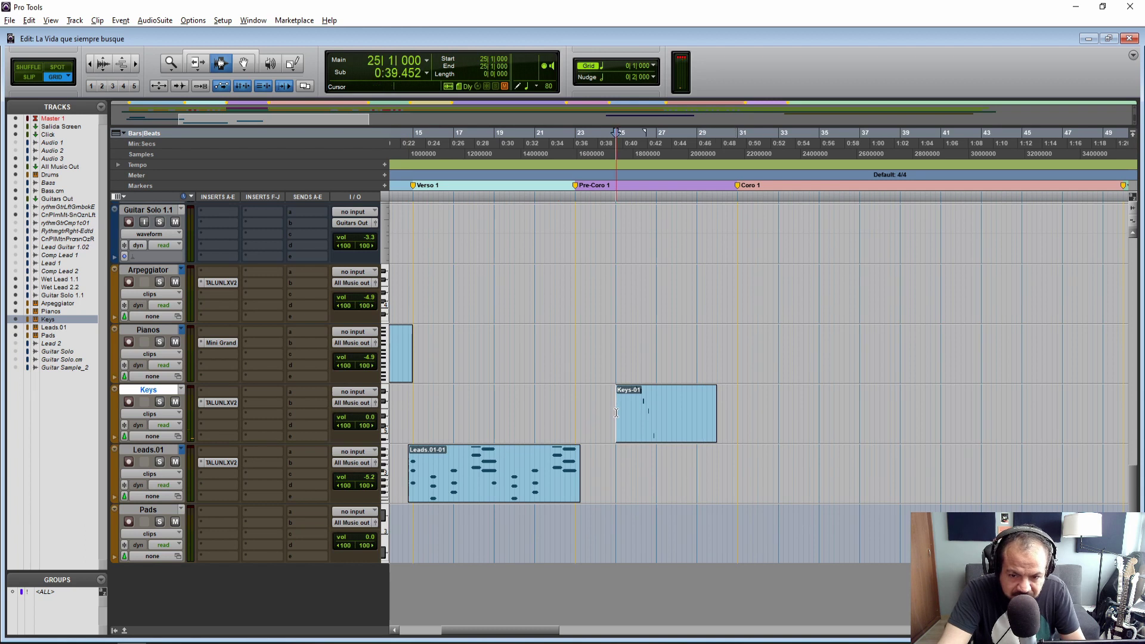
left_click(376, 404)
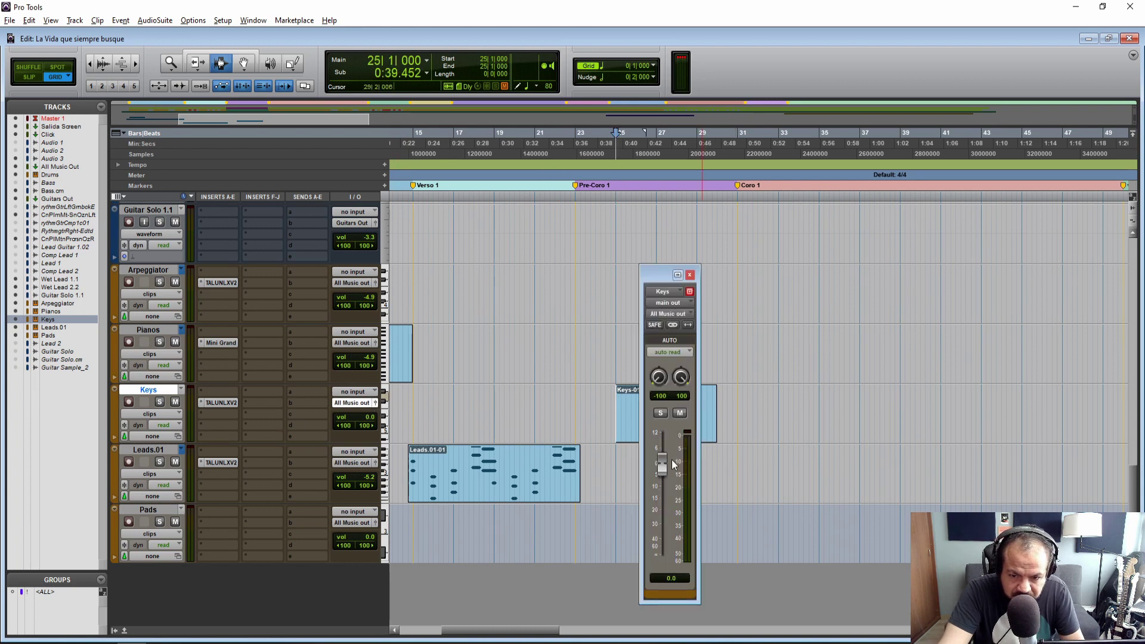
key("space")
left_click_drag(656, 274, 815, 278)
left_click_drag(824, 484, 822, 491)
left_click(850, 279)
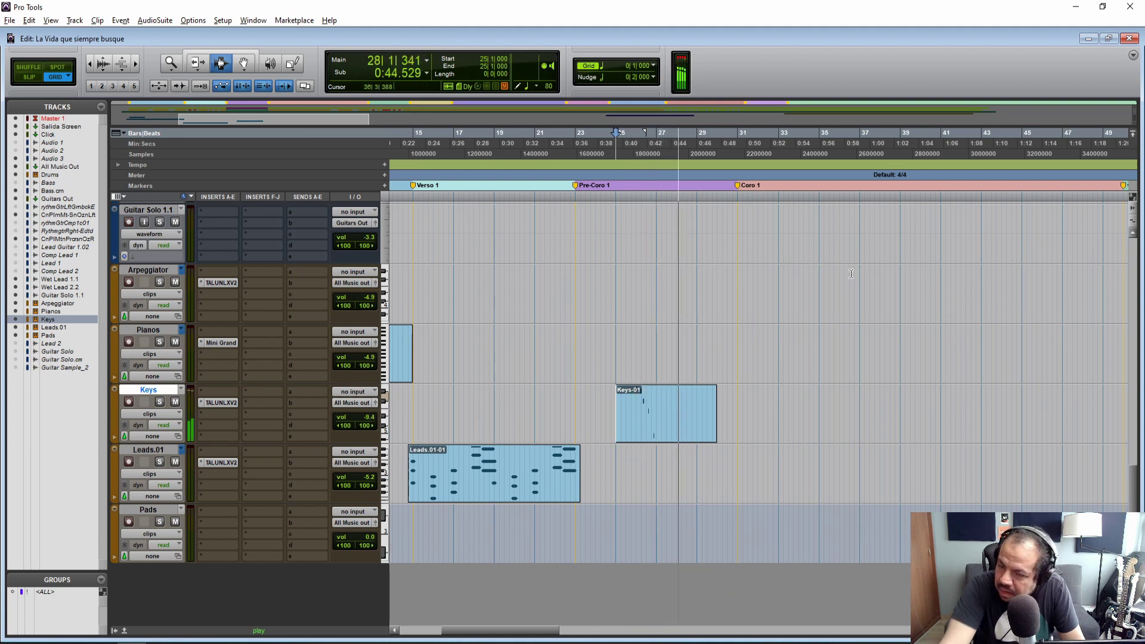
key("space")
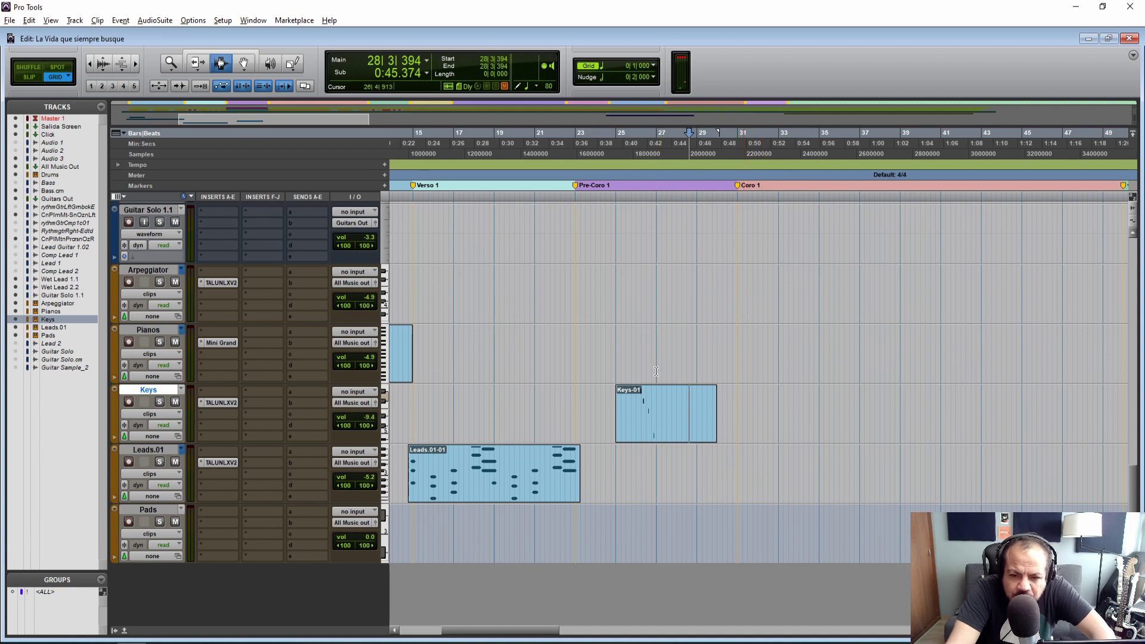
Audition the Keys take again from 25|4|000.
left_click(630, 414)
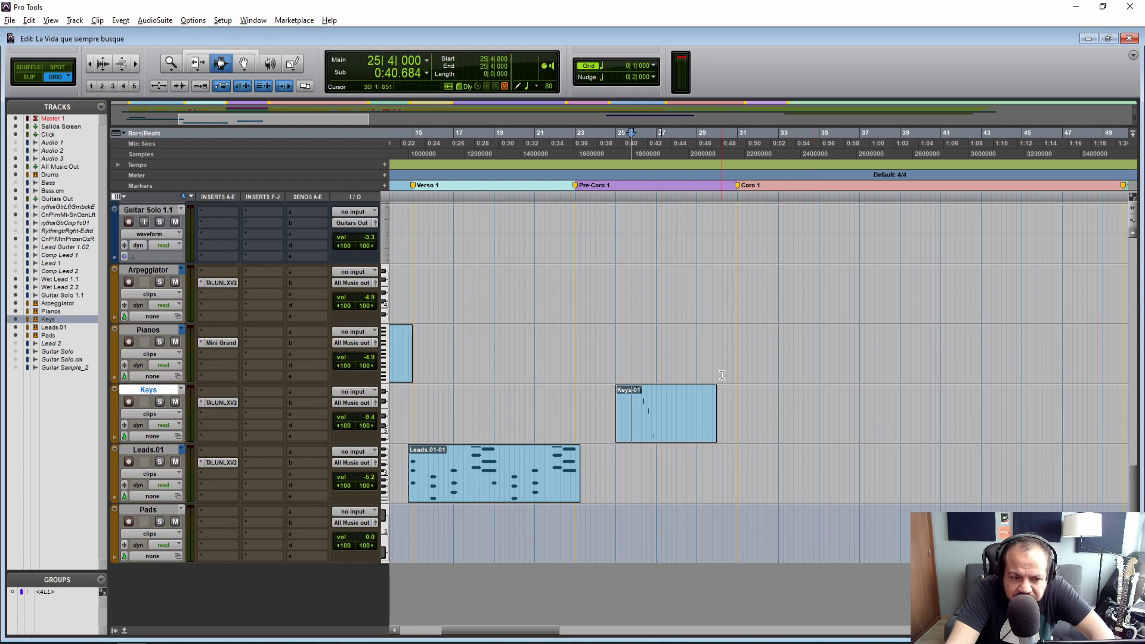
key("space")
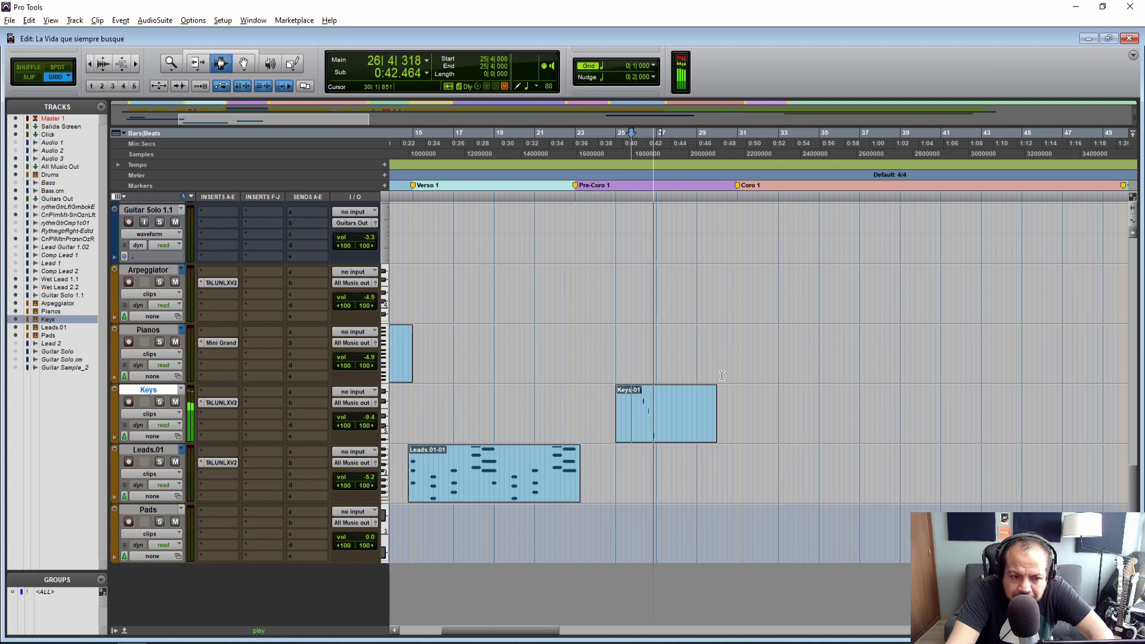
key("space")
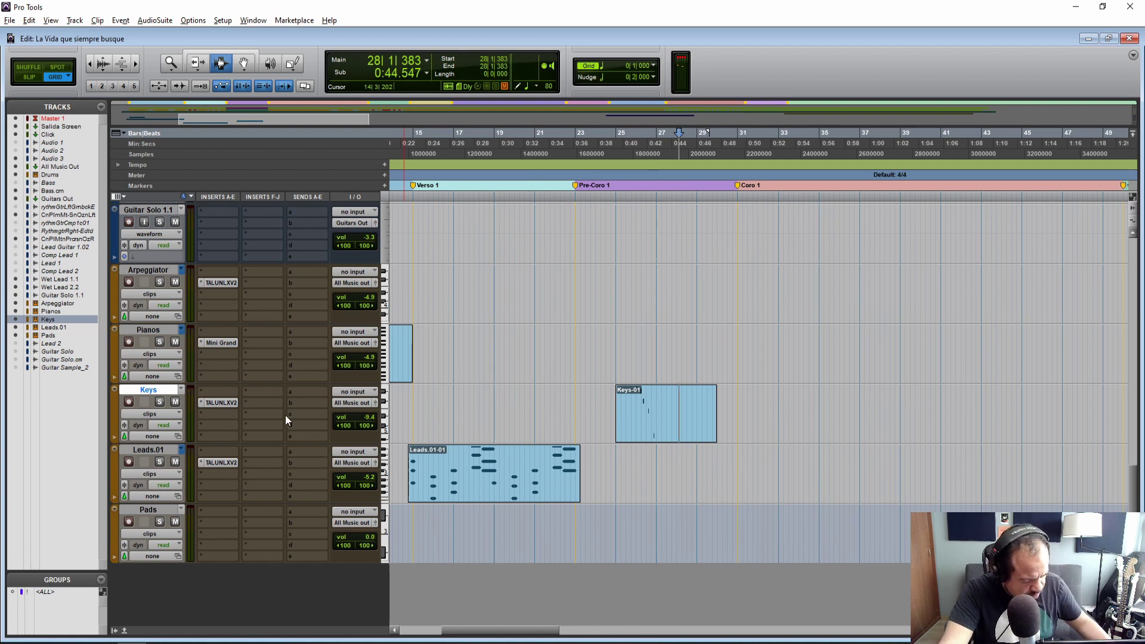
Create a new playlist named Keys.01 on the Keys track and record-enable it.
left_click(181, 390)
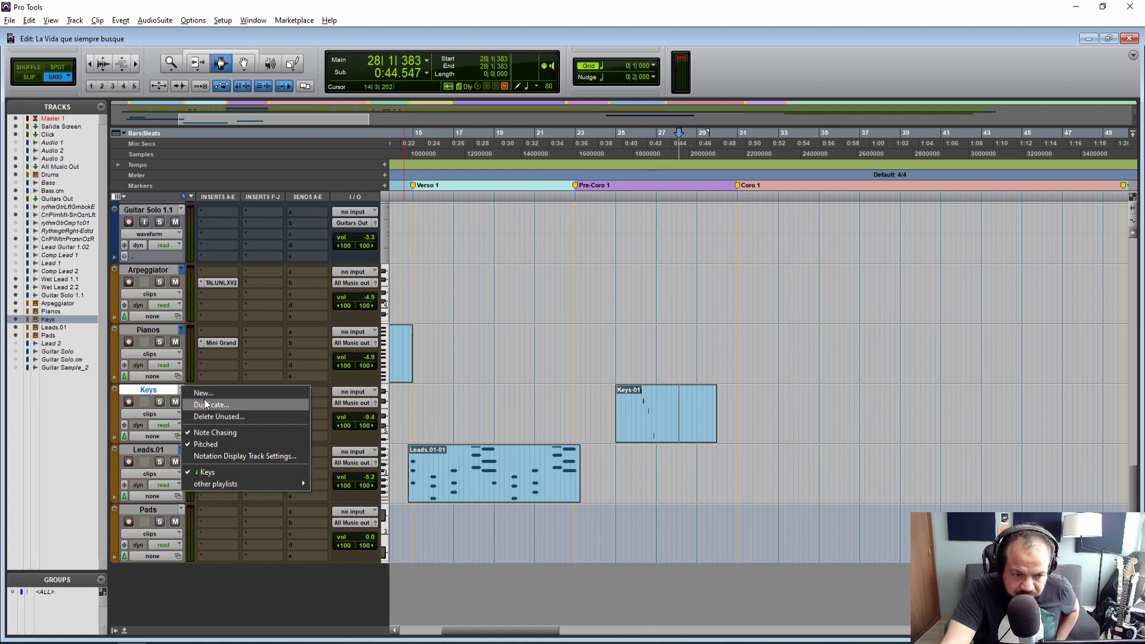
left_click(208, 393)
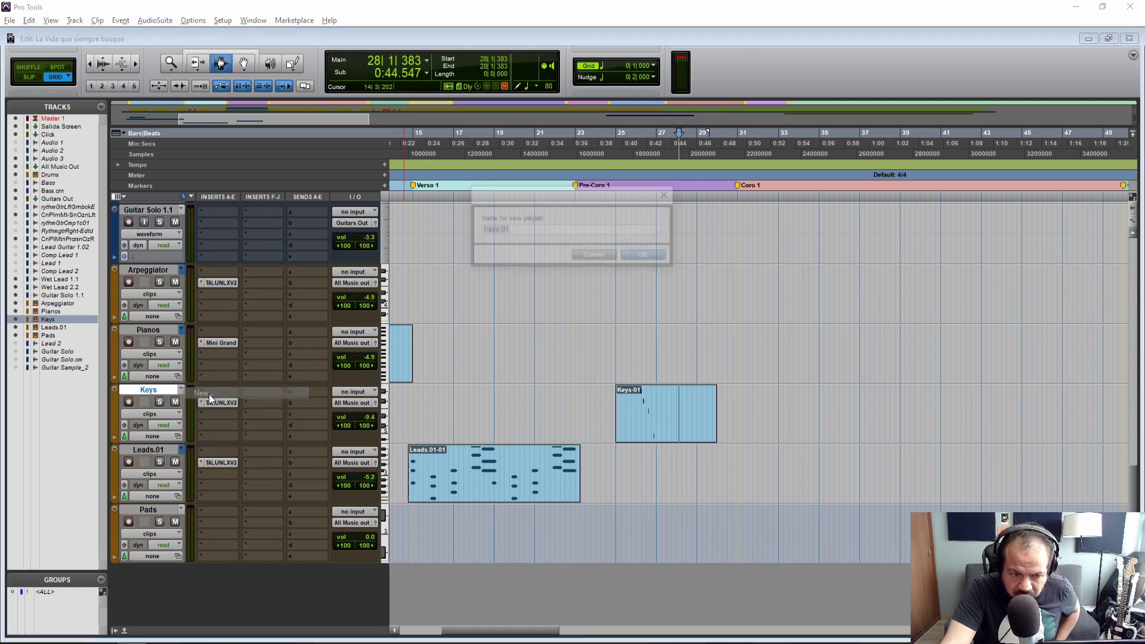
left_click(640, 252)
left_click(131, 402)
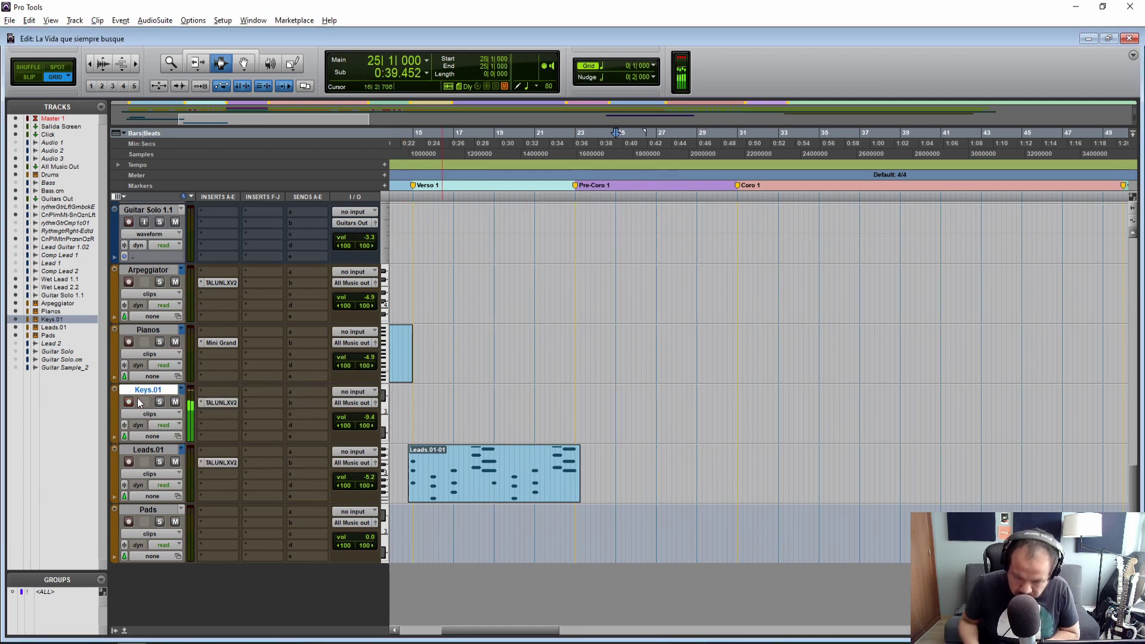
Record a second MIDI take on Keys.01 from 24|2|000 to 28|3|018.
left_click(603, 414)
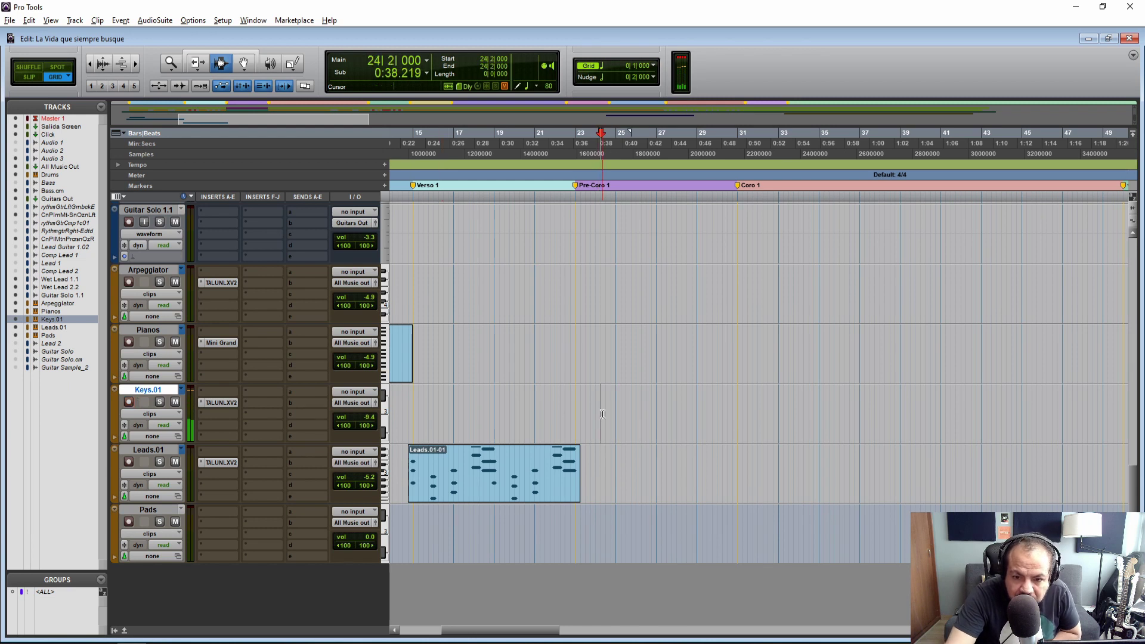
key("ctrl+space")
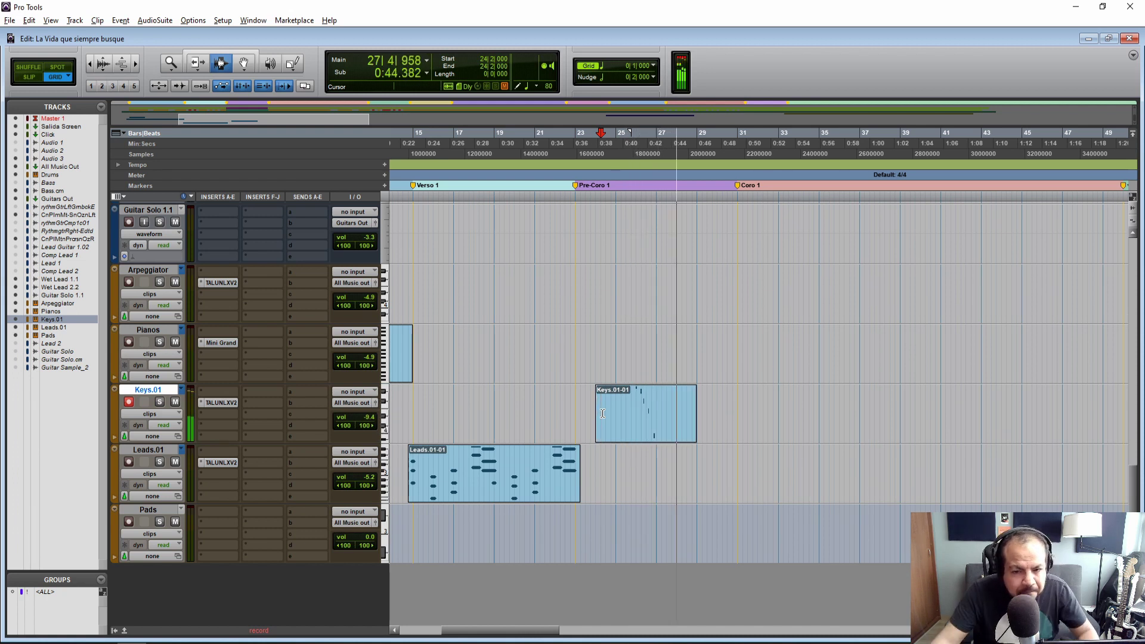
key("space")
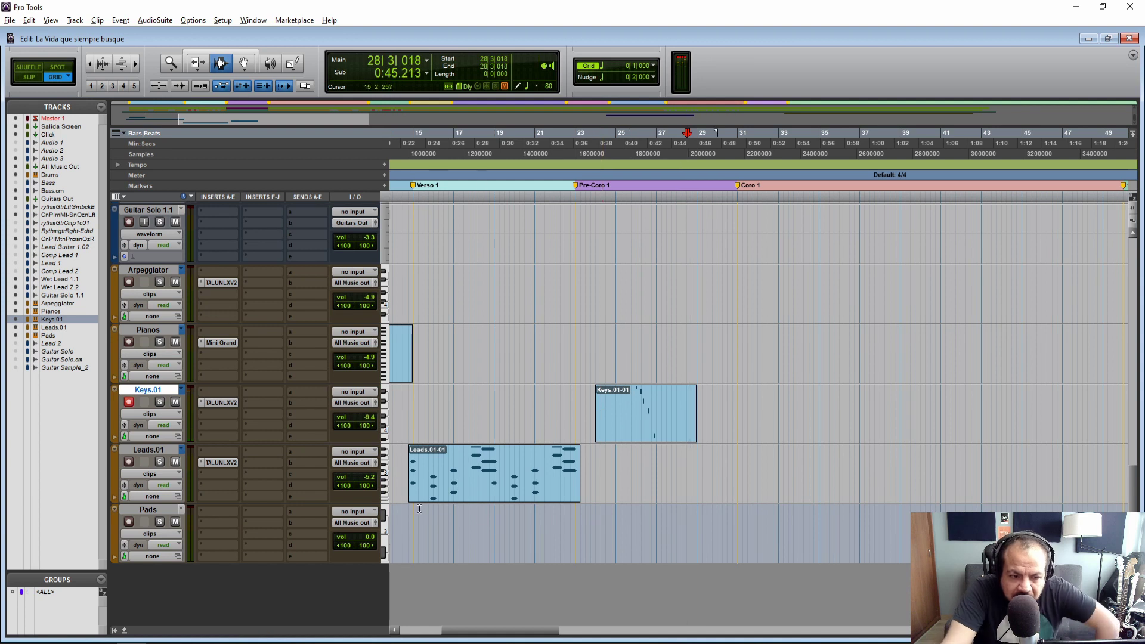
Switch the track back to the original Keys playlist and play its take from 25|3|000.
left_click(621, 416)
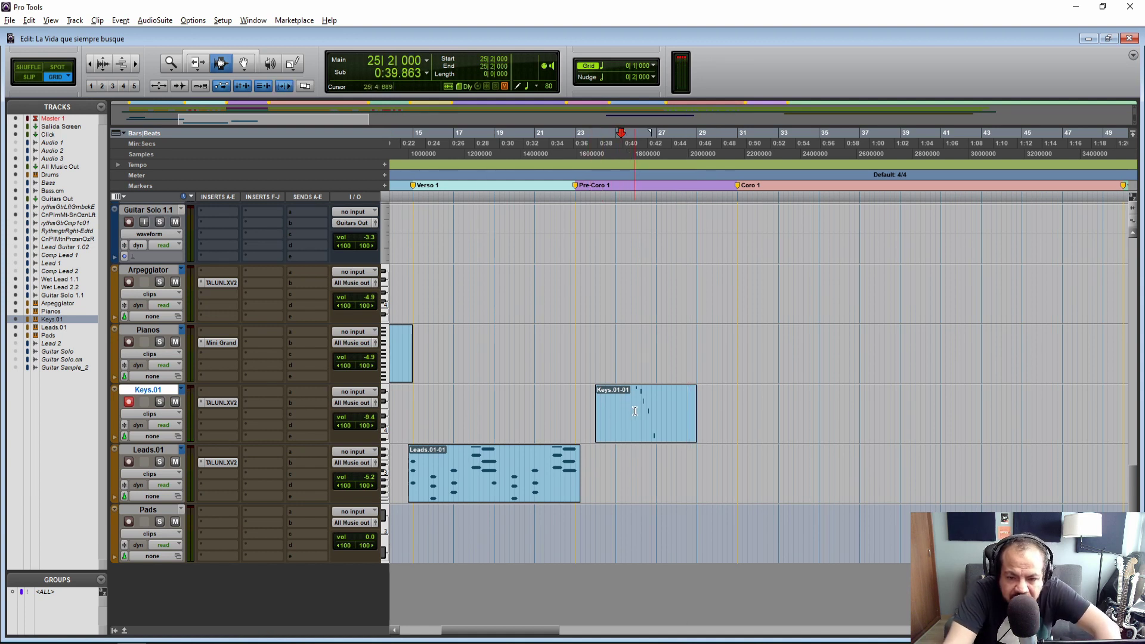
key("ctrl+z")
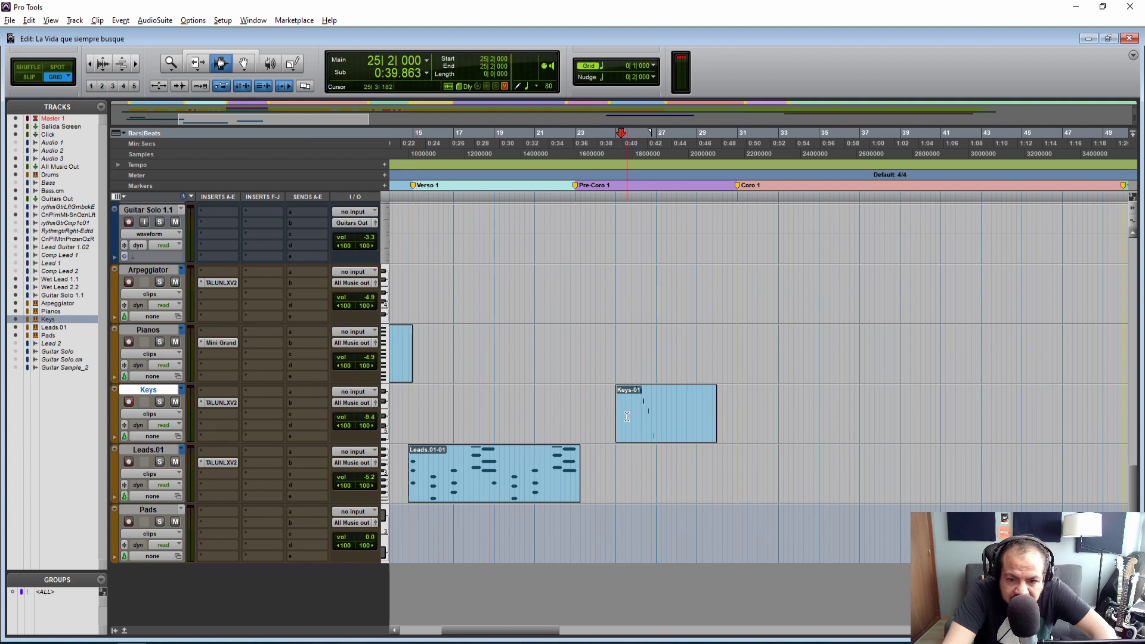
key("space")
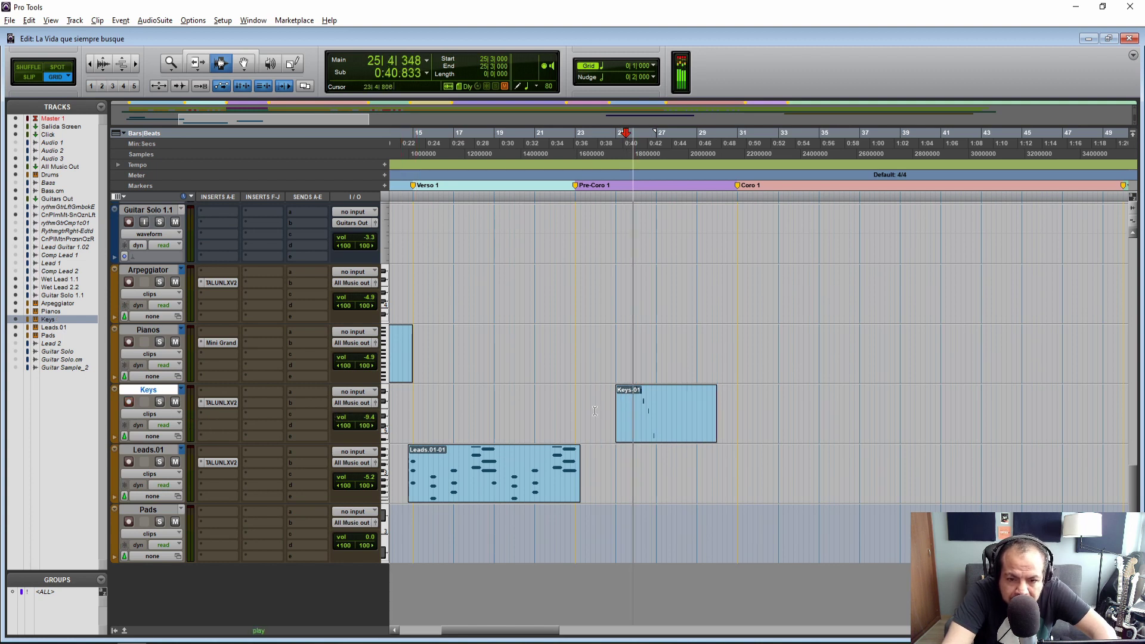
key("space")
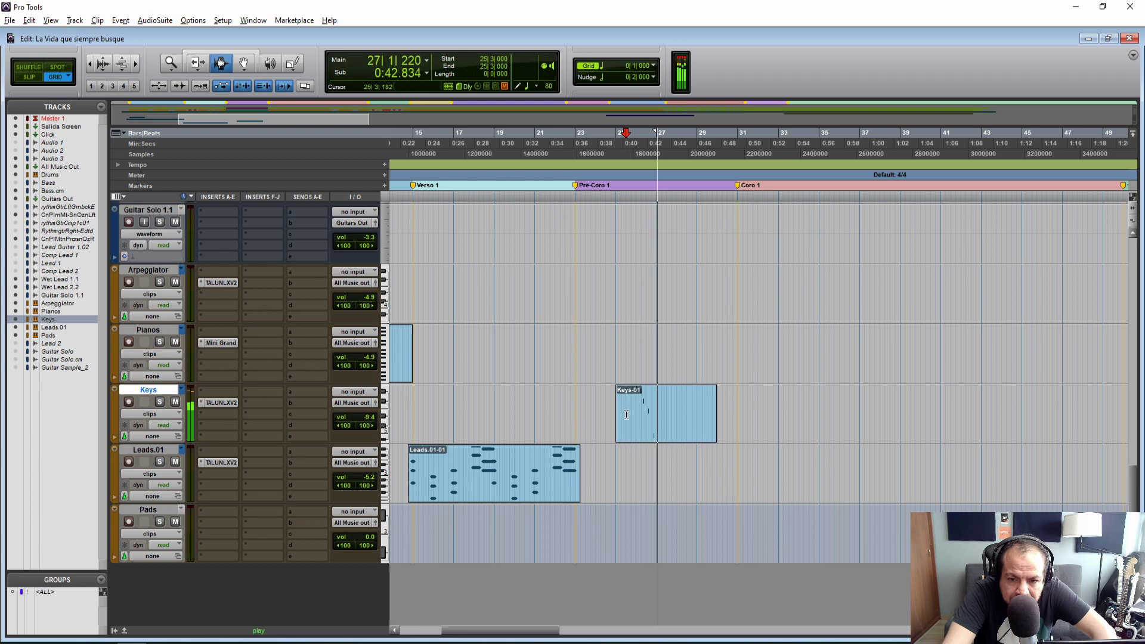
Switch the track to the Keys.01 playlist and play its take from 25|1|000.
left_click(180, 389)
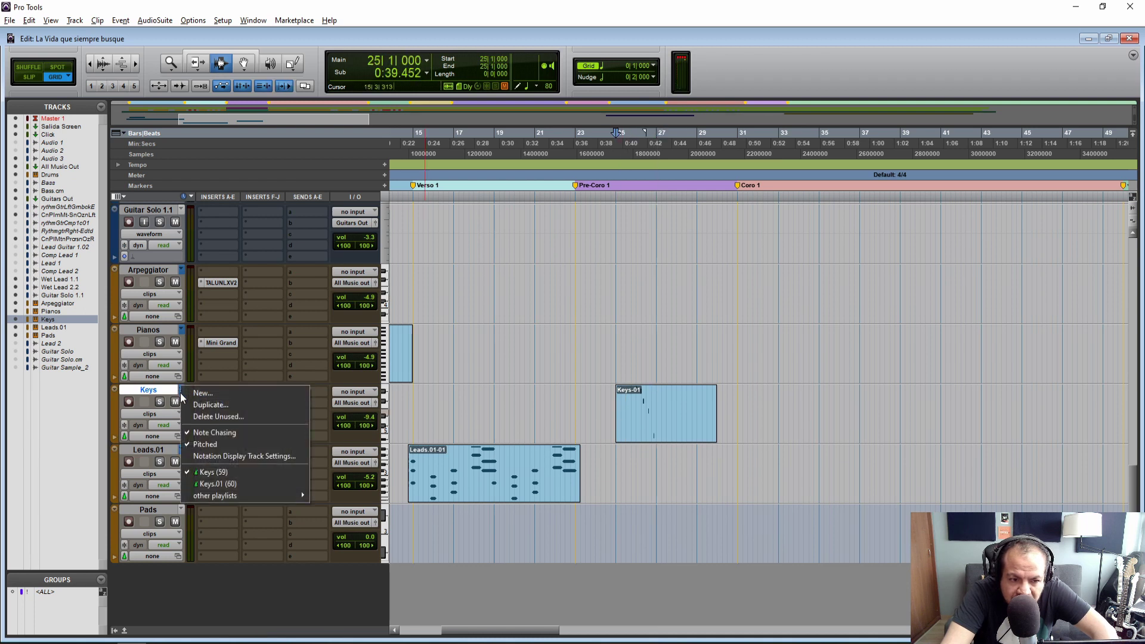
left_click(223, 484)
key("space")
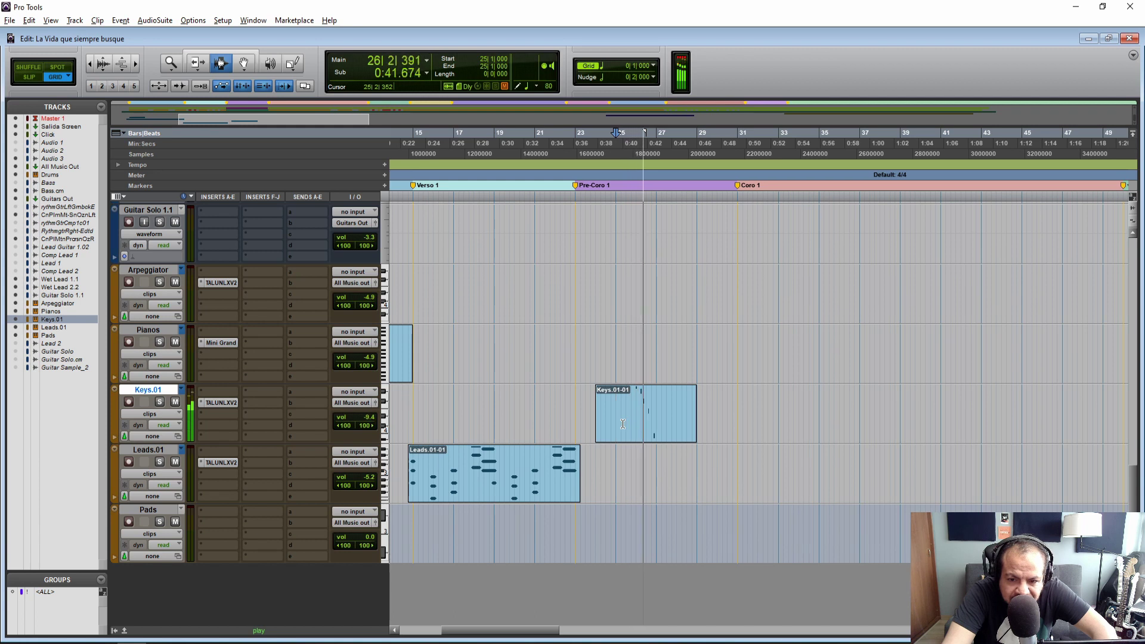
key("space")
Trim the Keys.01-01 clip by deleting its material before beat 3 of bar 25 and after 27|2|000.
left_click_drag(626, 420, 591, 417)
key("Delete")
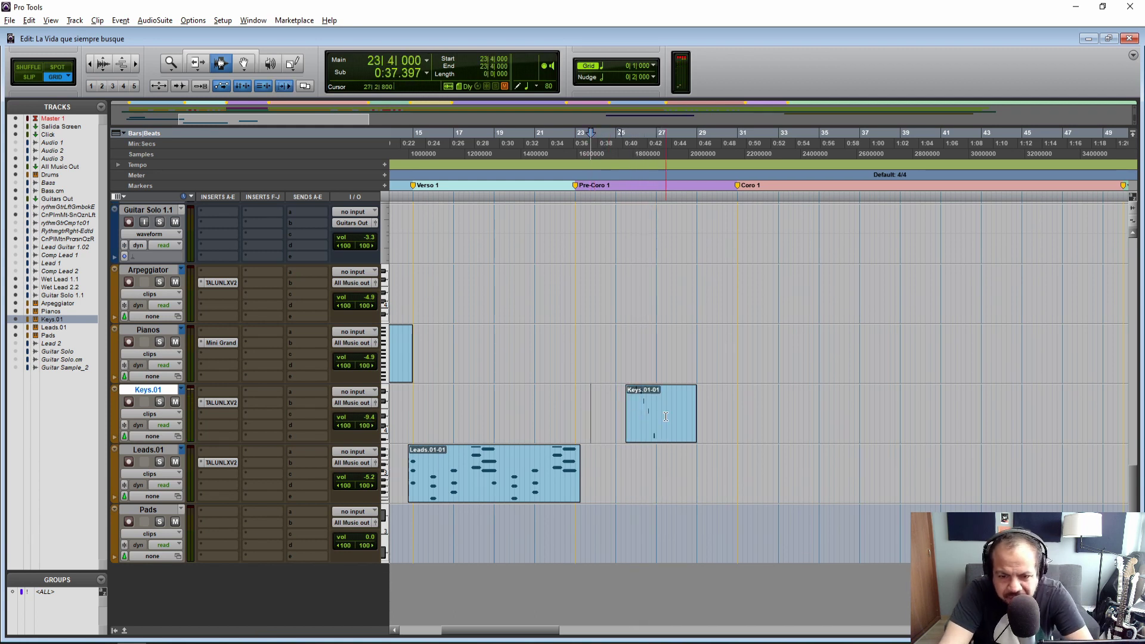
left_click_drag(662, 416, 723, 417)
key("Delete")
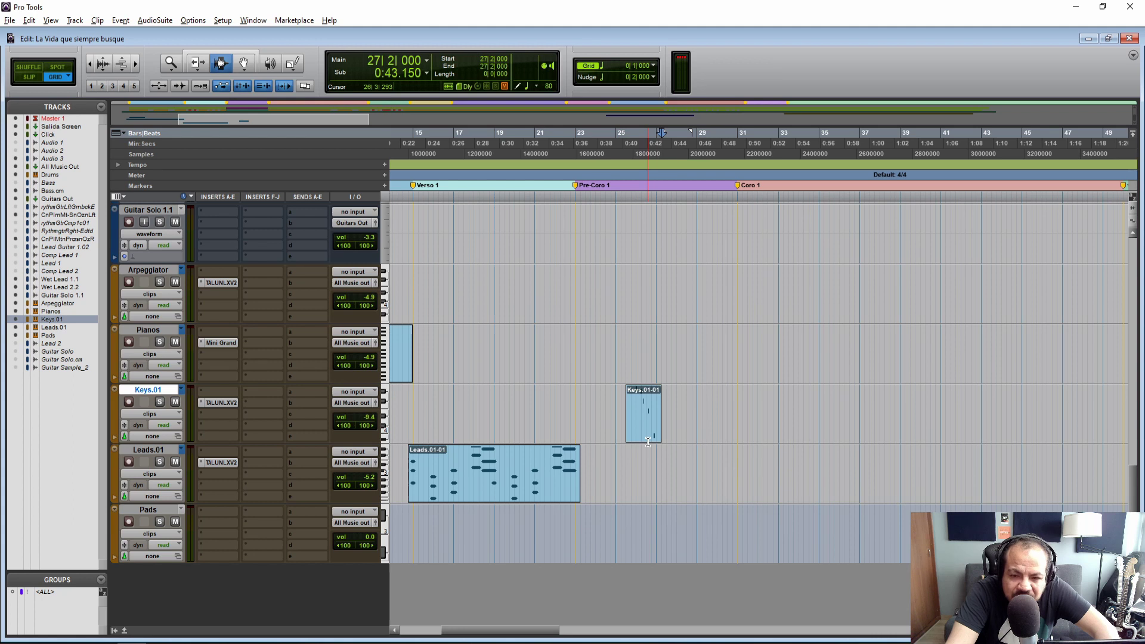
Play the trimmed Keys.01-01 clip from just before its start.
left_click(613, 414)
key("space")
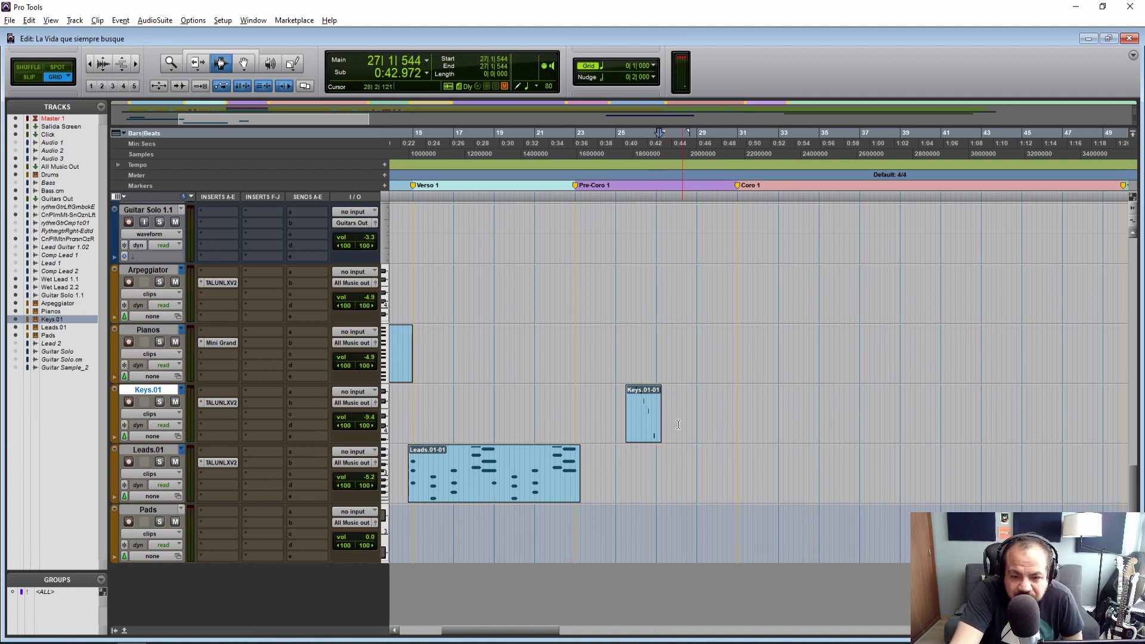
mouse_move(518, 631)
left_mouse_down()
mouse_move(479, 635)
mouse_move(505, 635)
left_mouse_up()
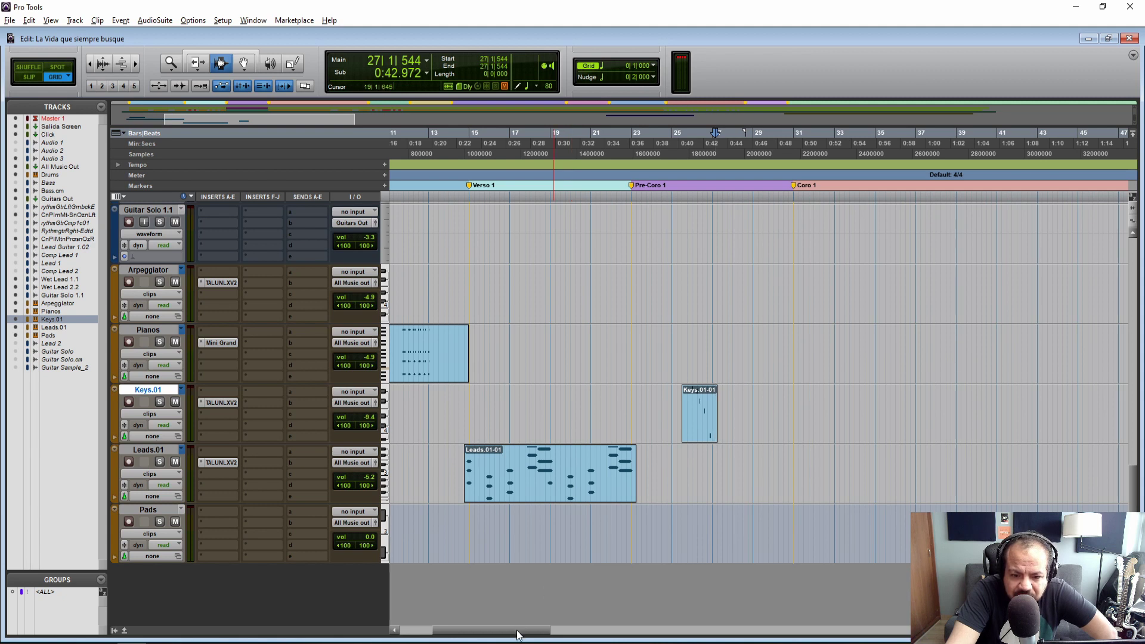
left_click_drag(518, 634, 485, 632)
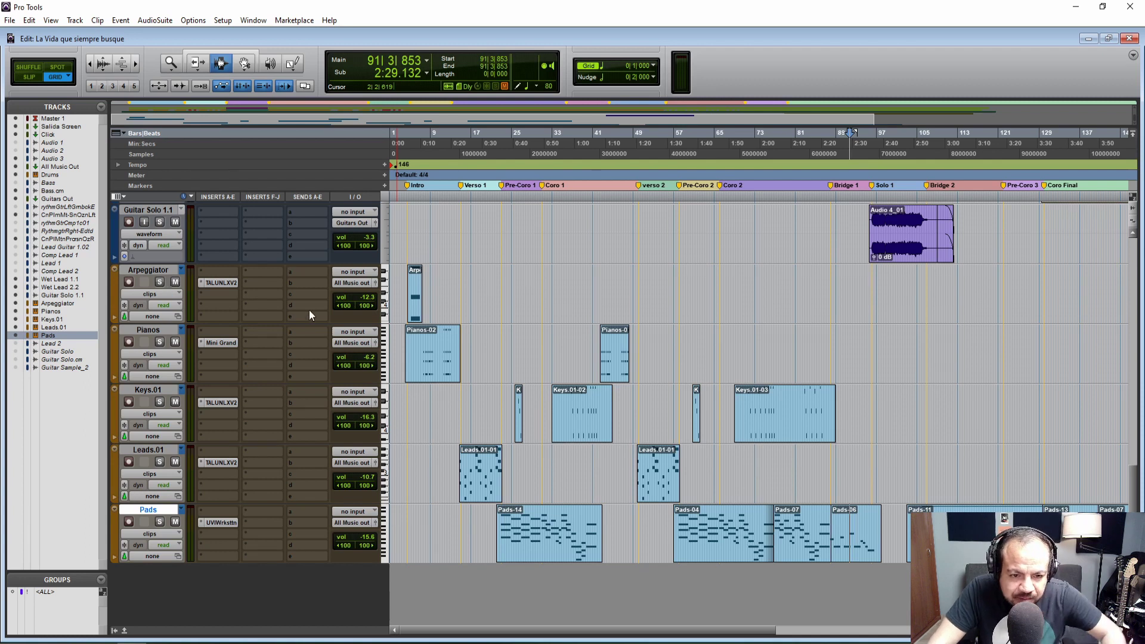
Check the Arpeggiator.01 alternate playlist and play the arrangement from 3|2|000 into Verso 1.
left_click(410, 295)
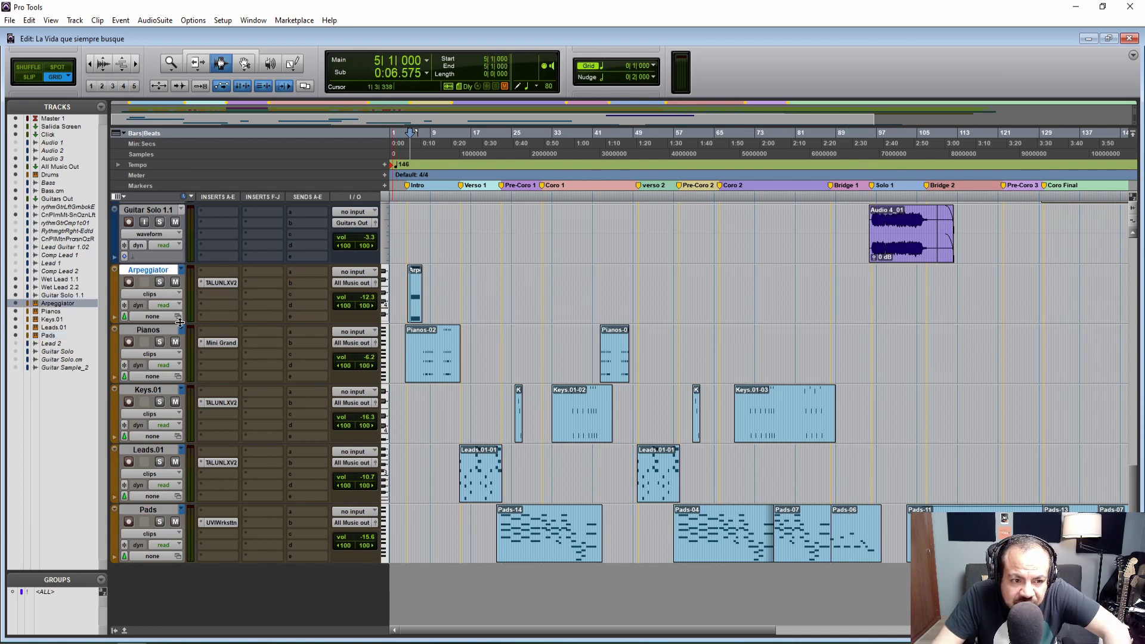
left_click(181, 270)
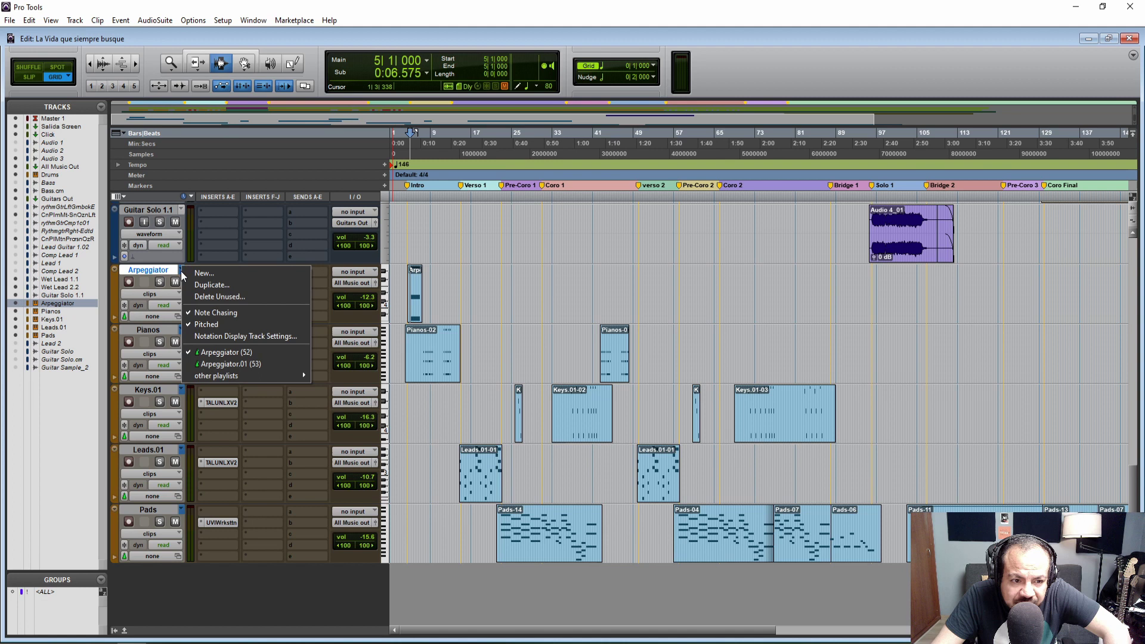
left_click(226, 362)
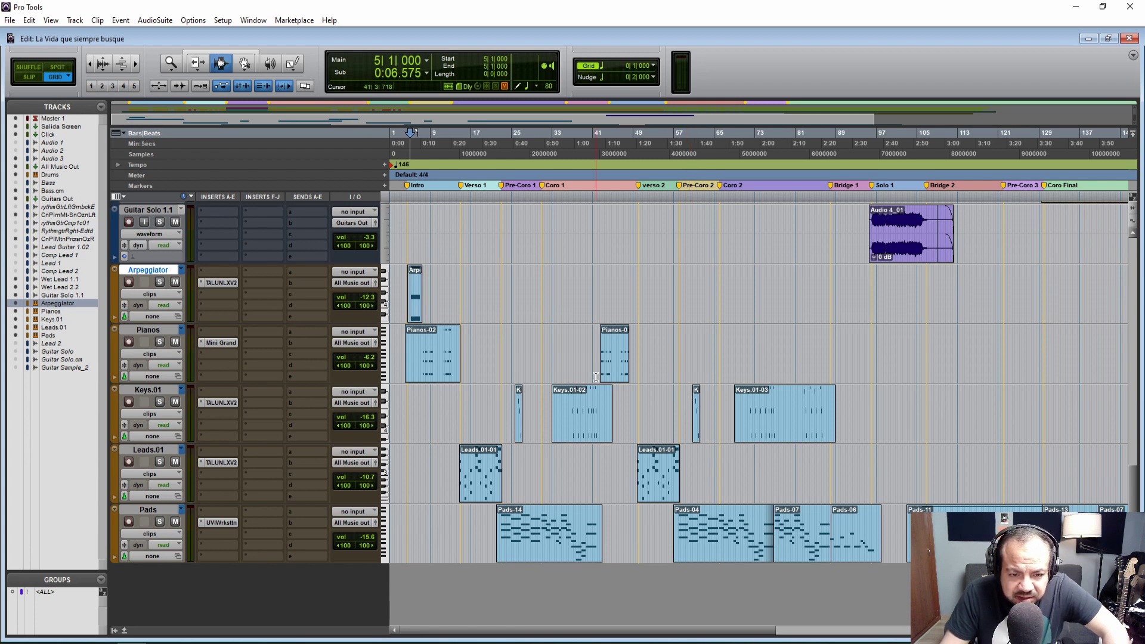
key("space")
key("space")
key("space")
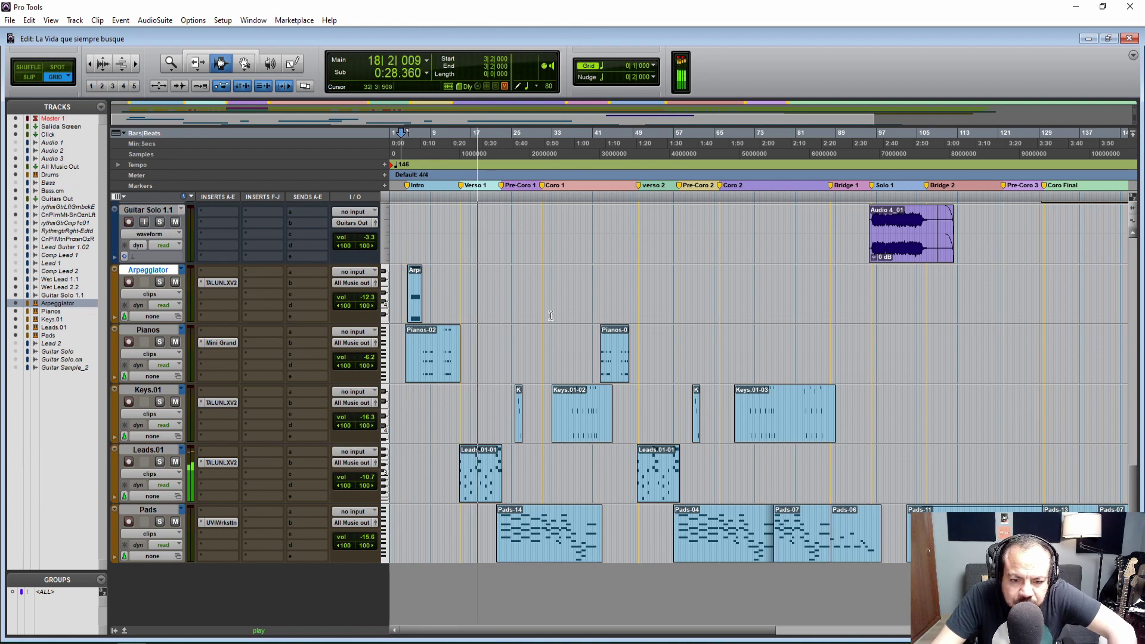
key("space")
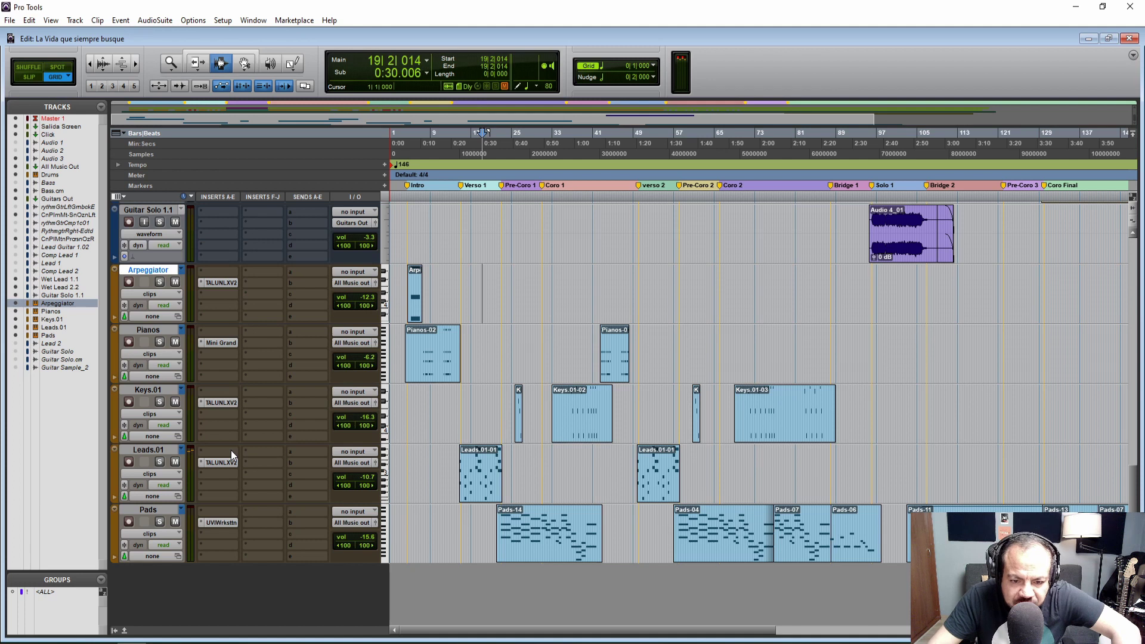
Switch the Leads.01 track to its original Leads playlist and play the verse part from 14|3|000.
left_click(181, 451)
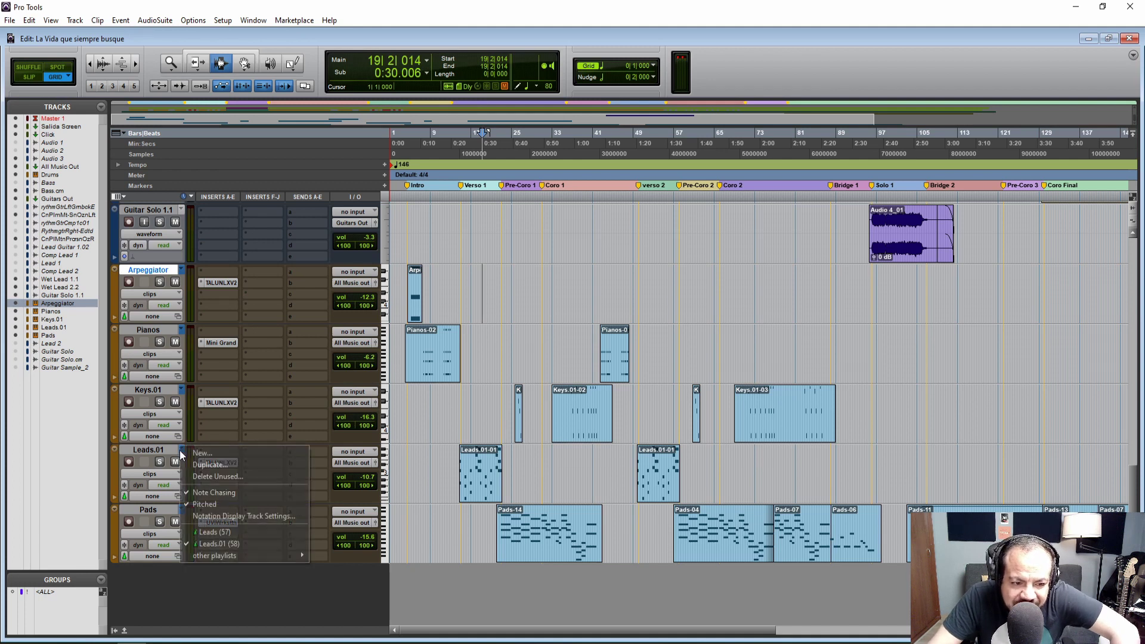
left_click(210, 532)
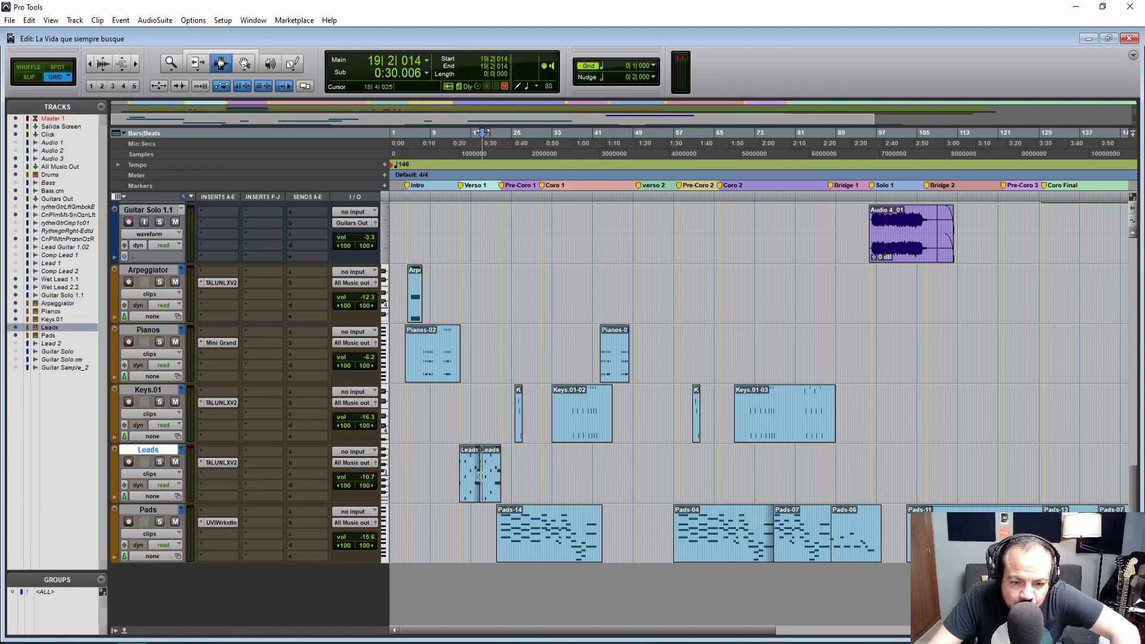
key("space")
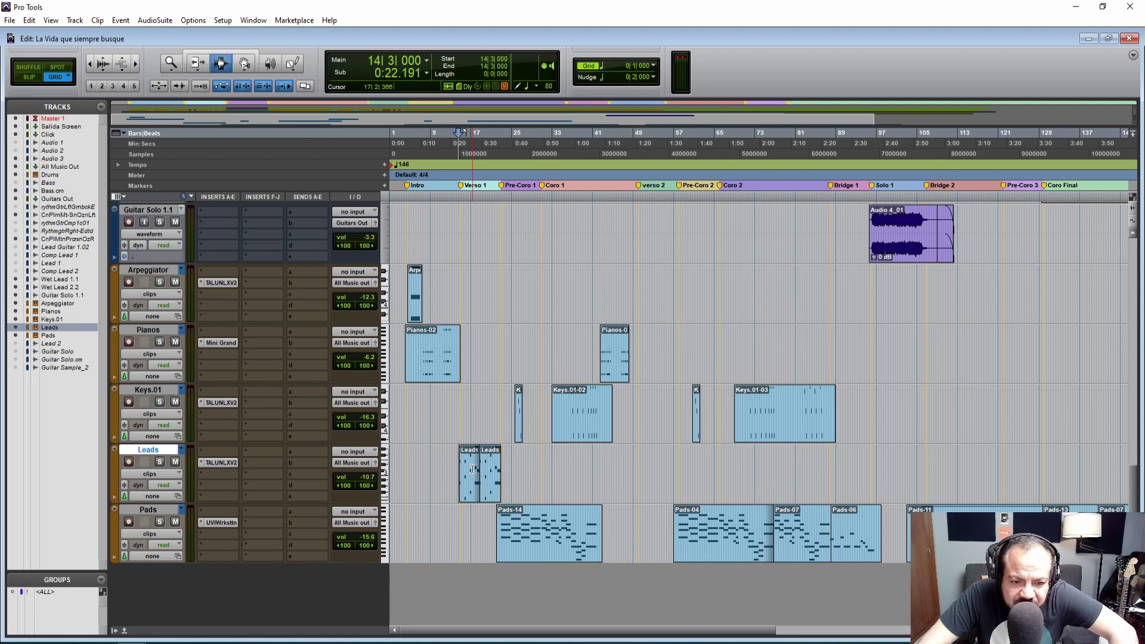
key("space")
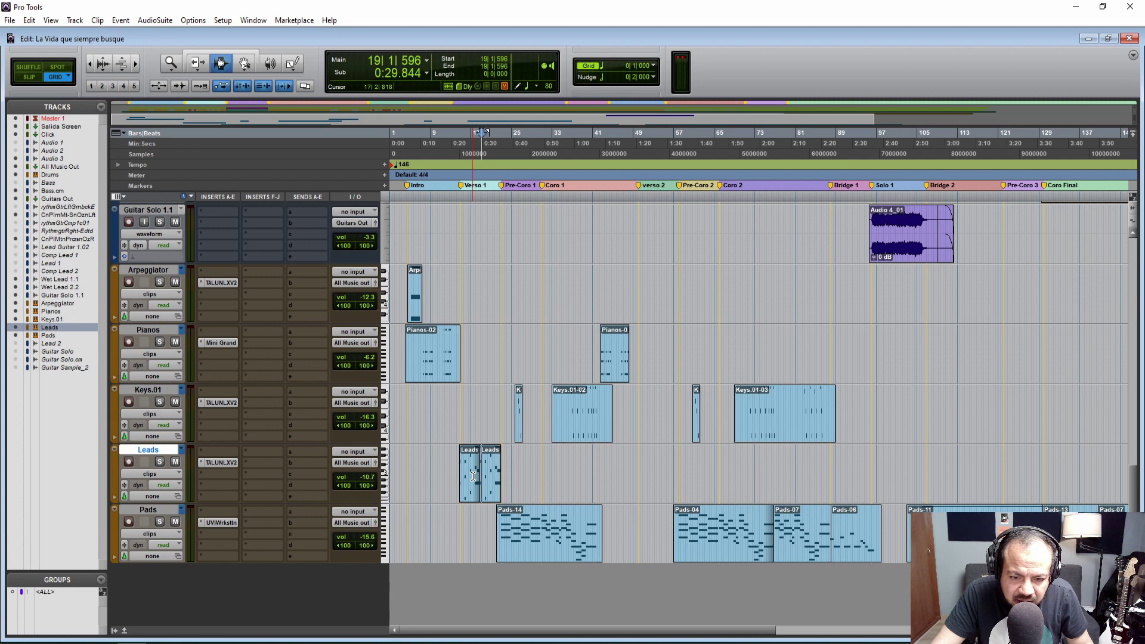
Solo the Pads track and play it from 22|3|000, adding the Keys.01 track to the solo during playback.
left_click(501, 517)
left_click(499, 519)
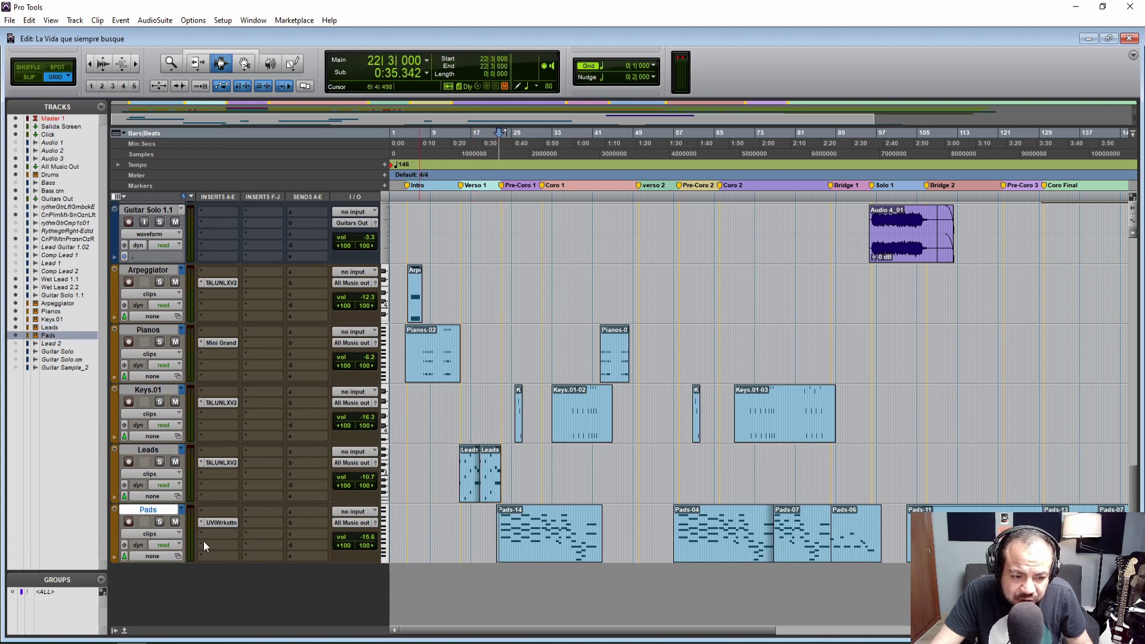
left_click(160, 523)
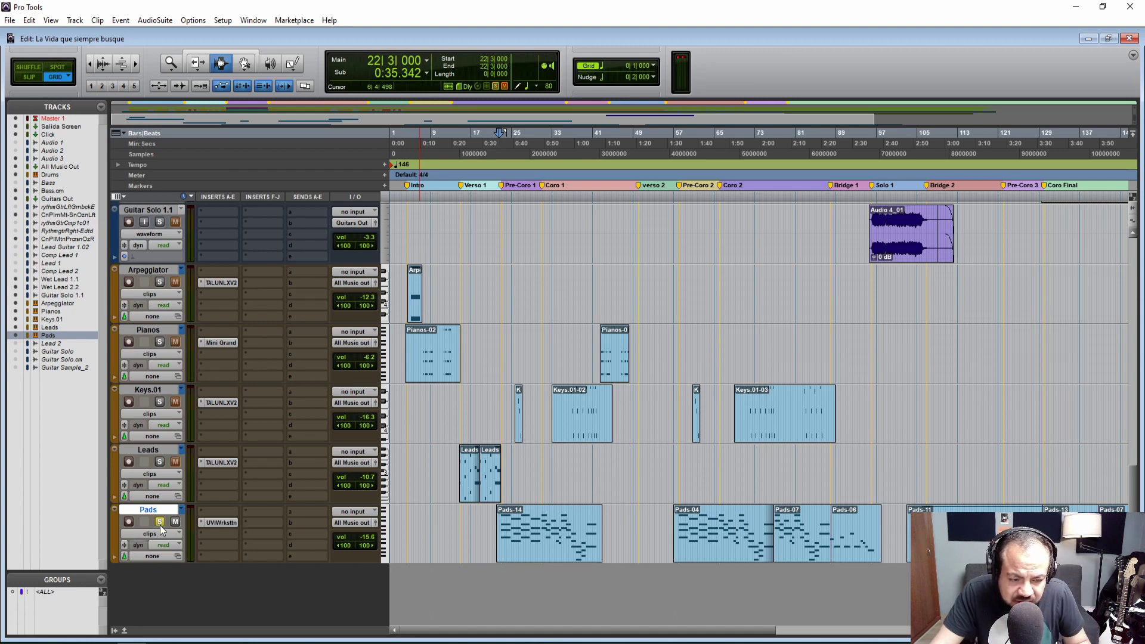
key("space")
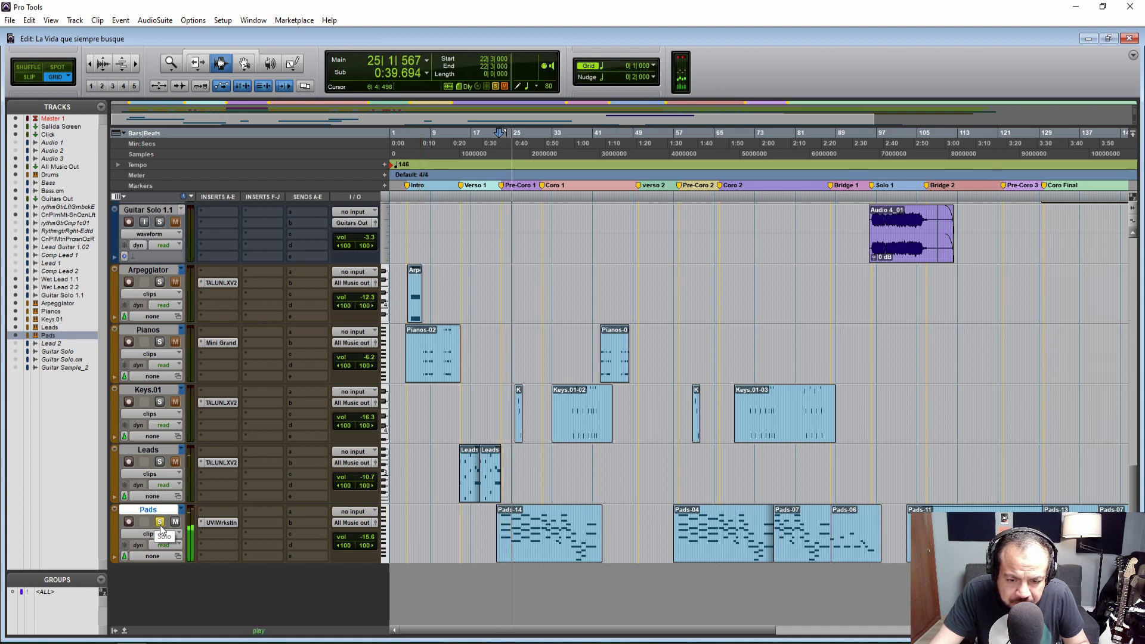
left_click(160, 402)
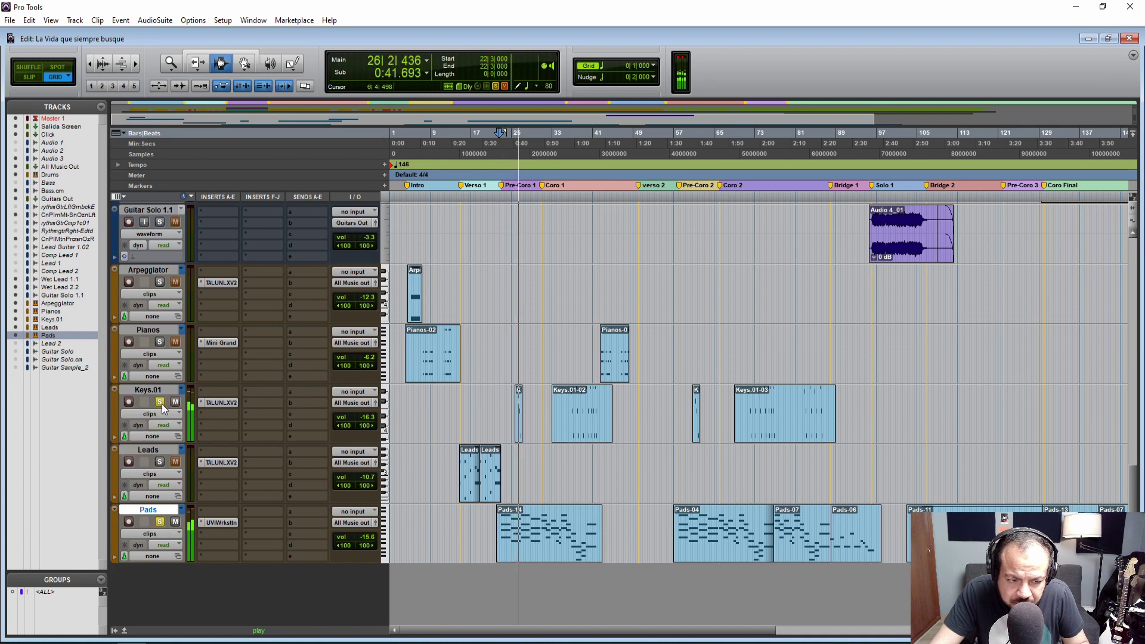
key("space")
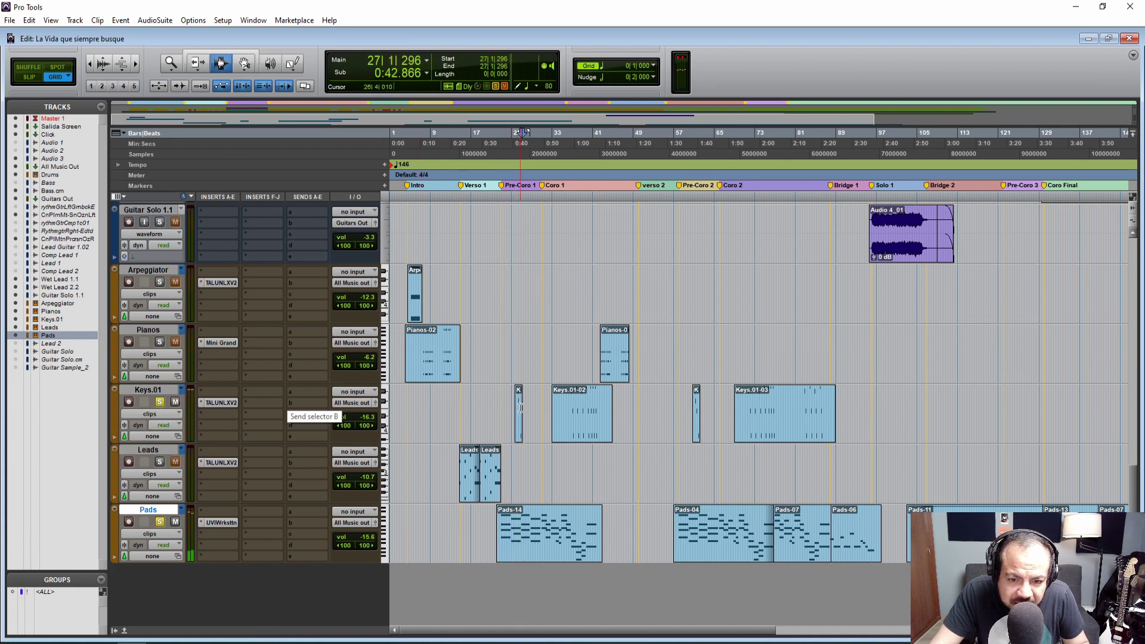
Unsolo the Keys.01 and Pads tracks and play the full pre-chorus mix from 23|4|000.
left_click(514, 409)
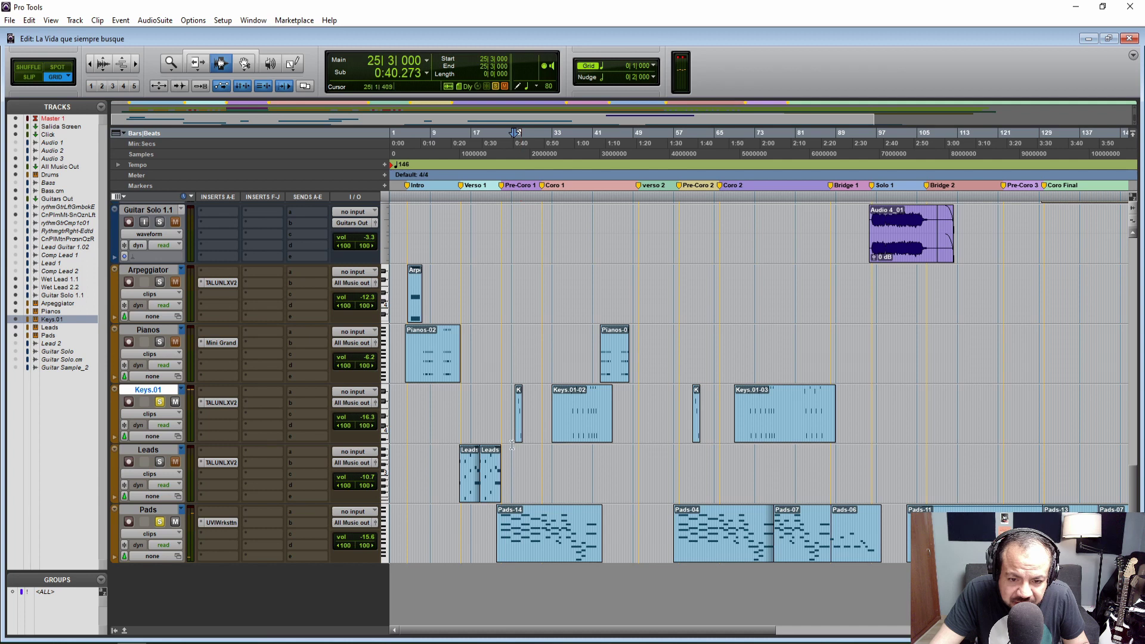
left_click(161, 401)
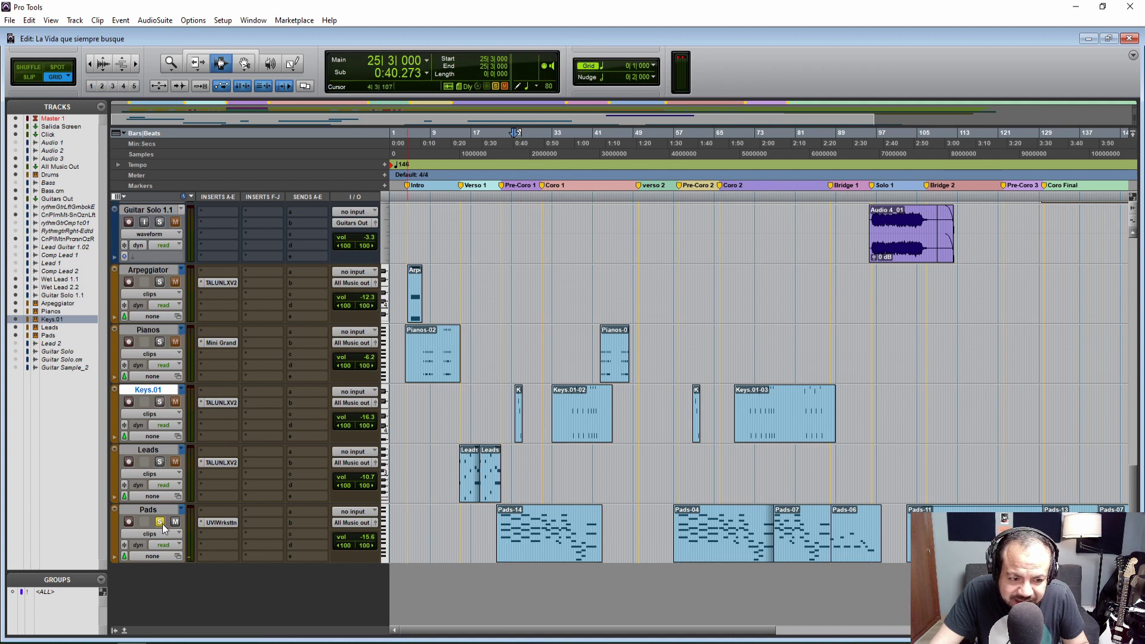
left_click(506, 498)
key("space")
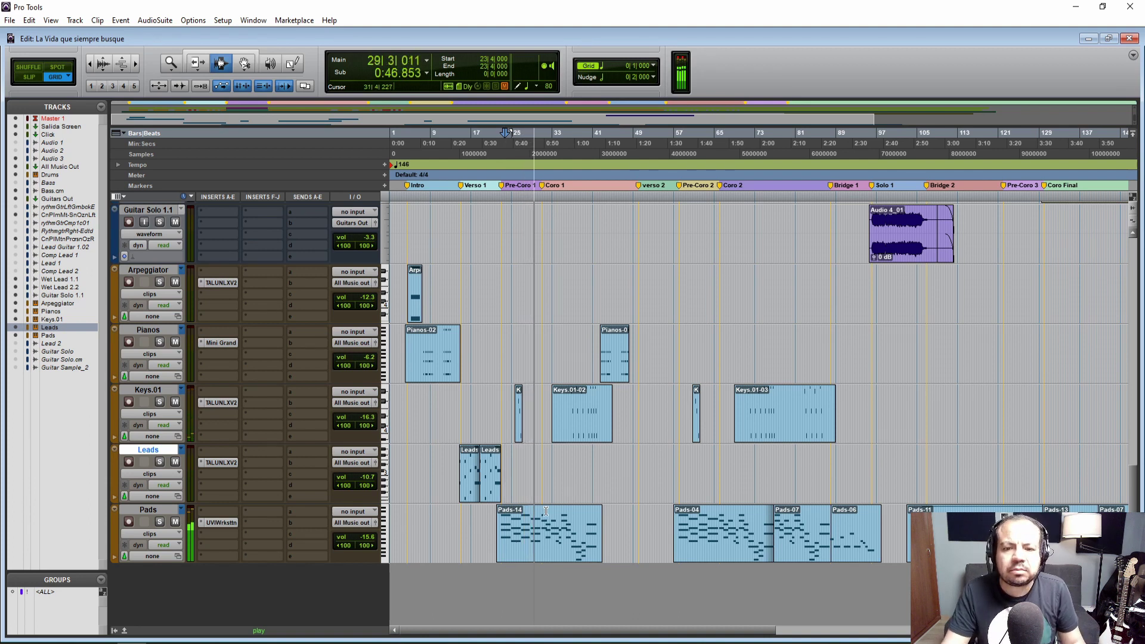
key("space")
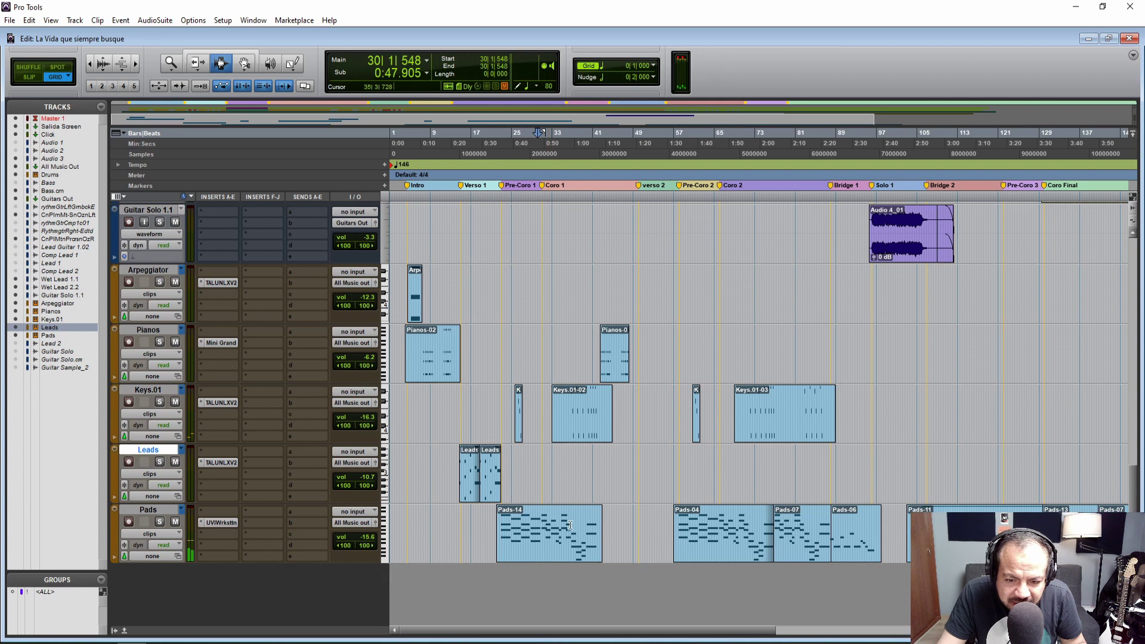
Play the Coro 1 section of the full mix from 36|3|000 into the second Pianos clip.
left_click(570, 448)
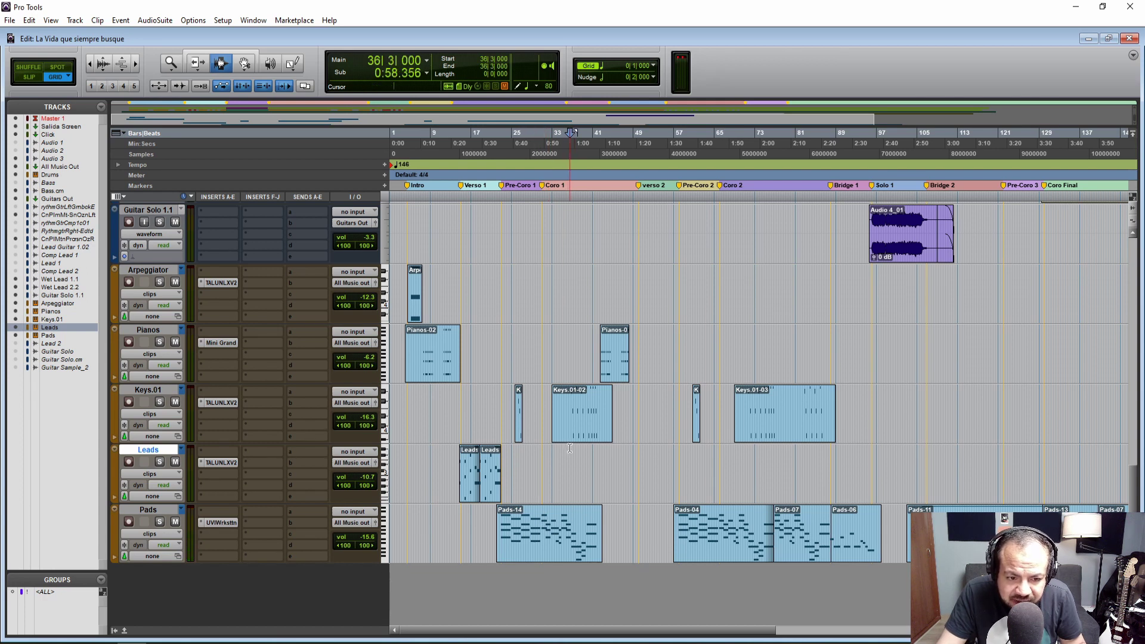
key("space")
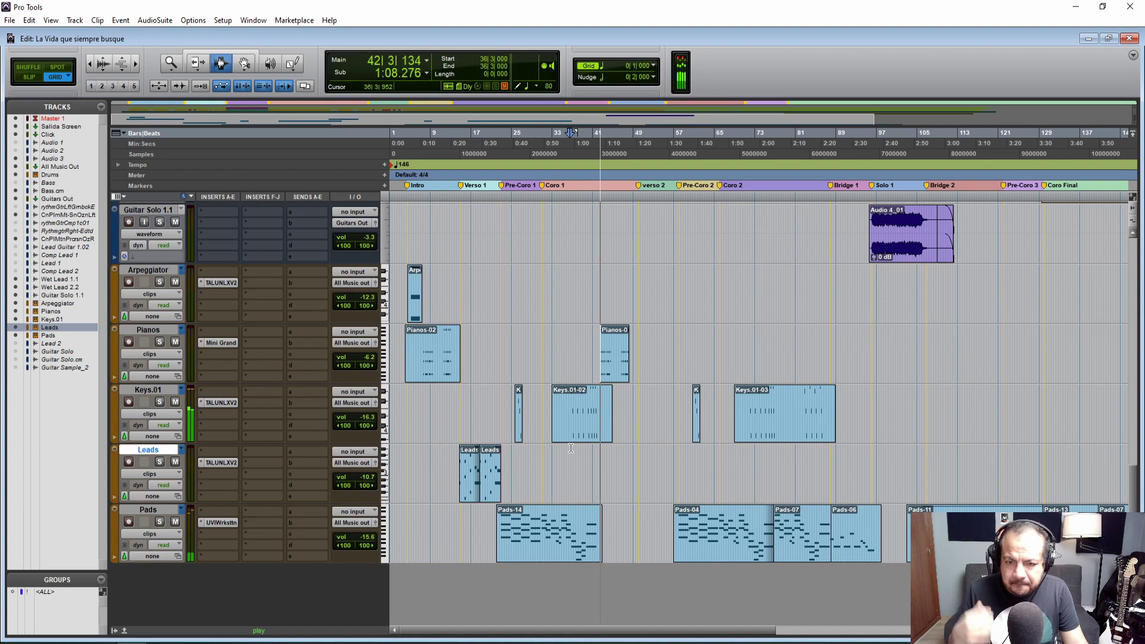
key("space")
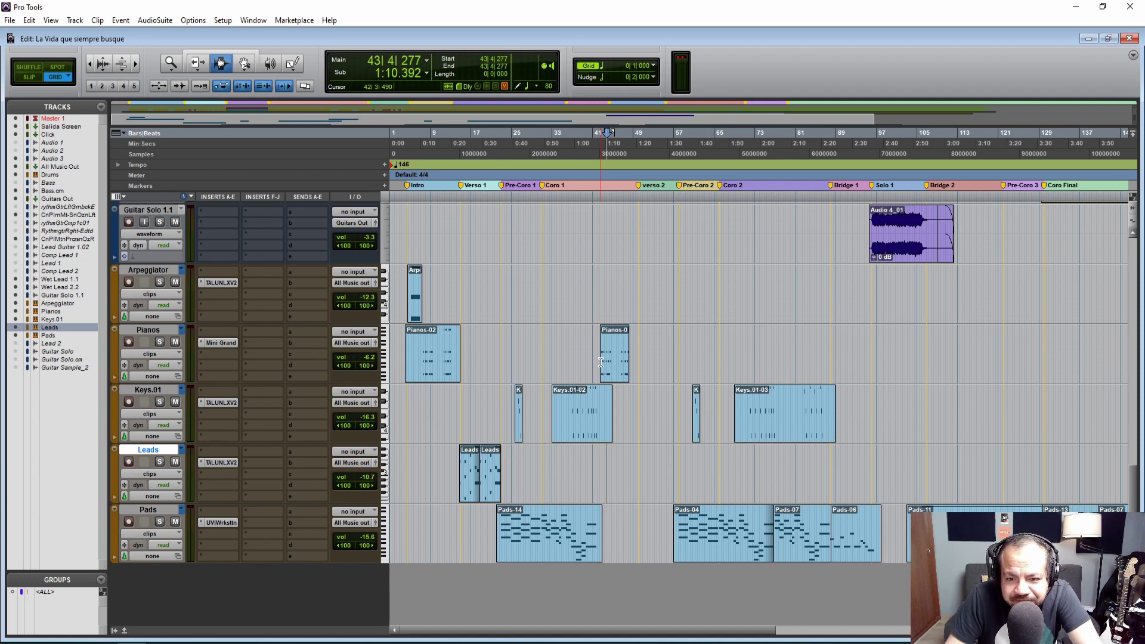
Solo the Pads track and play Bridge 1 from 88|1|000, bringing back the full mix during playback.
left_click(601, 361)
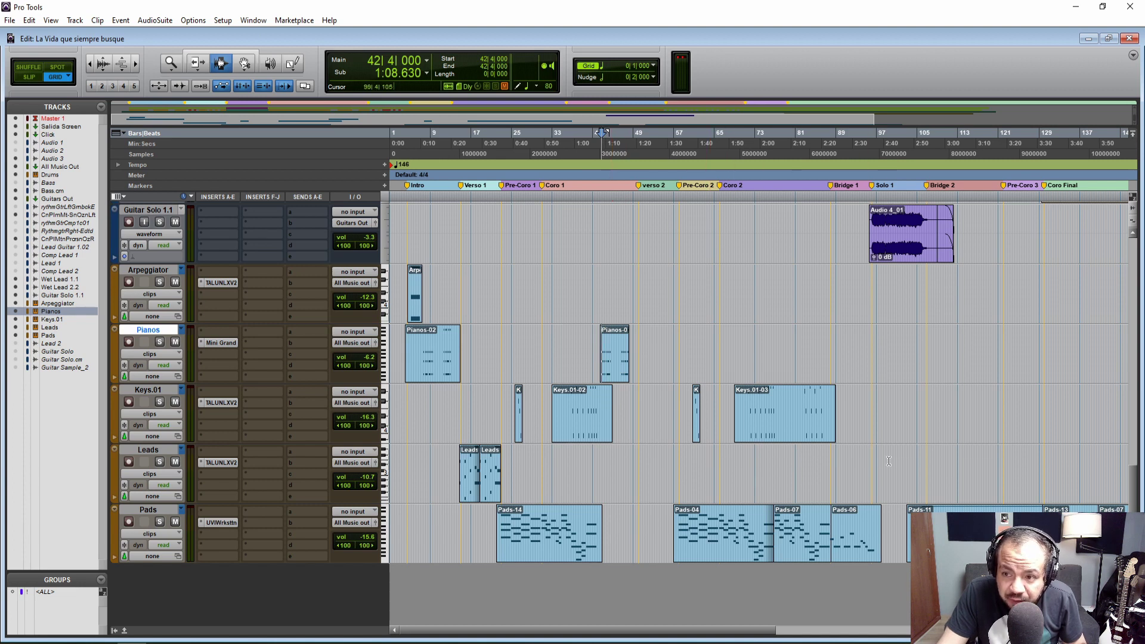
left_click(830, 467)
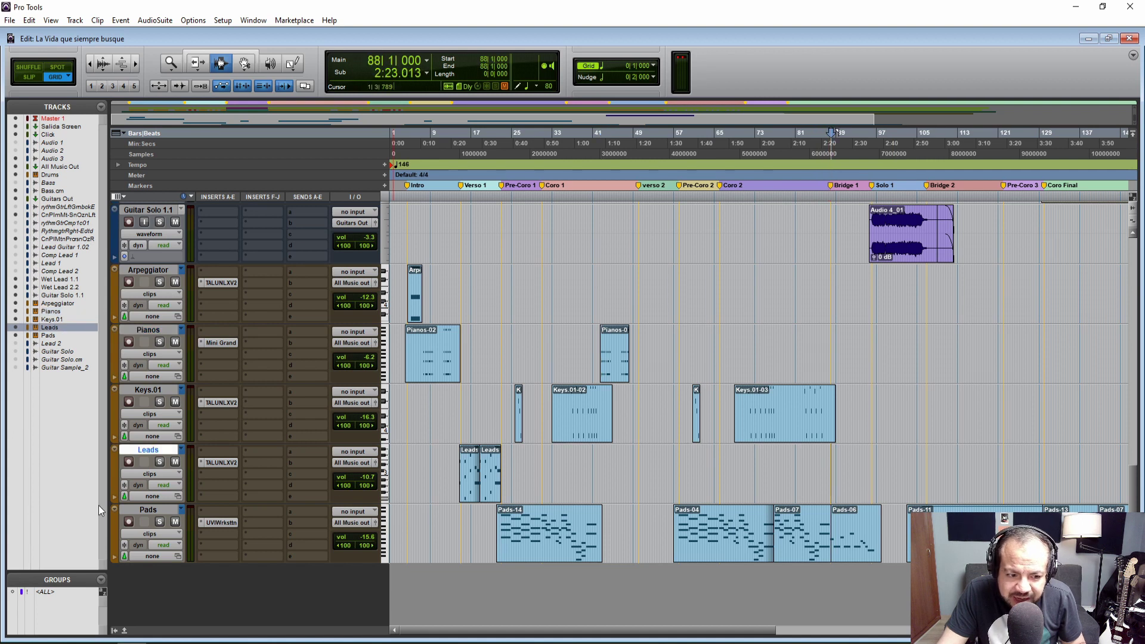
left_click(160, 523)
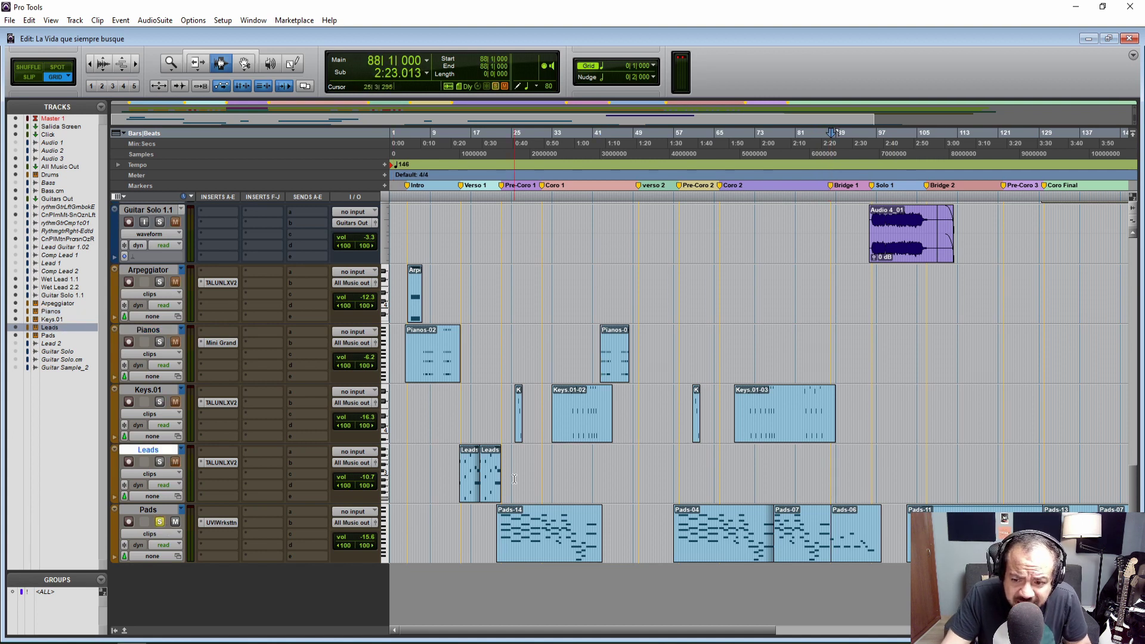
key("space")
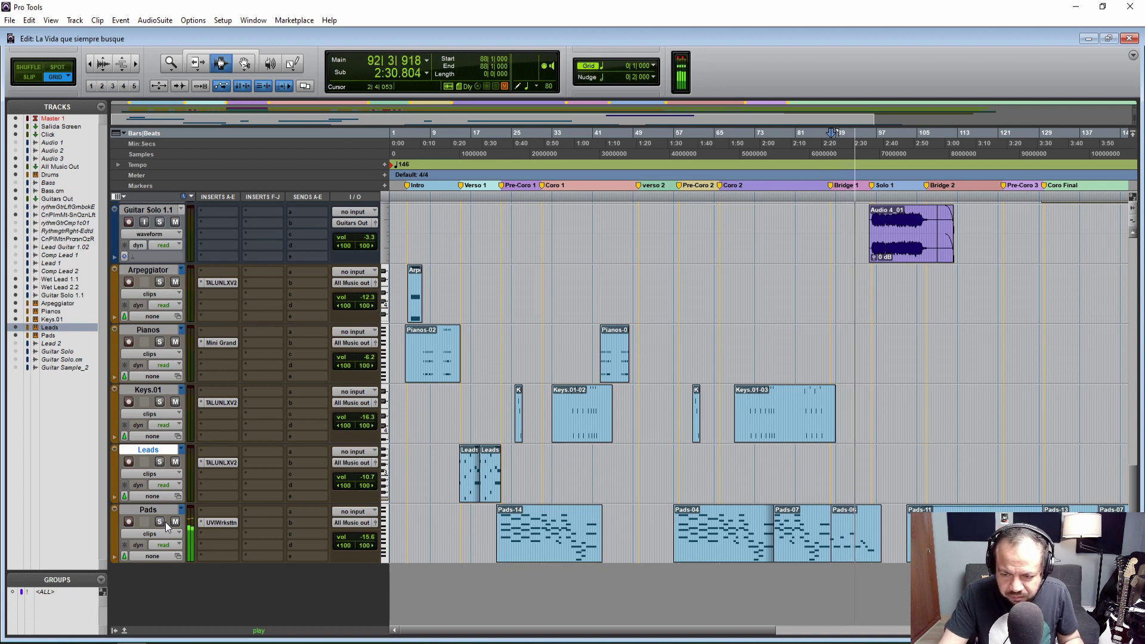
key("space")
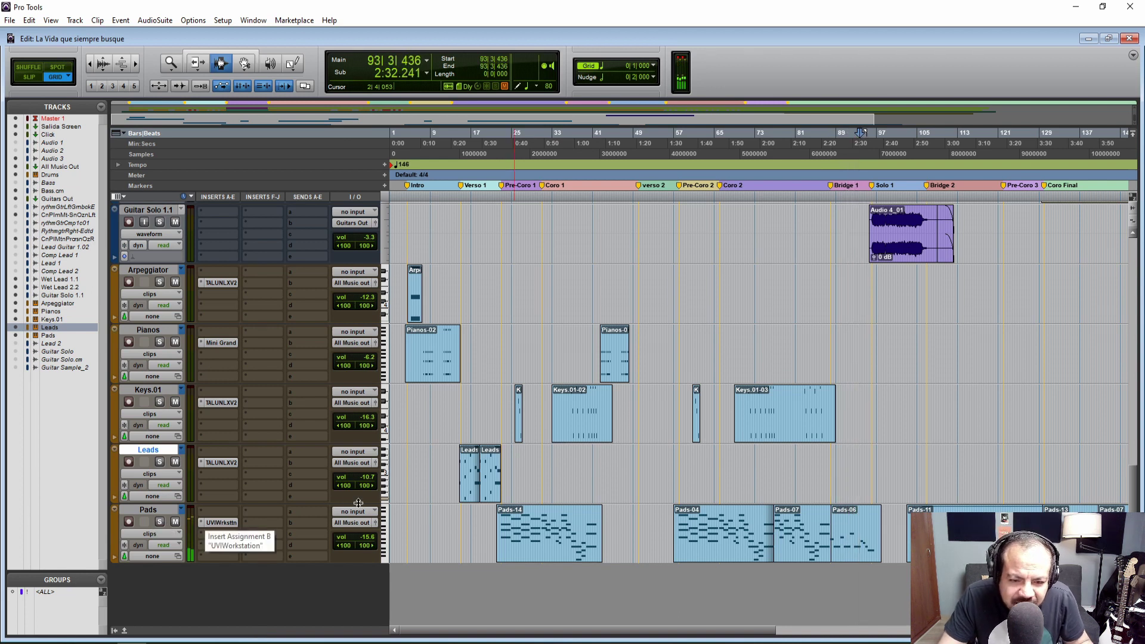
Play the full mix of the Bridge 2 section from 104|4|000.
left_click(916, 493)
scroll(745, 593, "right", 5)
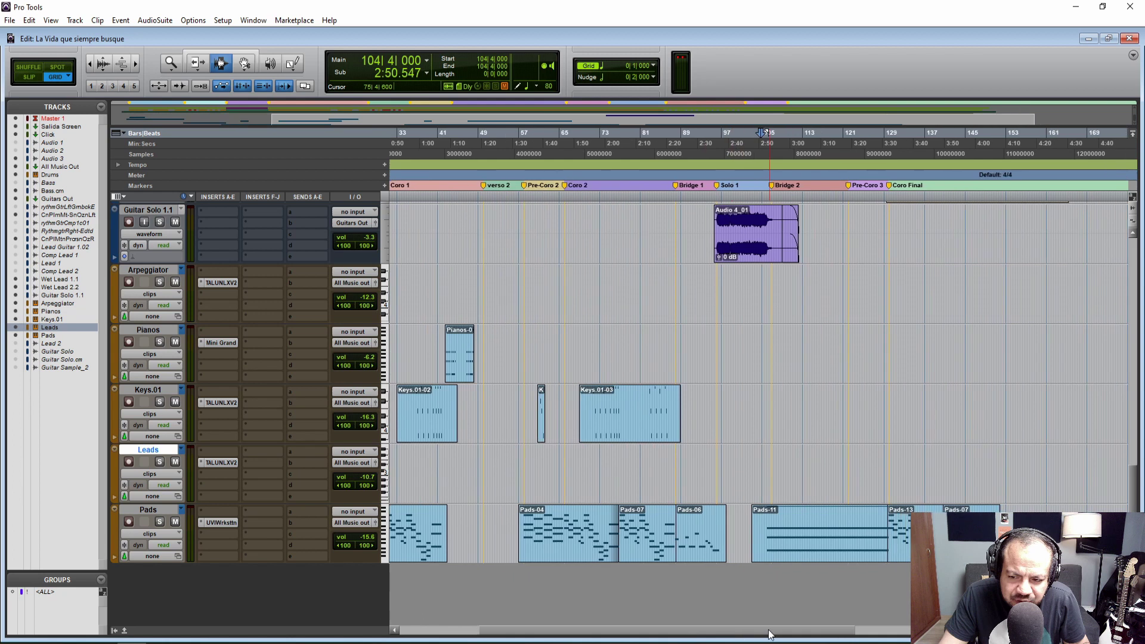
key("space")
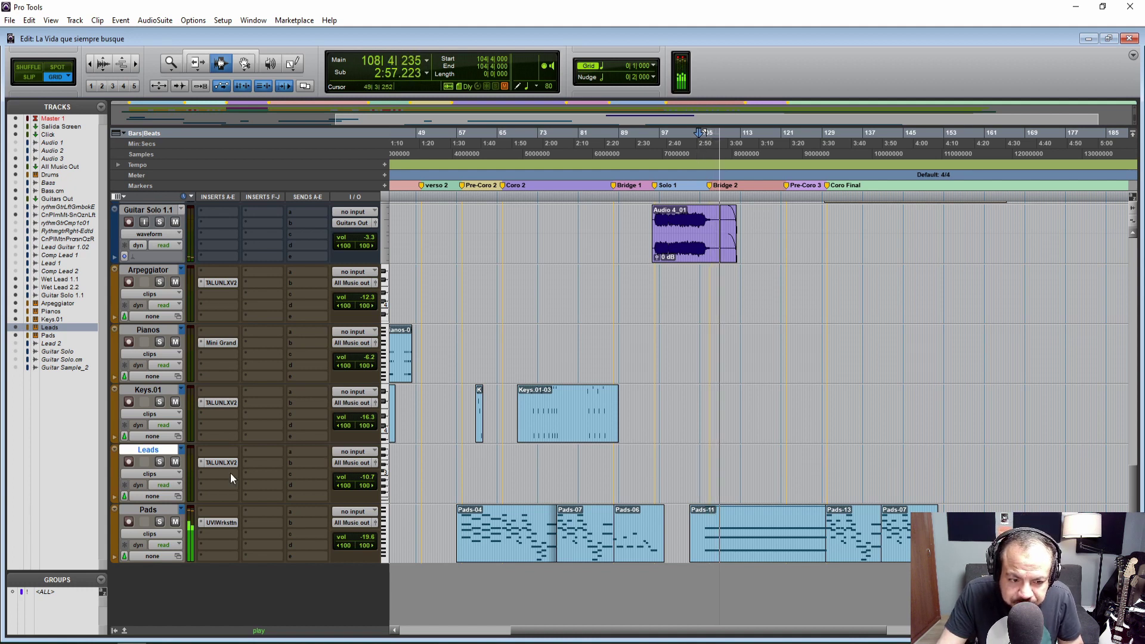
Switch the Pads track to the Pads.01 playlist and play its Bridge 2 part, jumping ahead to 116|1|000.
left_click(181, 512)
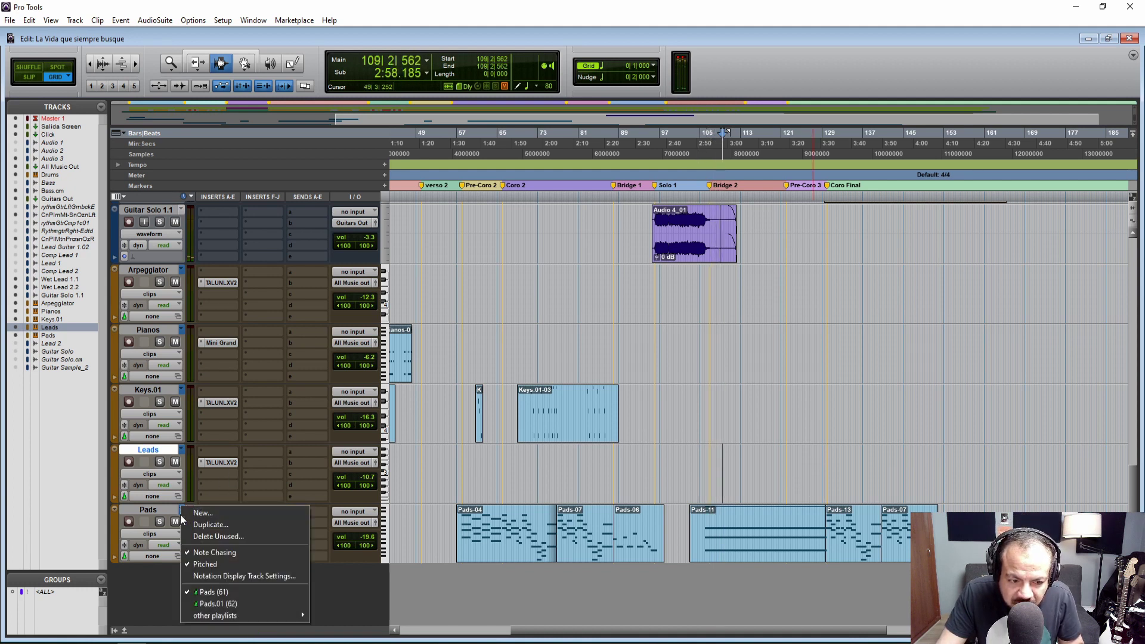
left_click(208, 591)
key("space")
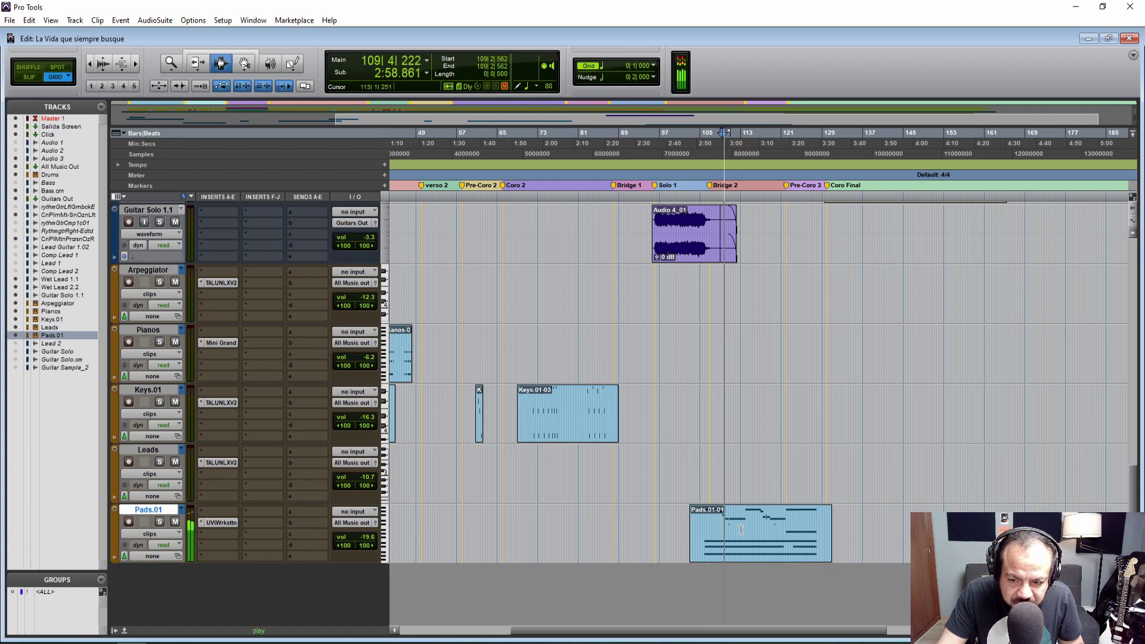
left_click(756, 524)
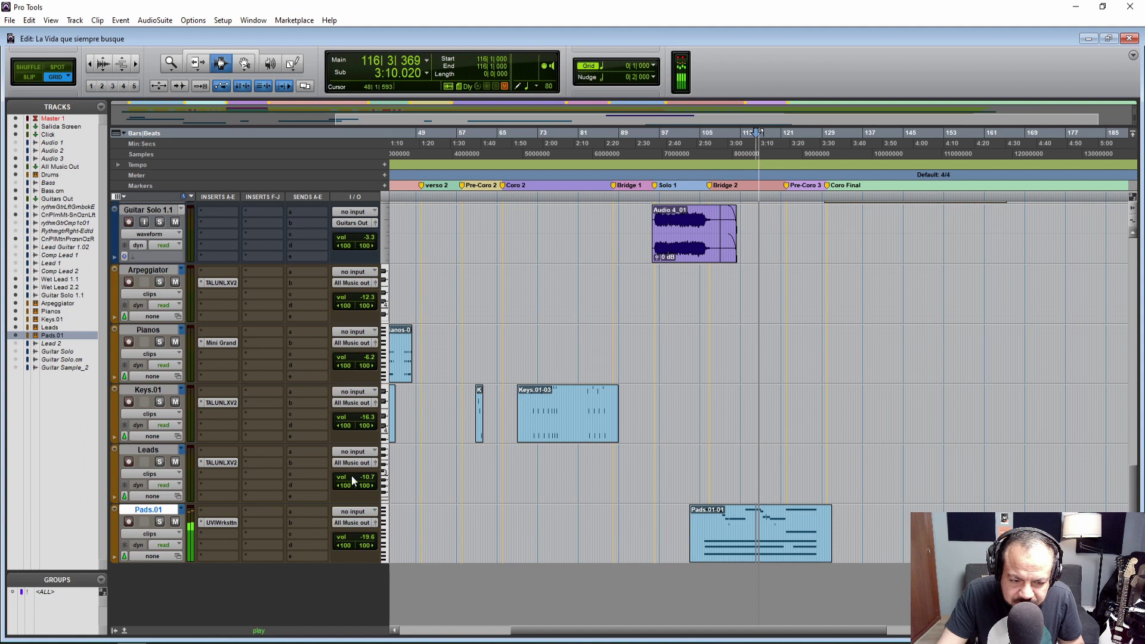
key("space")
Switch the Pads.01 track to its original Pads playlist and play the Pre-Coro 3 section from 121|3|000.
left_click(181, 513)
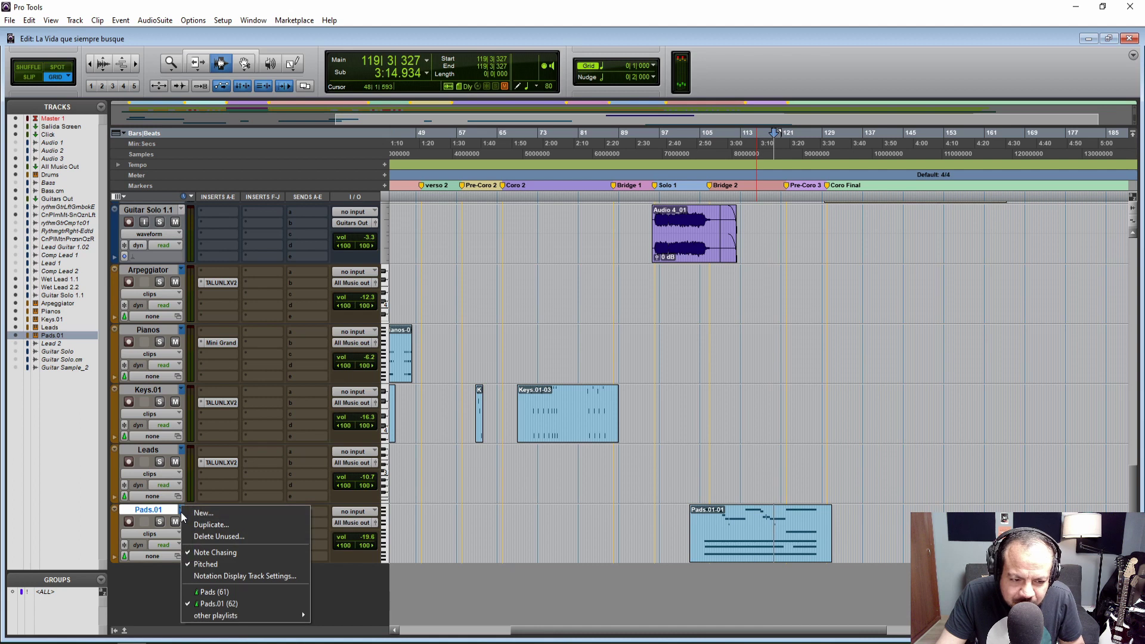
left_click(226, 588)
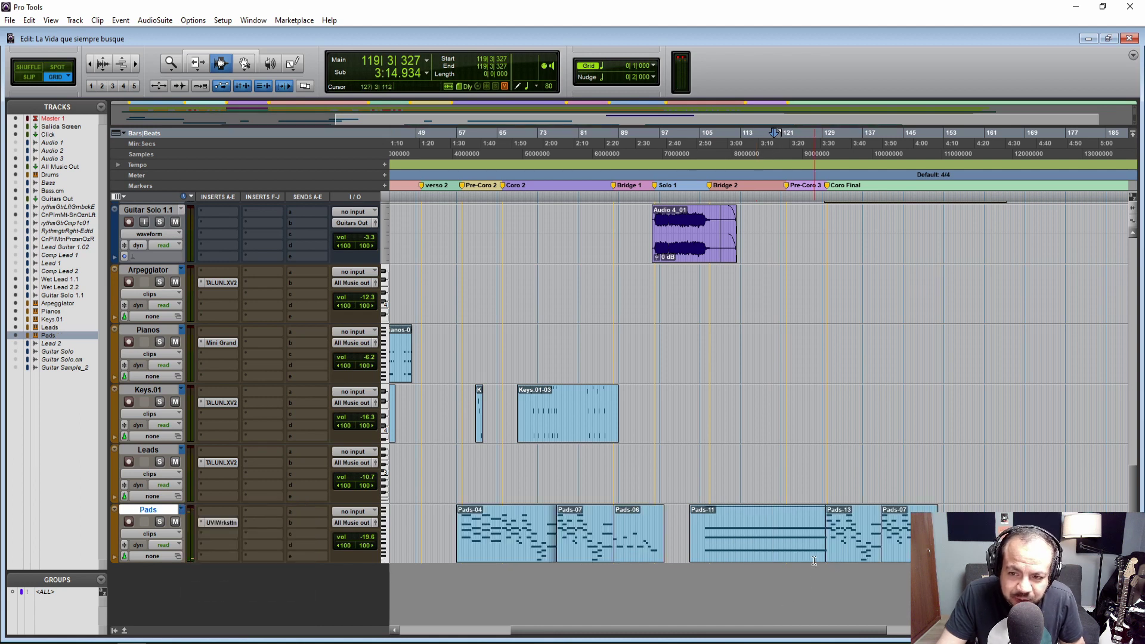
left_click(785, 519)
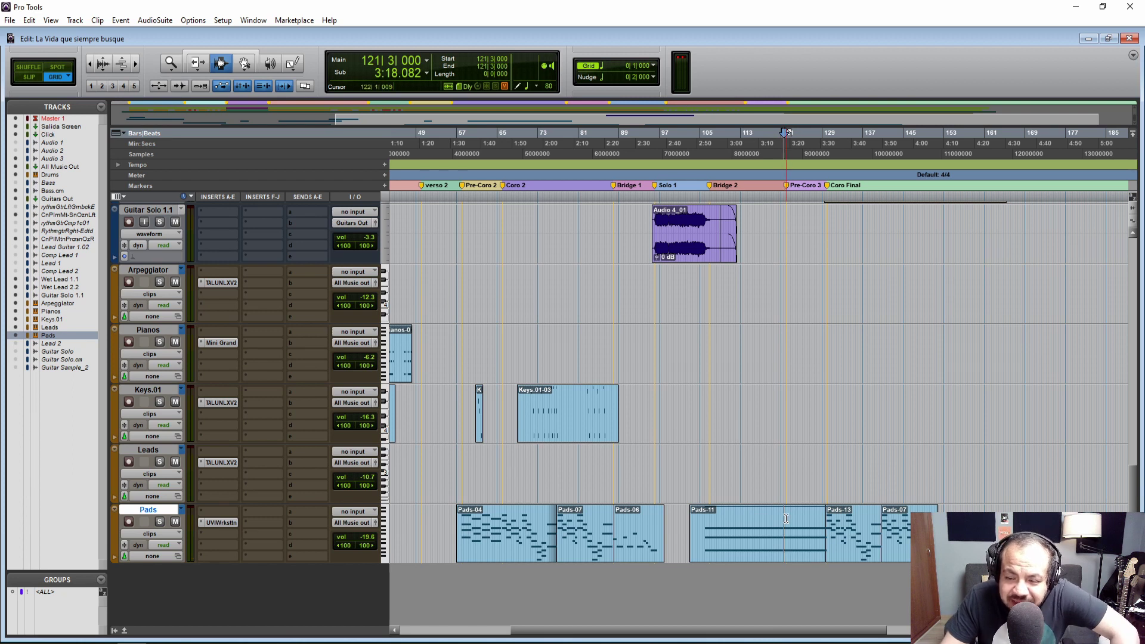
key("space")
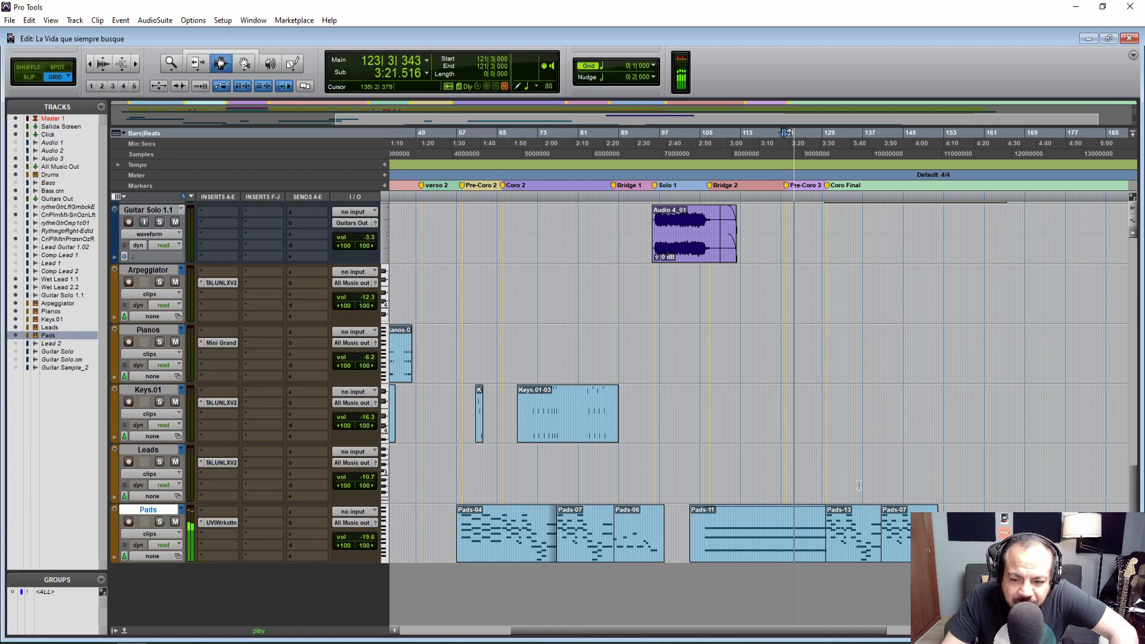
key("space")
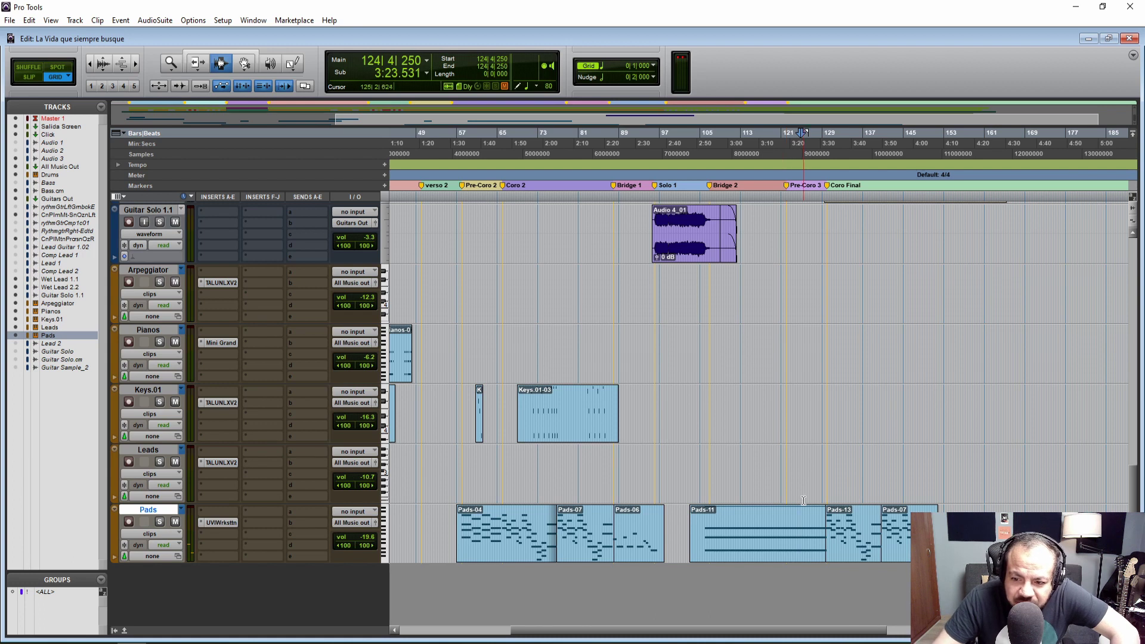
Play the Coro Final section from 129|4|000, soloing the Pads track during playback and unsoloing it before stopping.
left_click(827, 502)
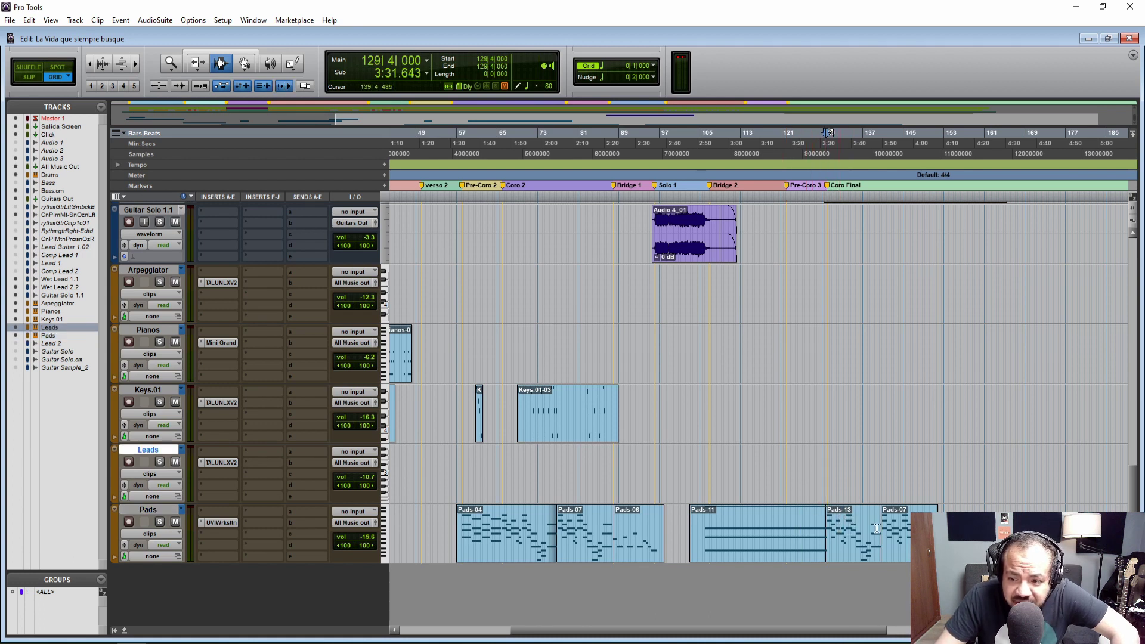
key("space")
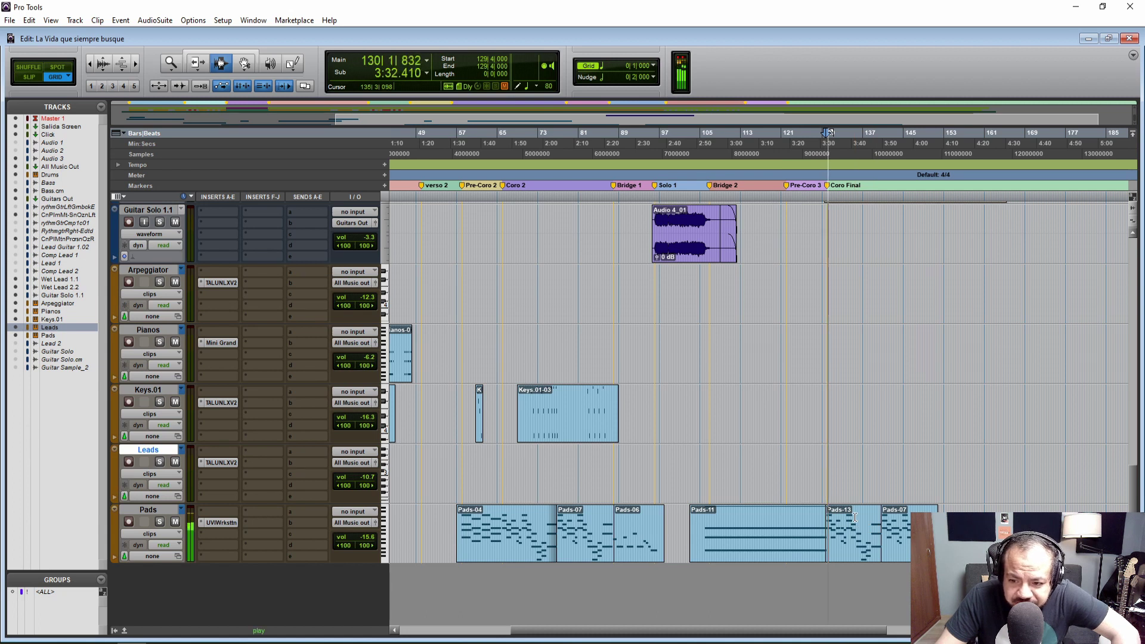
left_click(160, 522)
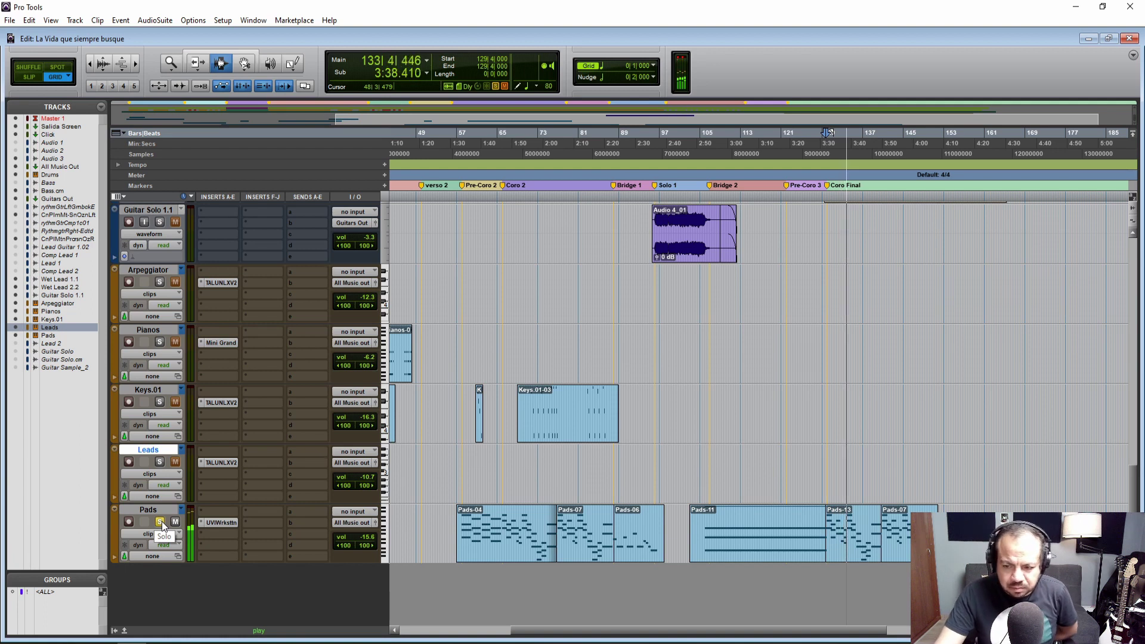
left_click(161, 522)
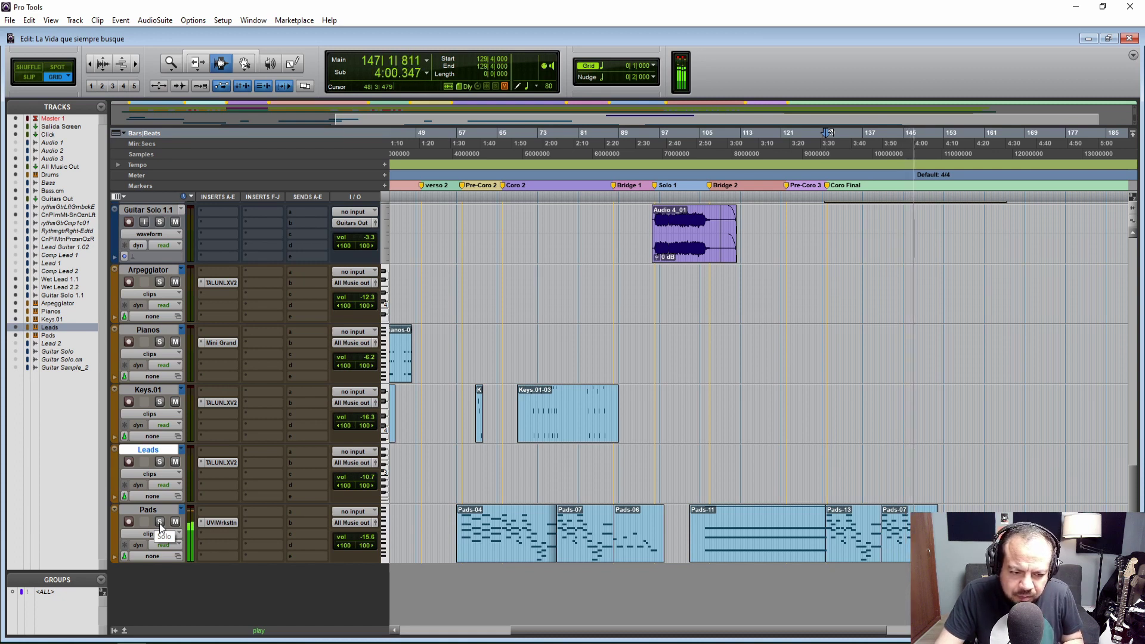
key("space")
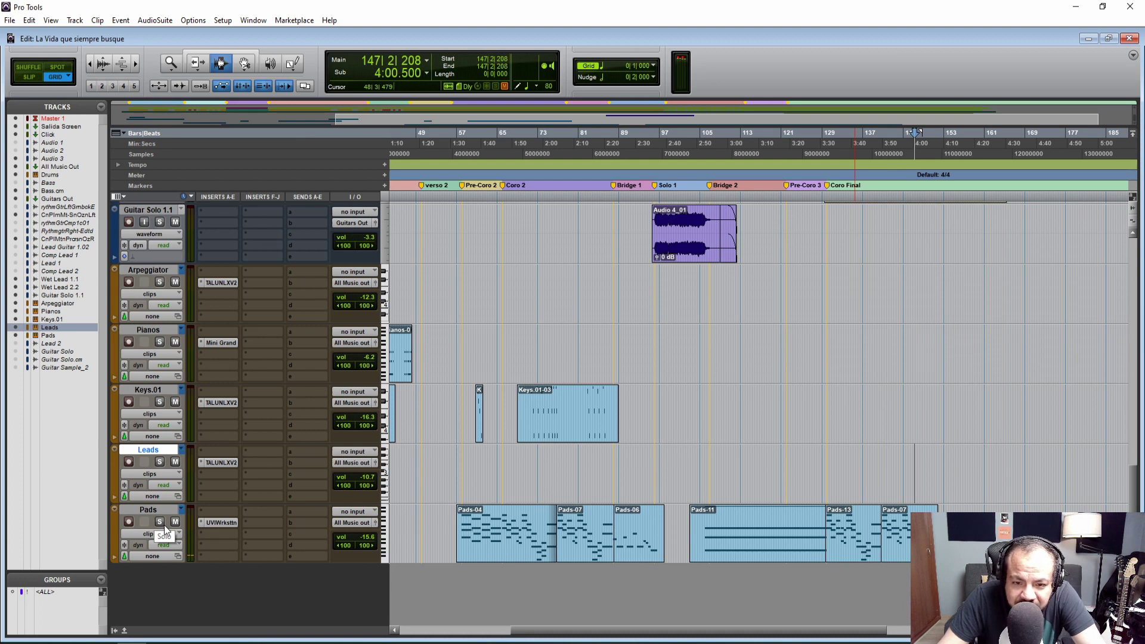
scroll(703, 613, "left", 10)
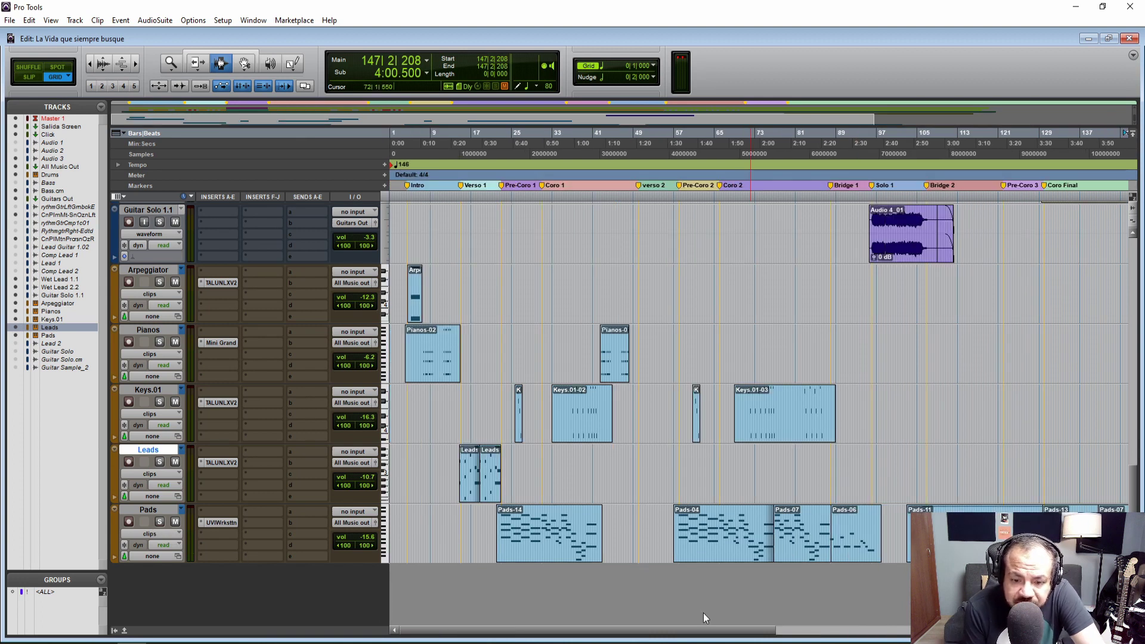